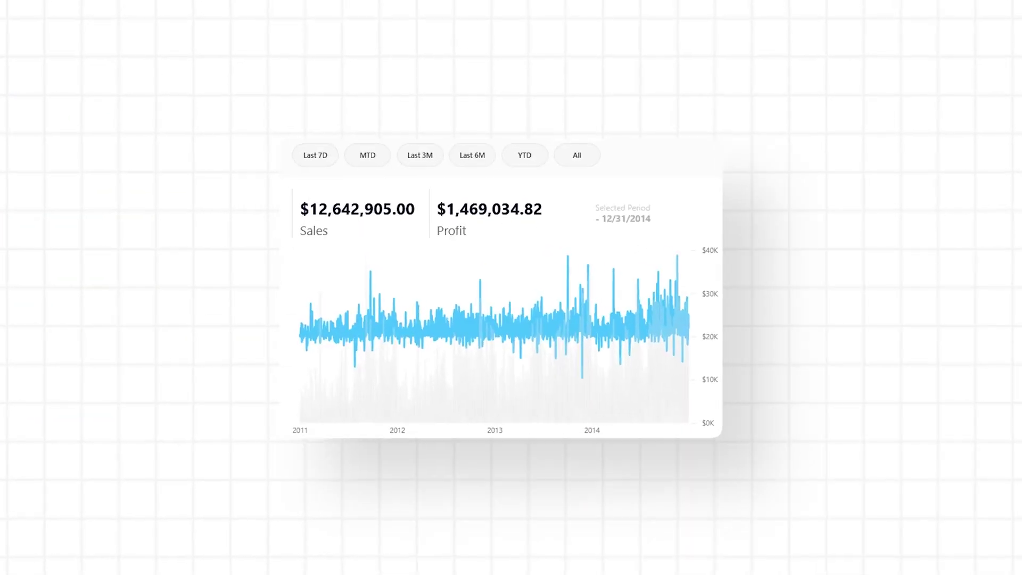
Step: Cycle the period slicer through Last 7D, MTD, YTD and All, ending on Last 3M
{"action": "left_click", "coordinate": [379, 205]}
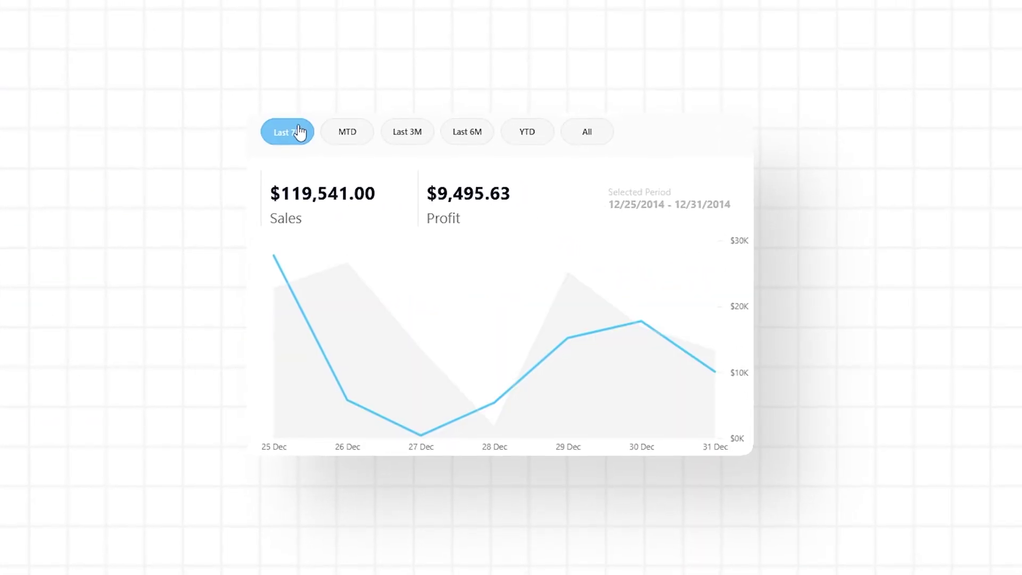
{"action": "left_click", "coordinate": [347, 131]}
{"action": "left_click", "coordinate": [527, 131]}
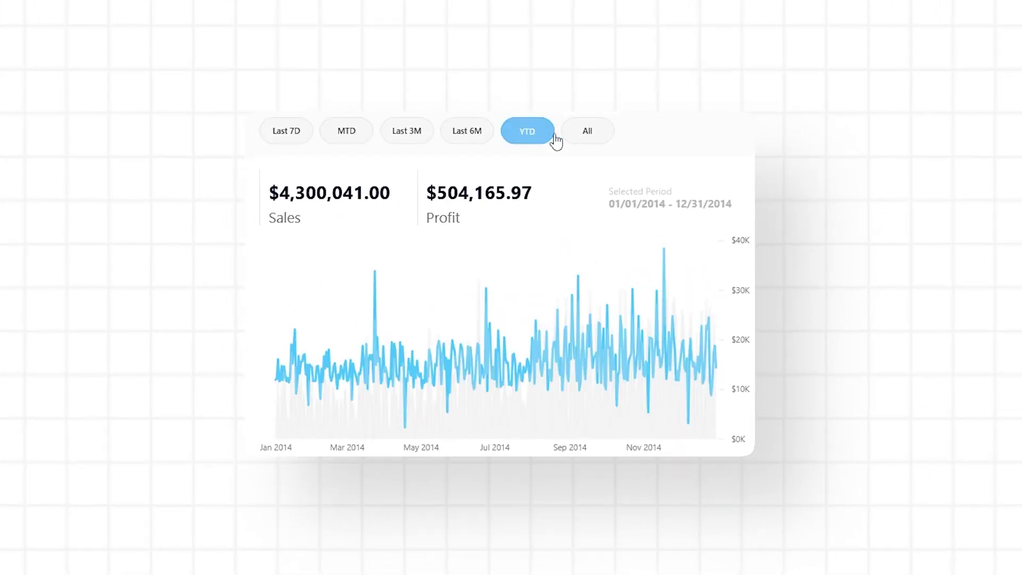
{"action": "left_click", "coordinate": [600, 136]}
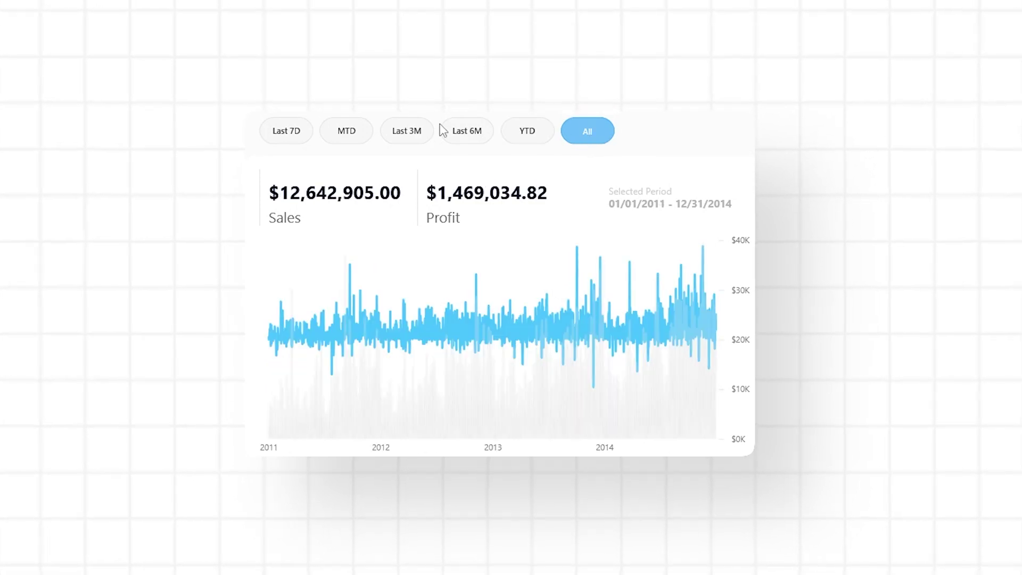
{"action": "left_click", "coordinate": [418, 132]}
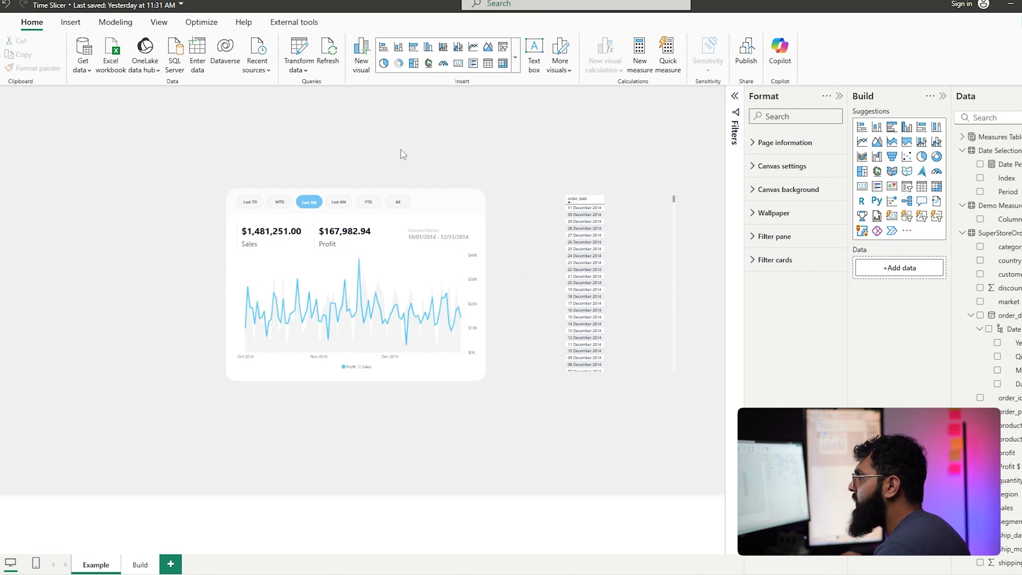
Step: Filter the Example page to Last 6M (July–December 2014), then go to the Build page
{"action": "left_click", "coordinate": [247, 204]}
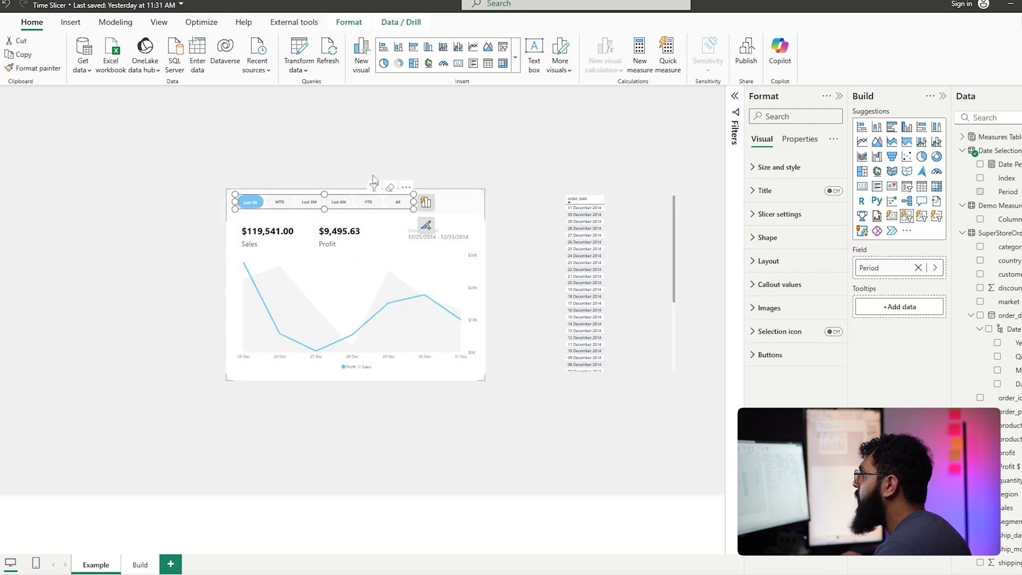
{"action": "left_click", "coordinate": [496, 165]}
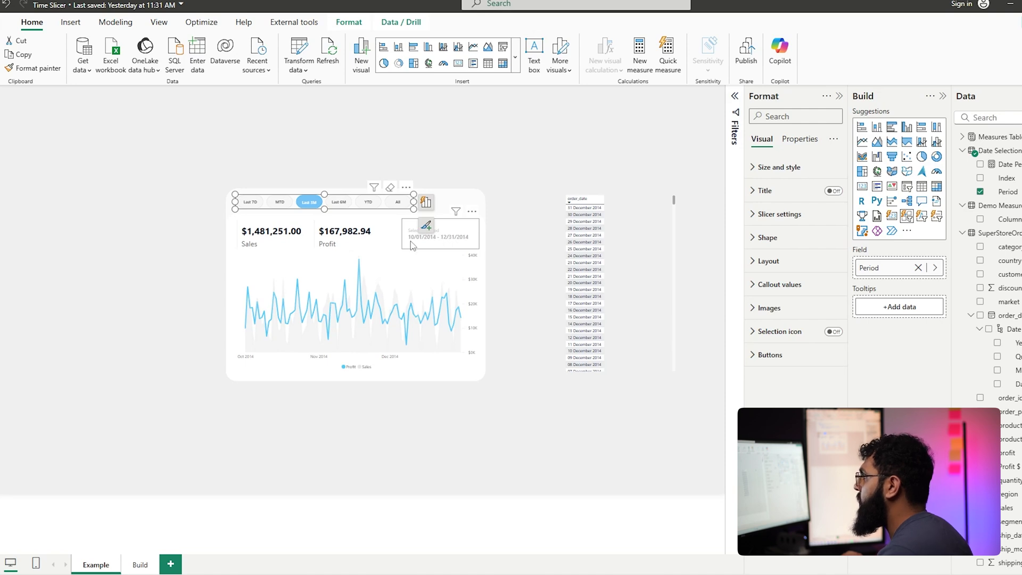
{"action": "left_click", "coordinate": [348, 204]}
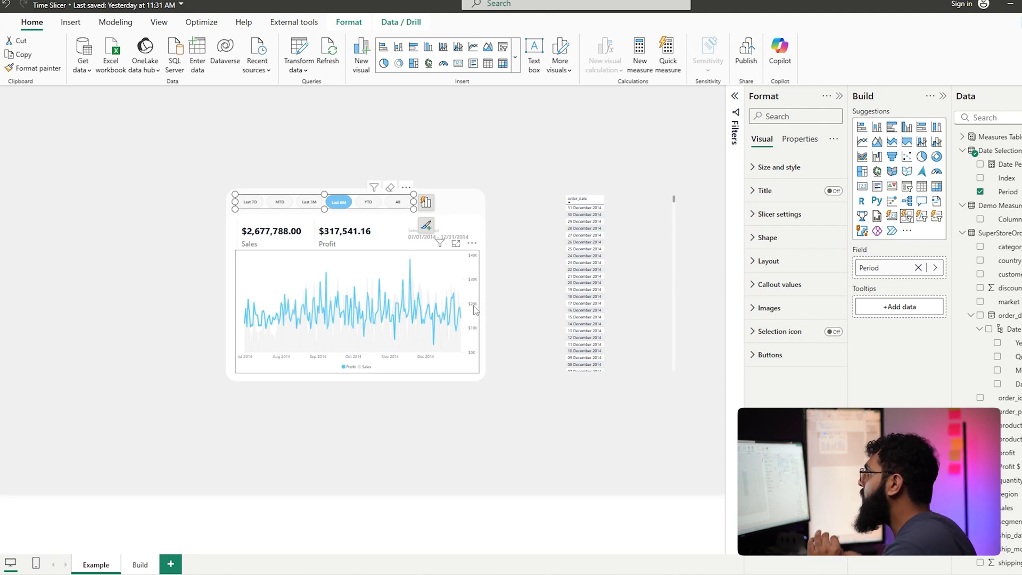
{"action": "left_click", "coordinate": [140, 566]}
Step: In Demo Measures, create 1. MAX_date = CALCULATE(MAX(SuperStoreOrders[order_date]), ALL(SuperStoreOrders))
{"action": "left_click", "coordinate": [1001, 206]}
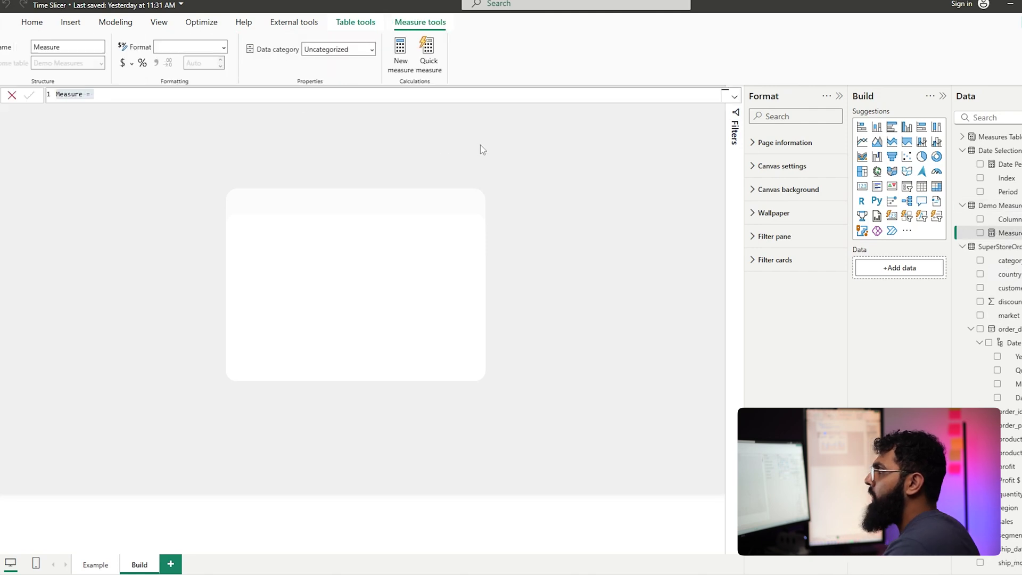
{"action": "type", "text": "1. MAX"}
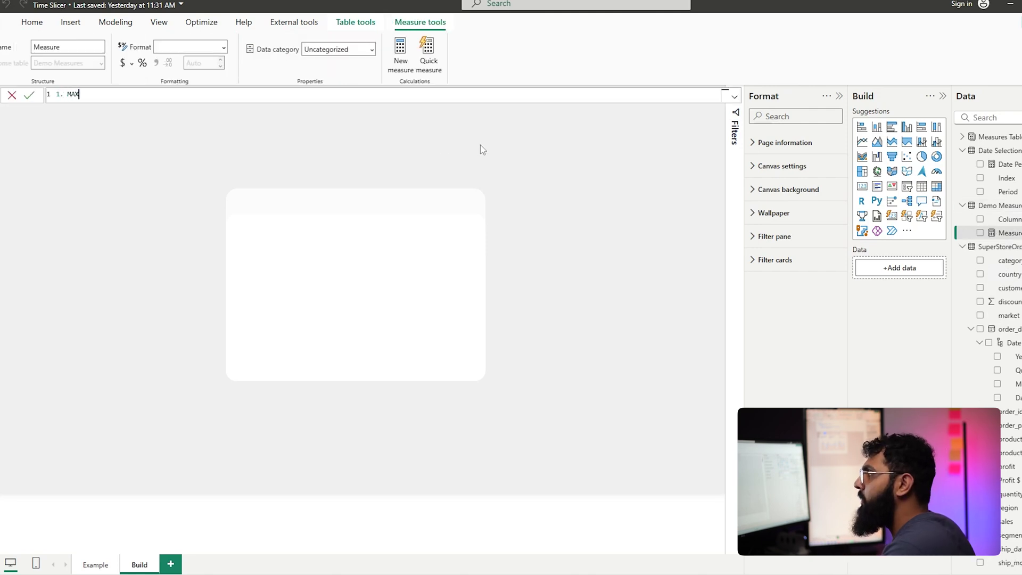
{"action": "type", "text": "_date ="}
{"action": "key", "text": "shift+Return"}
{"action": "key", "text": "shift+Return"}
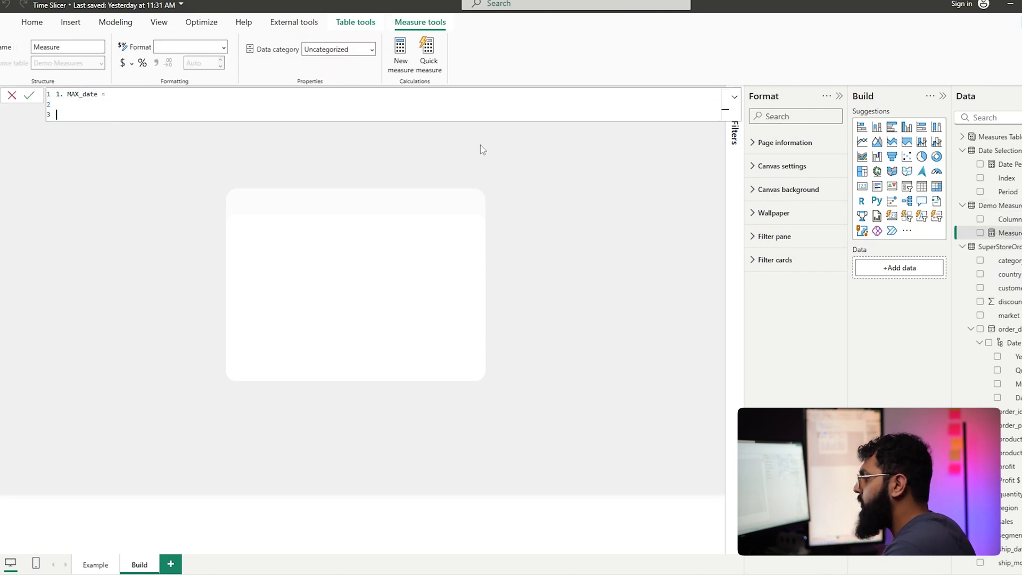
{"action": "type", "text": "CALCULATE("}
{"action": "key", "text": "shift+Return"}
{"action": "type", "text": "MA"}
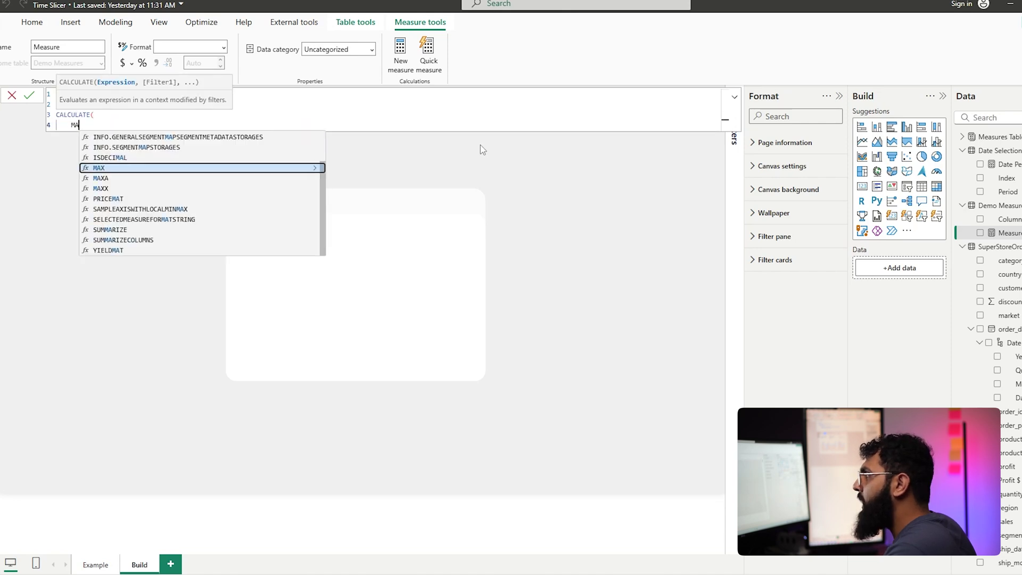
{"action": "type", "text": "X(SuperStoreOrders[order_date])"}
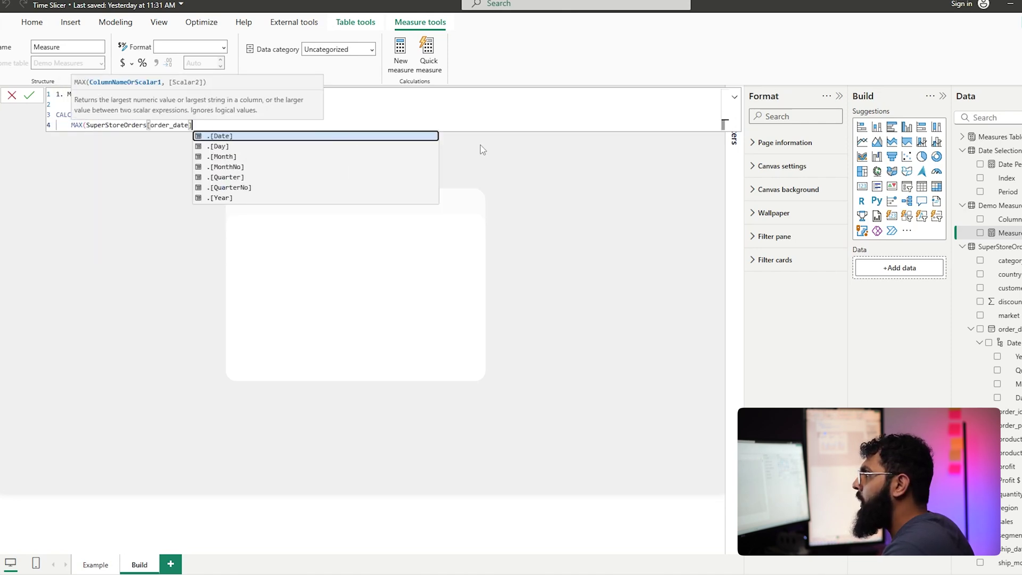
{"action": "type", "text": ","}
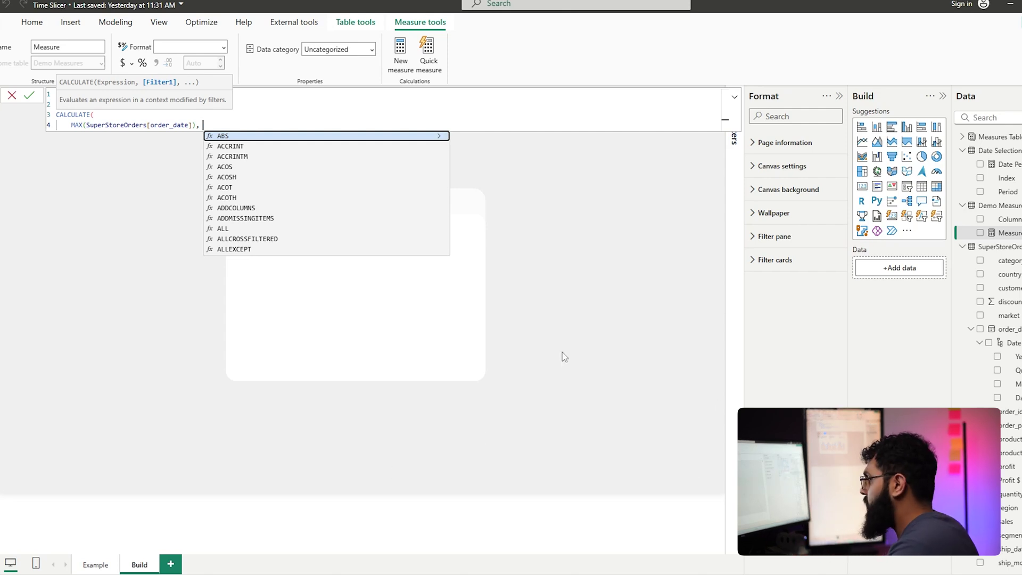
{"action": "type", "text": "ALL("}
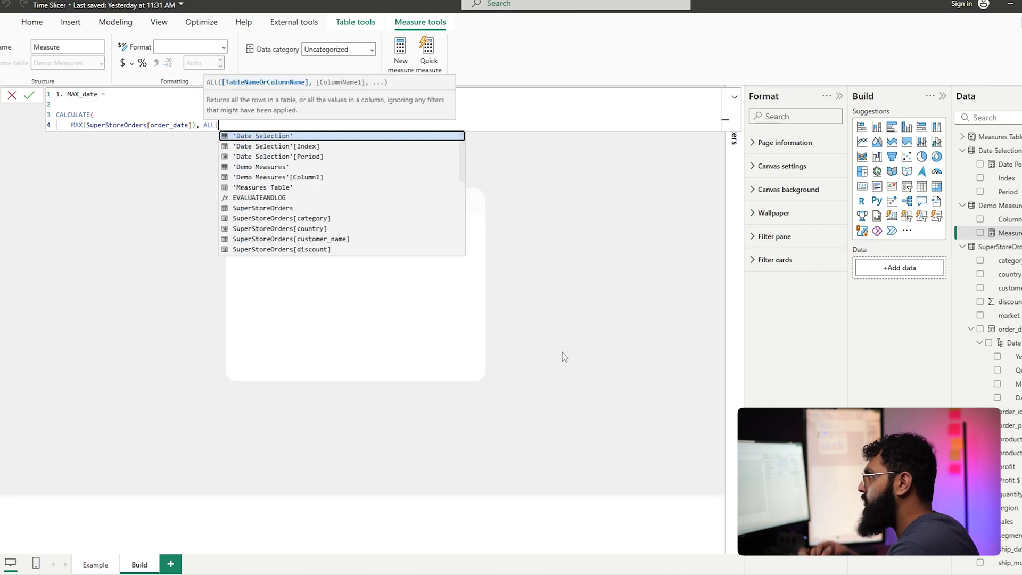
{"action": "type", "text": "sup"}
{"action": "key", "text": "Tab"}
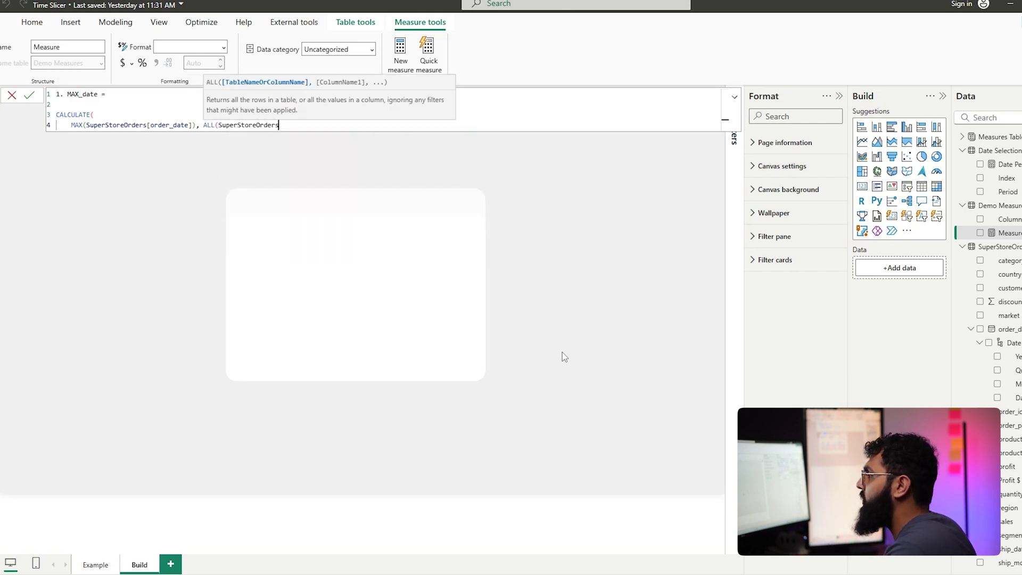
{"action": "type", "text": ")"}
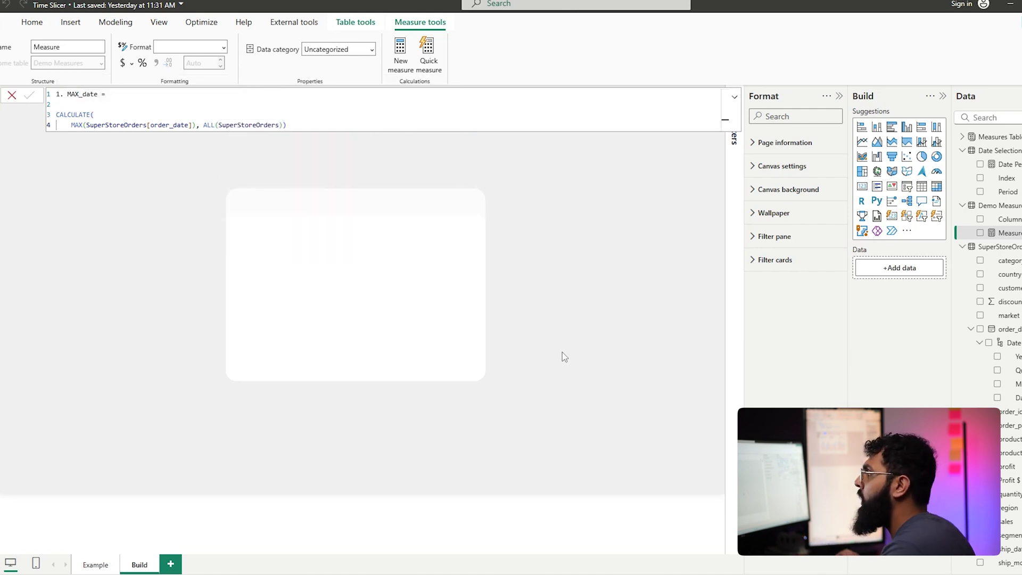
{"action": "key", "text": "Return"}
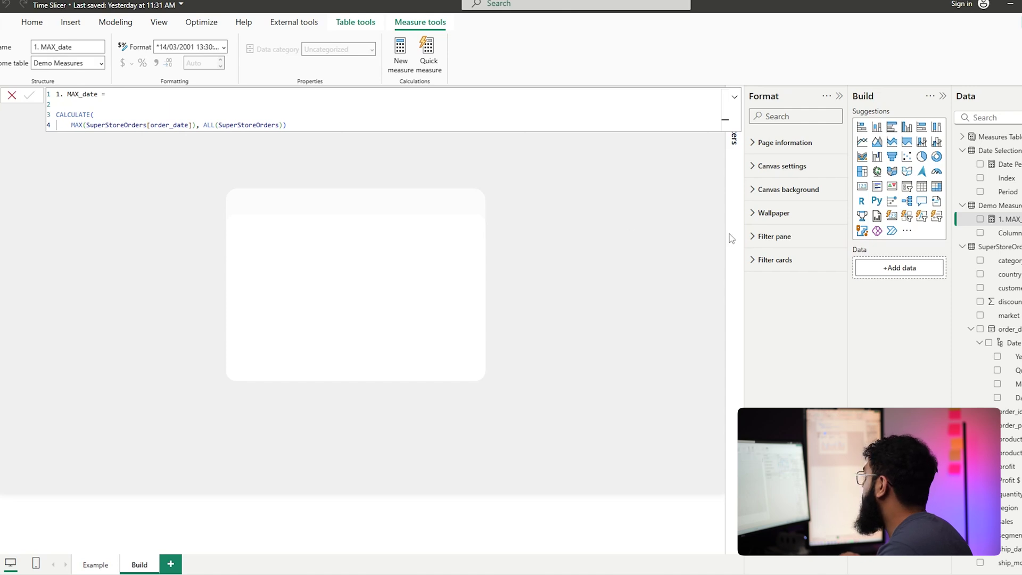
Step: Add a centred table with order_date as plain dates beside 1. MAX_date, and enlarge it
{"action": "left_click", "coordinate": [488, 63]}
{"action": "left_click_drag", "start_coordinate": [114, 189], "coordinate": [355, 286]}
{"action": "left_click_drag", "start_coordinate": [1017, 333], "coordinate": [899, 268]}
{"action": "left_click", "coordinate": [937, 293]}
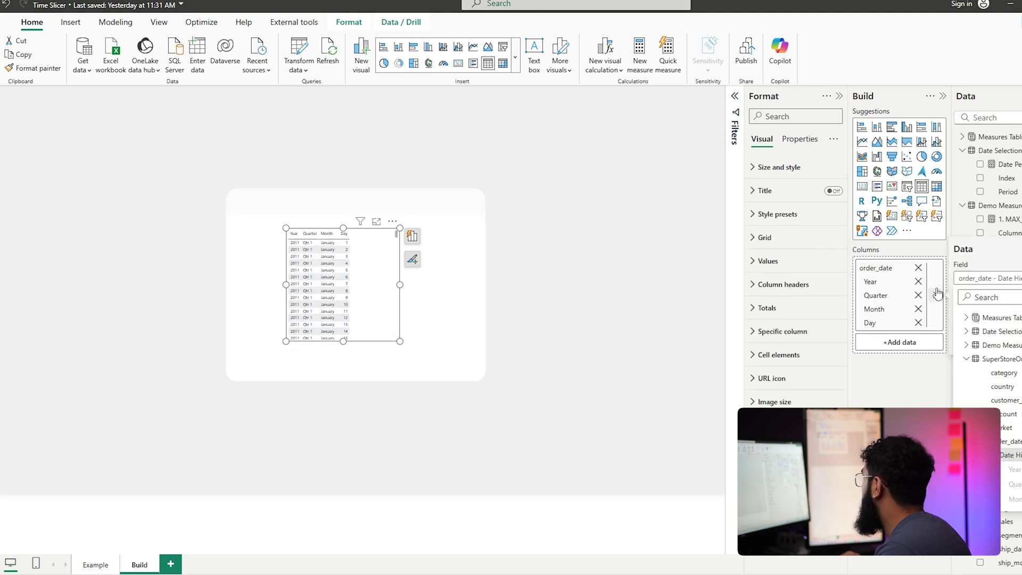
{"action": "left_click", "coordinate": [985, 337]}
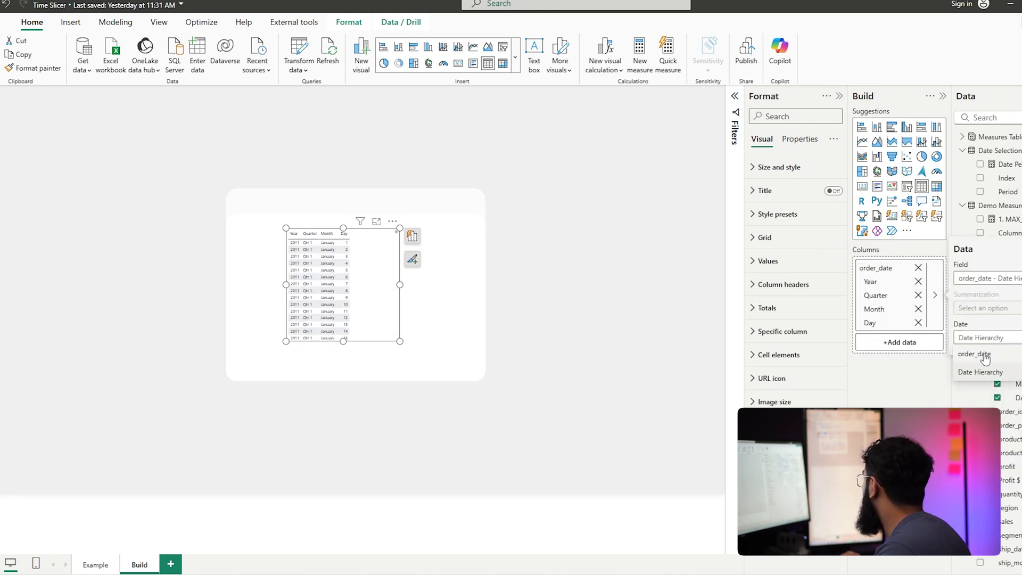
{"action": "left_click", "coordinate": [985, 356]}
{"action": "left_click_drag", "start_coordinate": [1009, 221], "coordinate": [900, 285]}
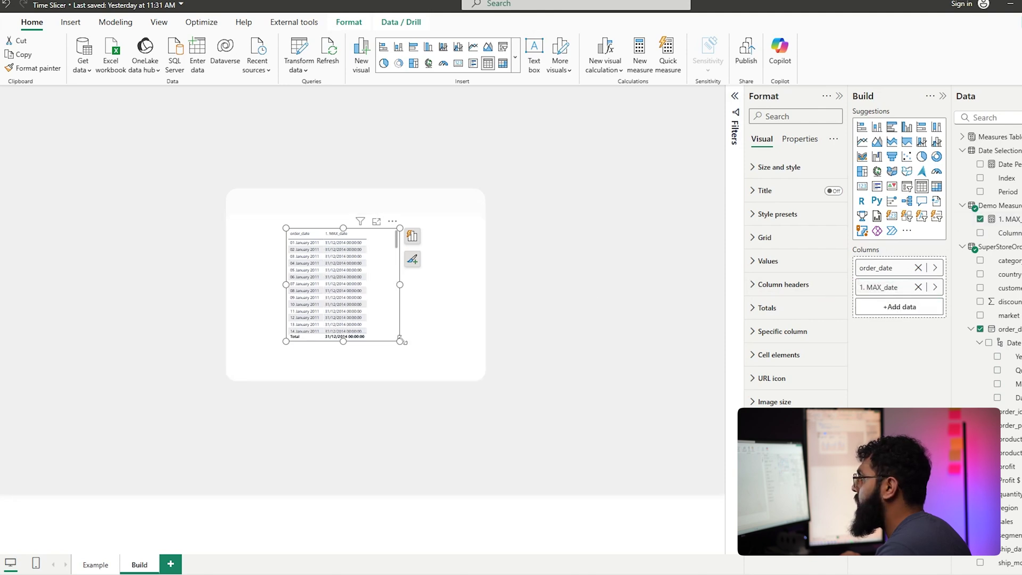
{"action": "left_click_drag", "start_coordinate": [400, 341], "coordinate": [432, 358]}
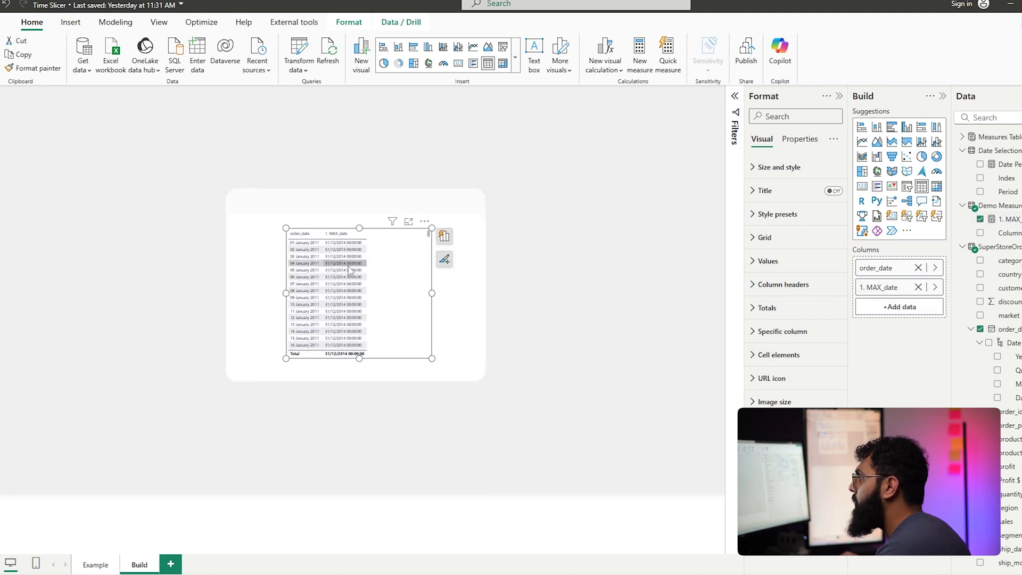
{"action": "scroll", "coordinate": [329, 295], "scroll_direction": "down", "scroll_amount": 9}
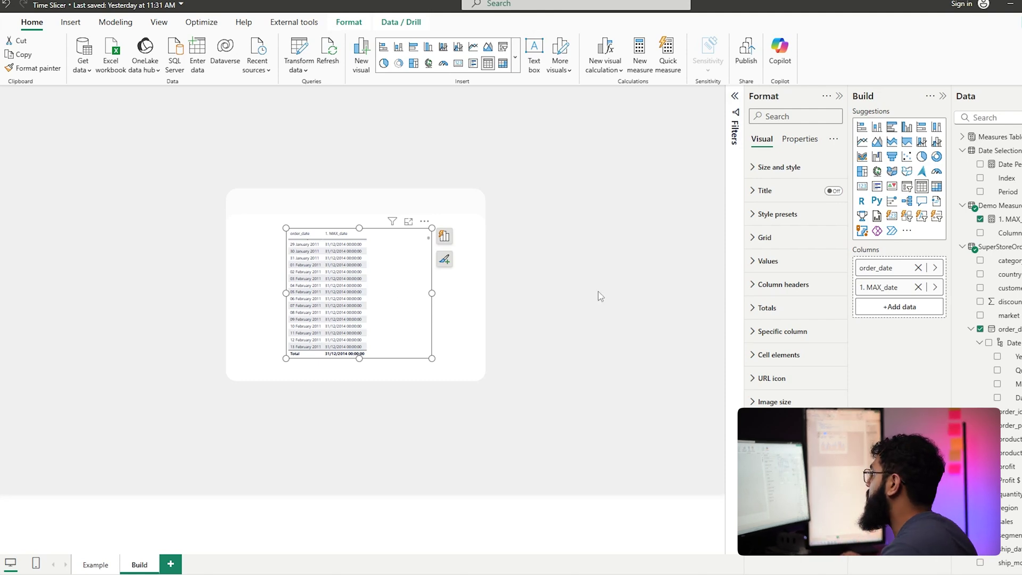
Step: Create measure 2. MIN_Date: VAR _Last7D = [1. MAX_date] - 6 RETURN _Last7D
{"action": "left_click", "coordinate": [641, 80]}
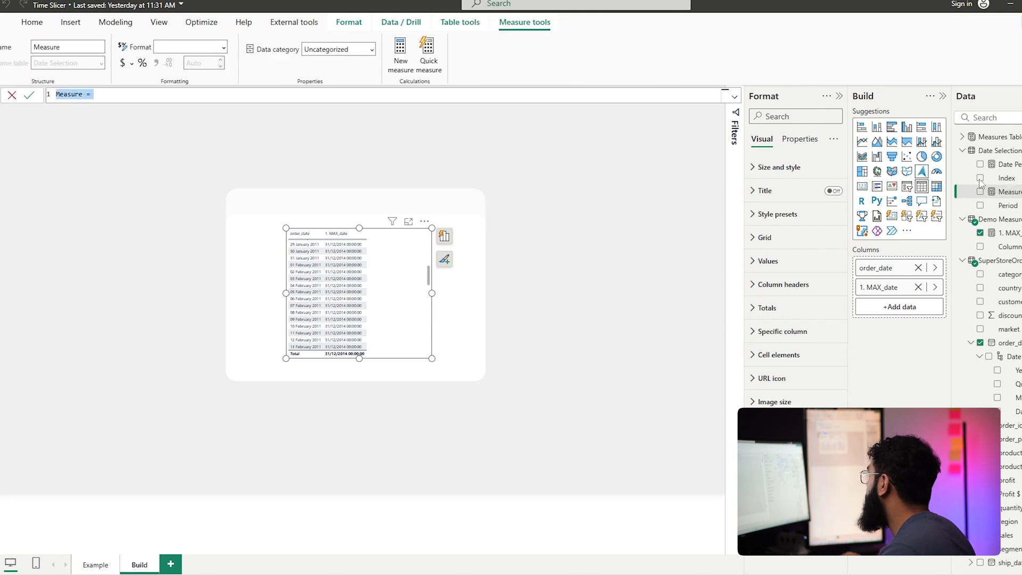
{"action": "key", "text": "BackSpace"}
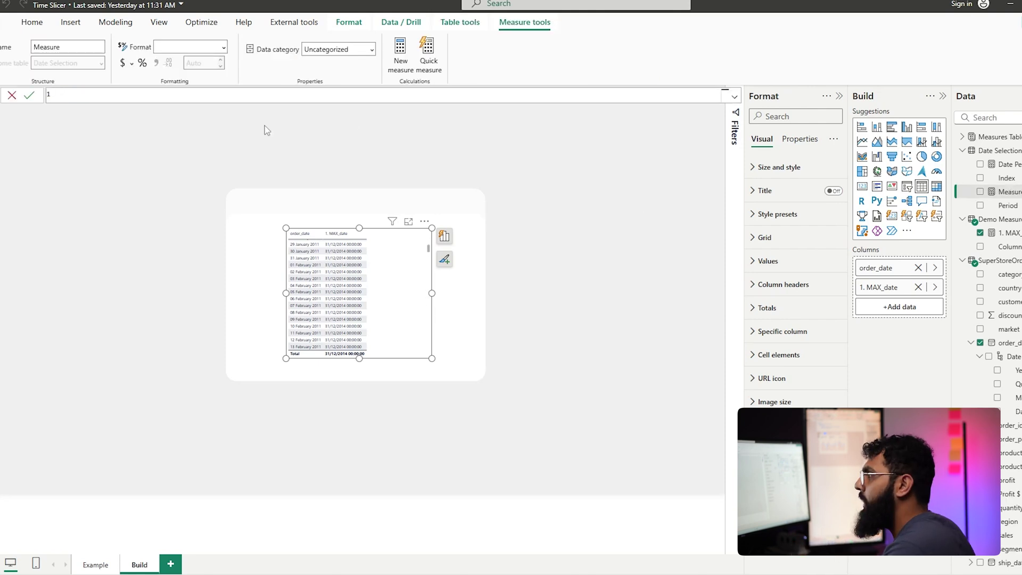
{"action": "type", "text": "2. MIN_Date ="}
{"action": "key", "text": "shift+Return"}
{"action": "key", "text": "shift+Return"}
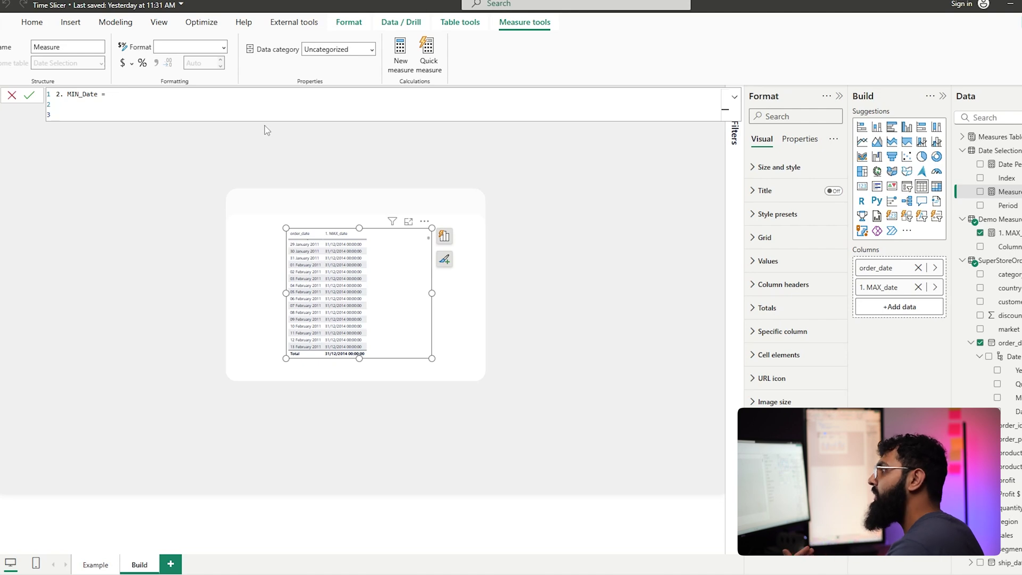
{"action": "type", "text": "VAR _Last7"}
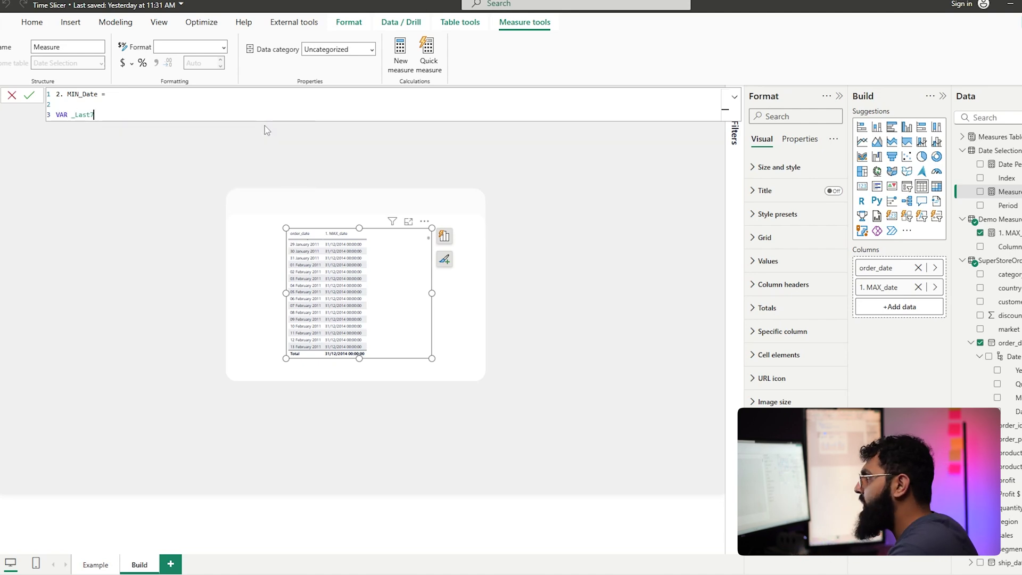
{"action": "type", "text": "D = [1. MAX"}
{"action": "key", "text": "Up"}
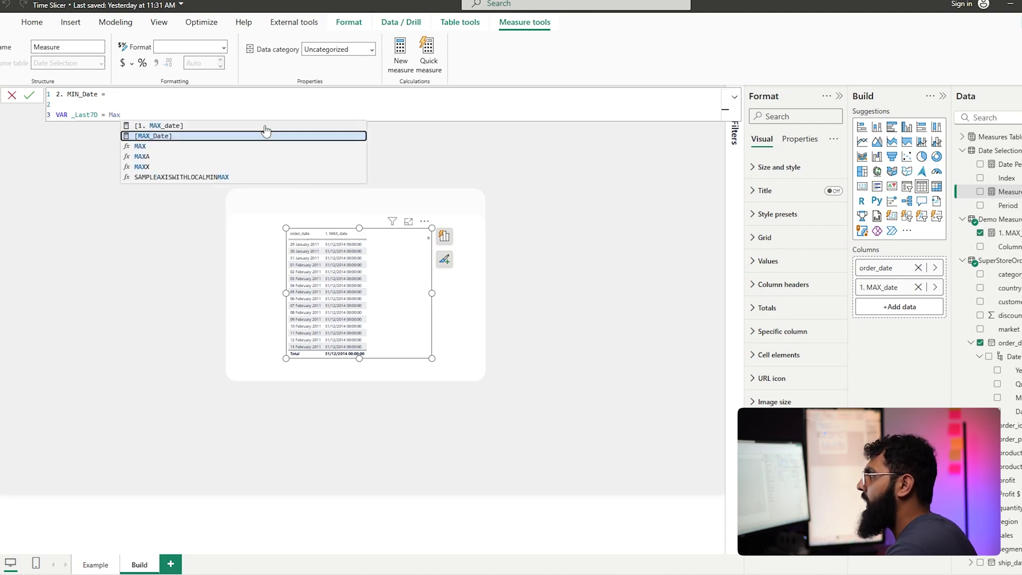
{"action": "key", "text": "Up"}
{"action": "key", "text": "Tab"}
{"action": "type", "text": "- 6"}
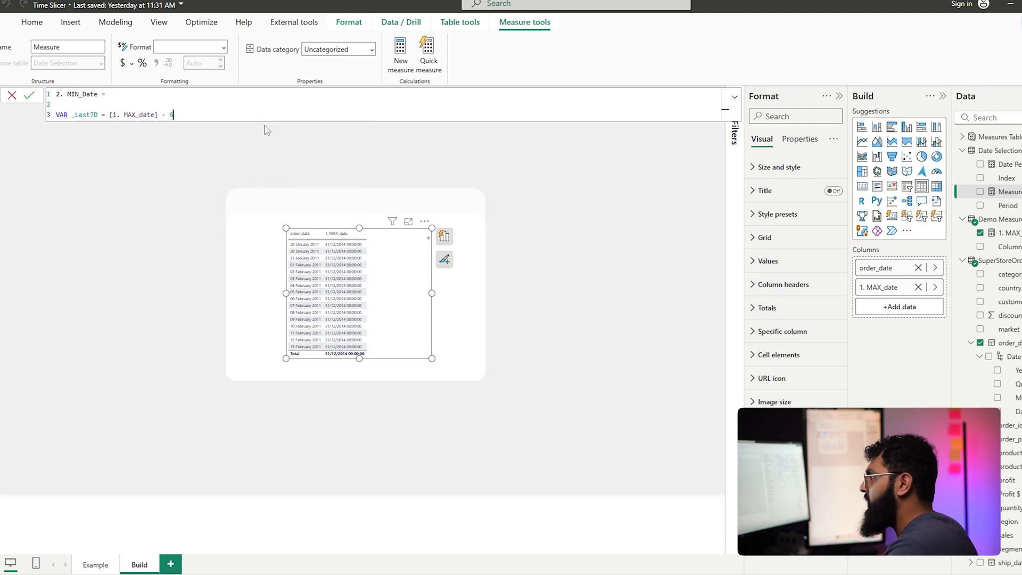
{"action": "key", "text": "Return"}
{"action": "key", "text": "Return"}
{"action": "type", "text": "RETURN"}
{"action": "key", "text": "Return"}
{"action": "key", "text": "Return"}
{"action": "type", "text": "_Last7D"}
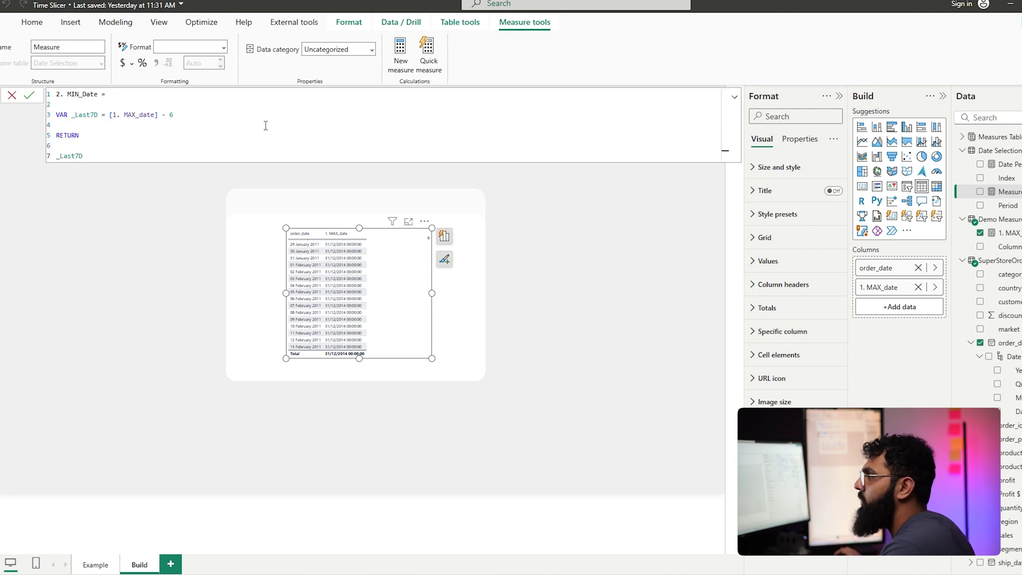
{"action": "key", "text": "Return"}
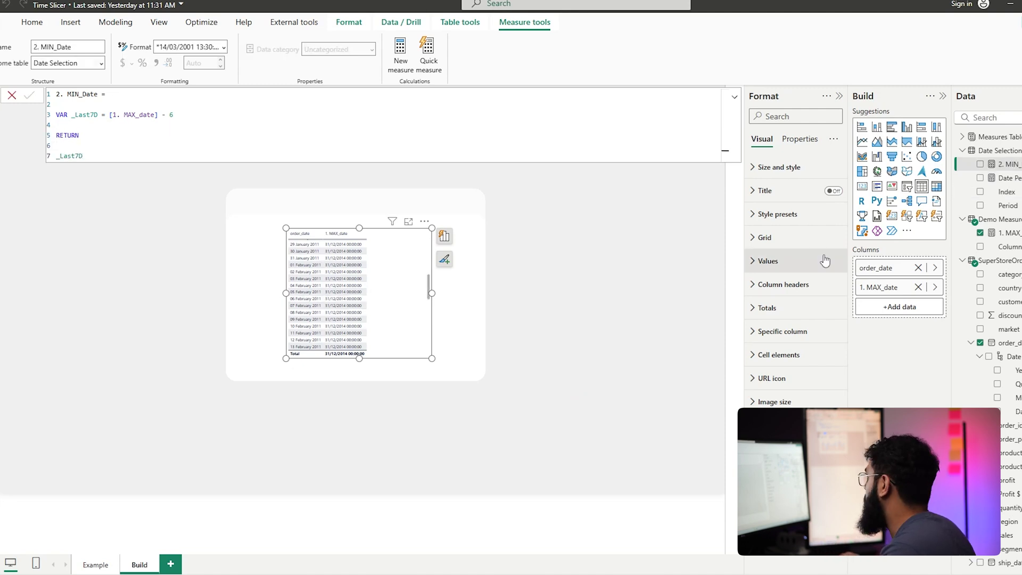
Step: Add 2. MIN_Date to the table and sort it by order_date, newest first
{"action": "left_click_drag", "start_coordinate": [1009, 164], "coordinate": [900, 314]}
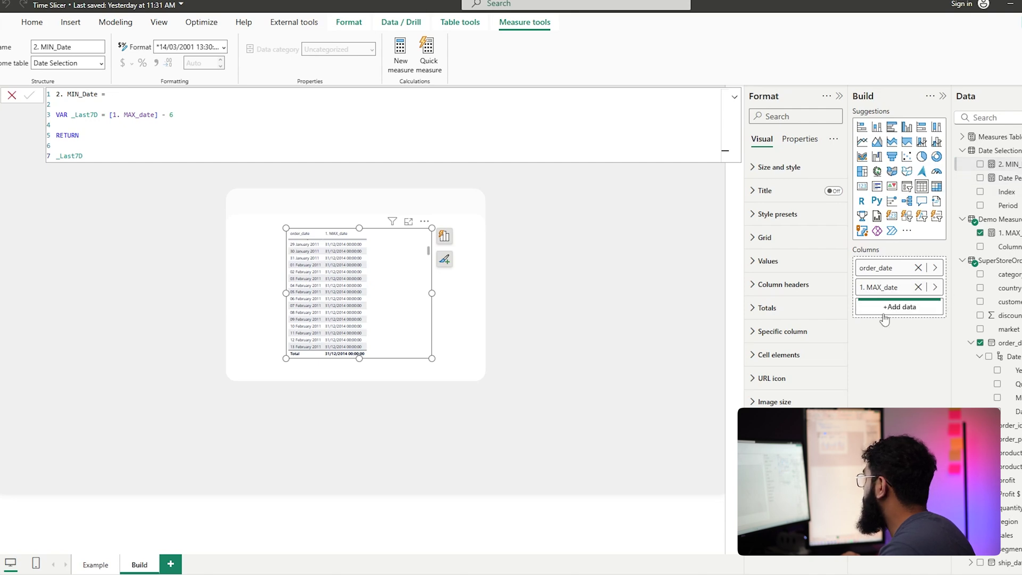
{"action": "scroll", "coordinate": [307, 285], "scroll_direction": "up", "scroll_amount": 9}
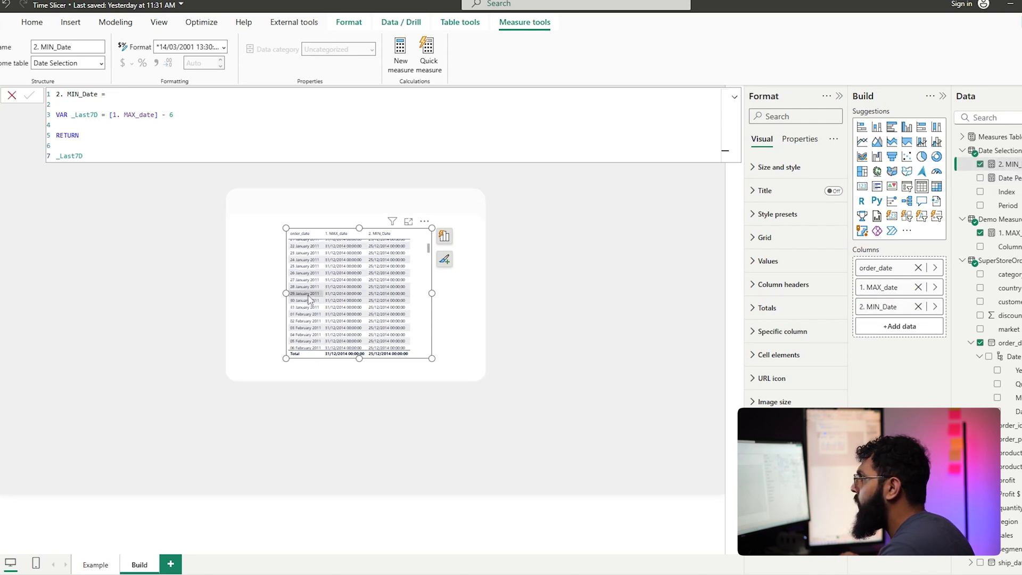
{"action": "left_click", "coordinate": [295, 236]}
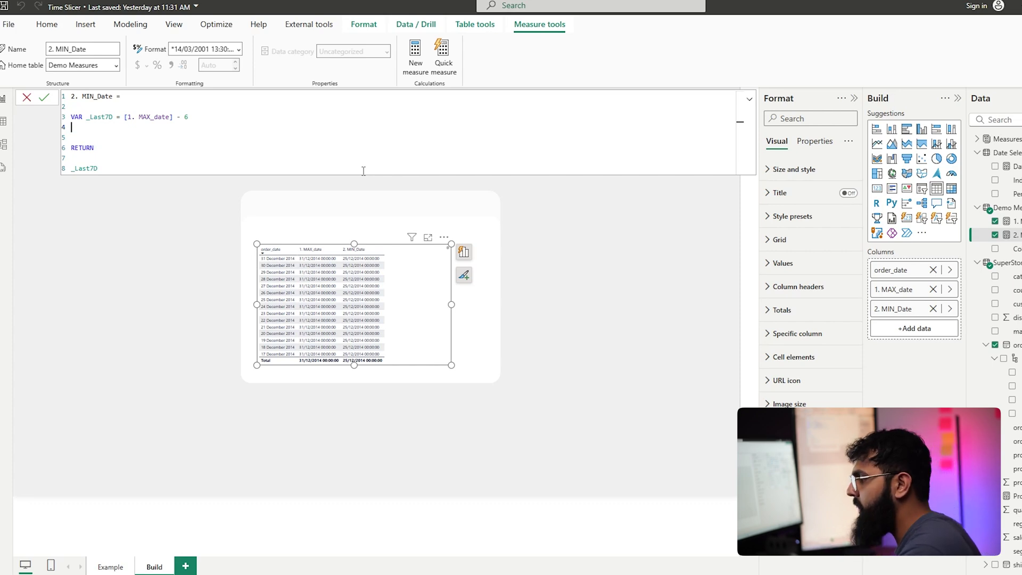
Step: Add VAR _MTD = EOMONTH([1. MAX_date], -1) +1 to the 2. MIN_Date formula
{"action": "type", "text": "VAR "}
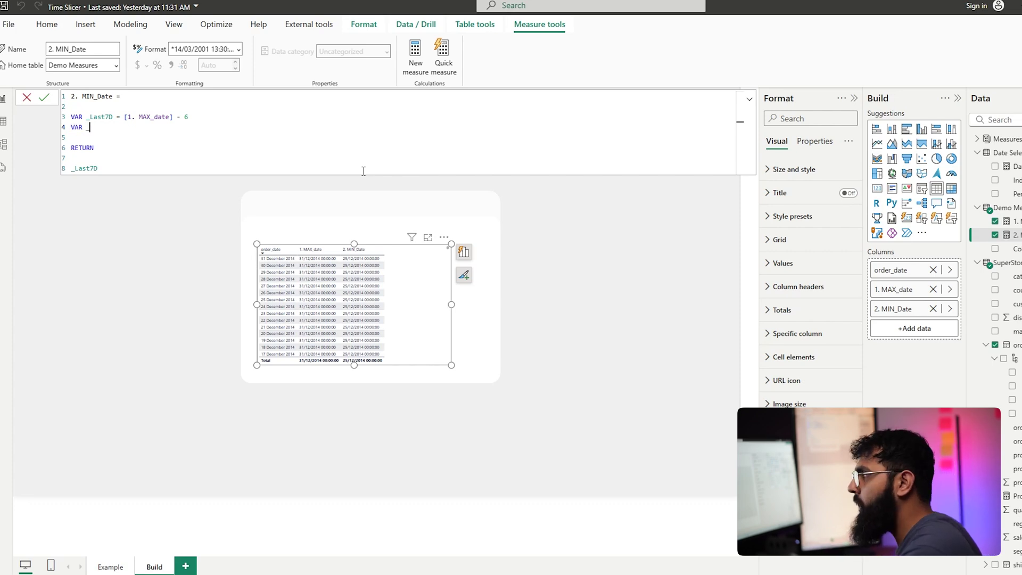
{"action": "type", "text": "_MTD = EOMONTH("}
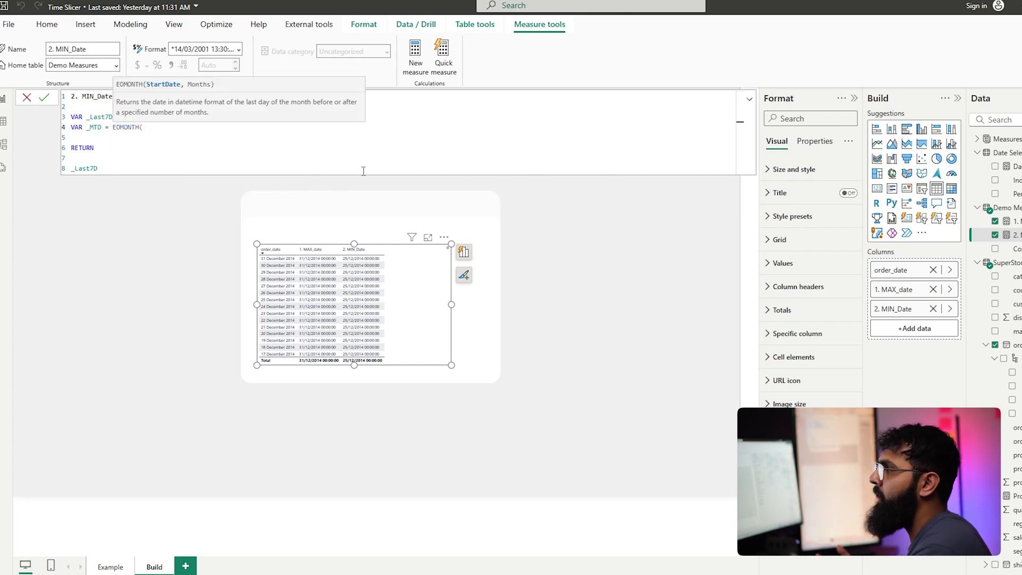
{"action": "type", "text": "[1. MAX_date]"}
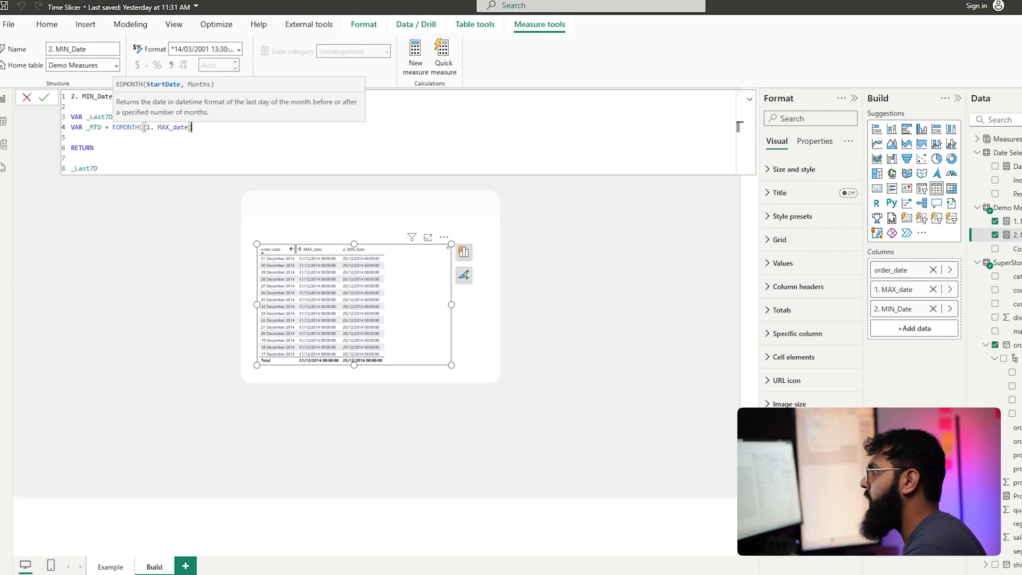
{"action": "scroll", "coordinate": [281, 291], "scroll_direction": "down", "scroll_amount": 2}
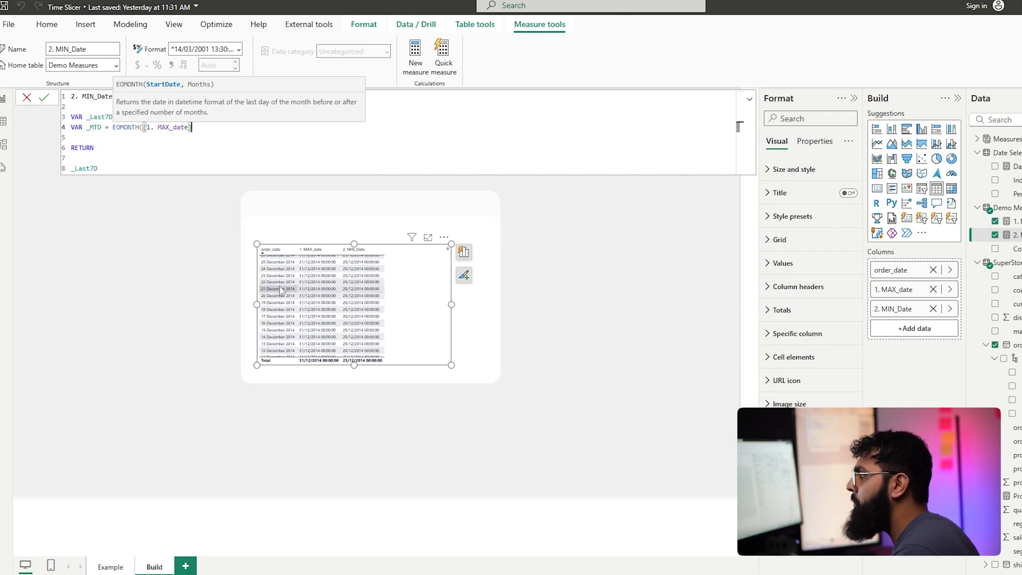
{"action": "scroll", "coordinate": [282, 291], "scroll_direction": "down", "scroll_amount": 3}
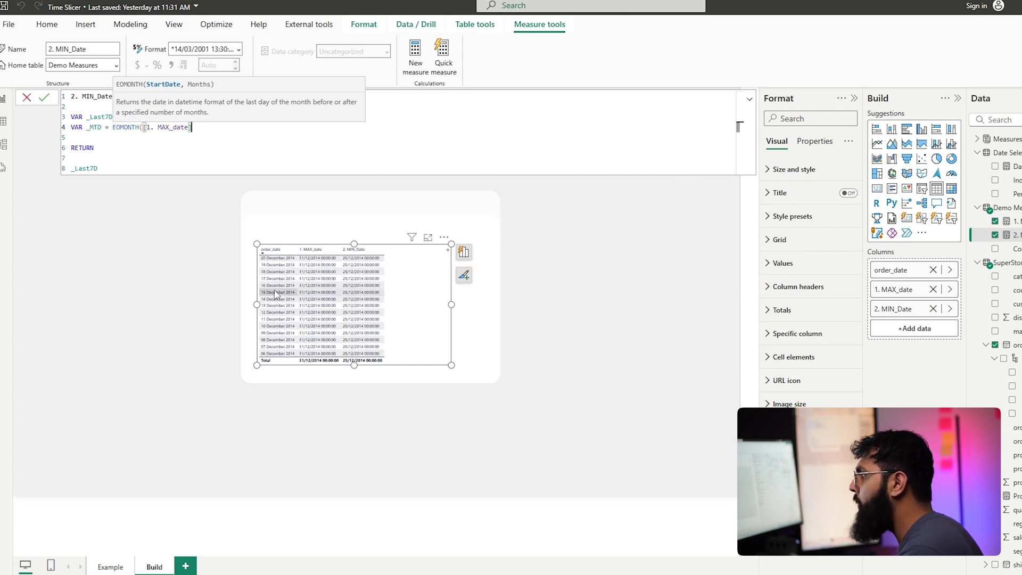
{"action": "scroll", "coordinate": [276, 301], "scroll_direction": "down", "scroll_amount": 2}
{"action": "left_click", "coordinate": [202, 135]}
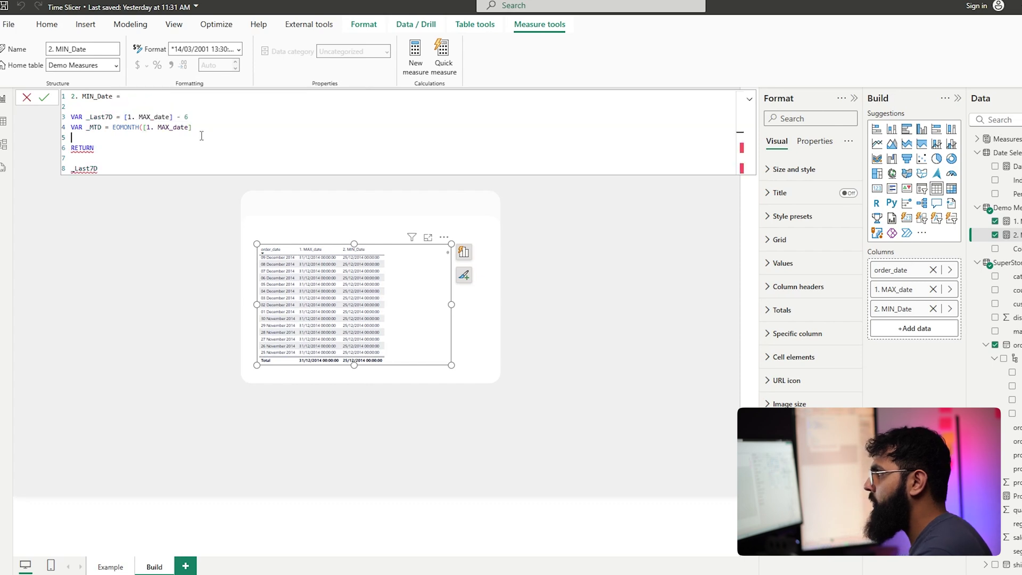
{"action": "left_click", "coordinate": [202, 122]}
{"action": "type", "text": ", -1"}
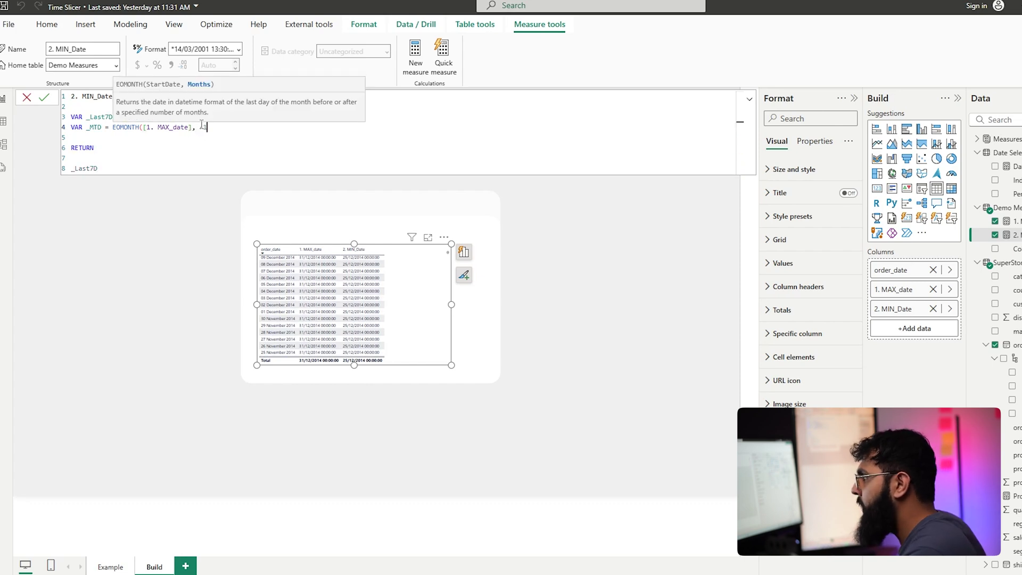
{"action": "left_click", "coordinate": [272, 321]}
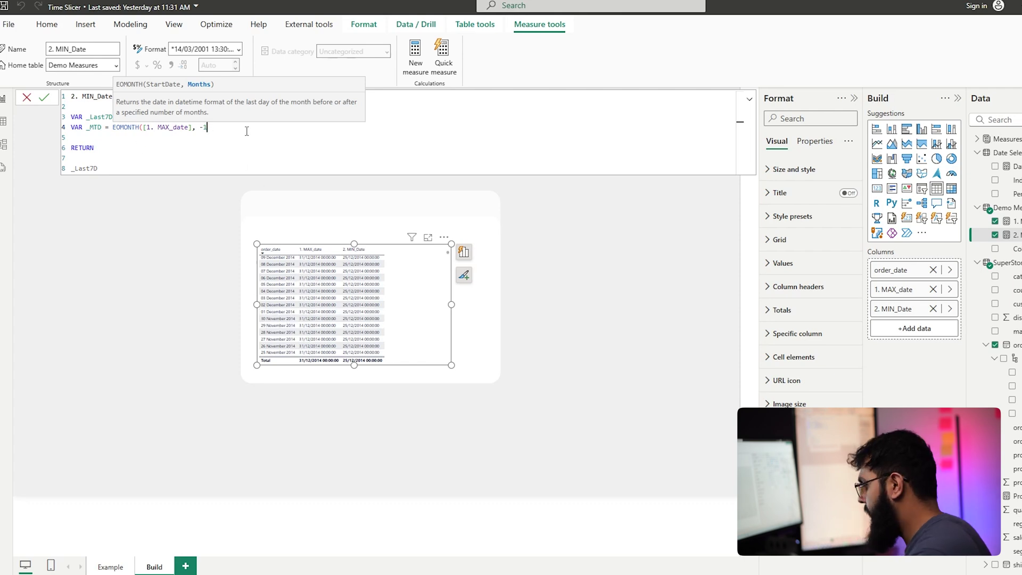
{"action": "type", "text": ") +1"}
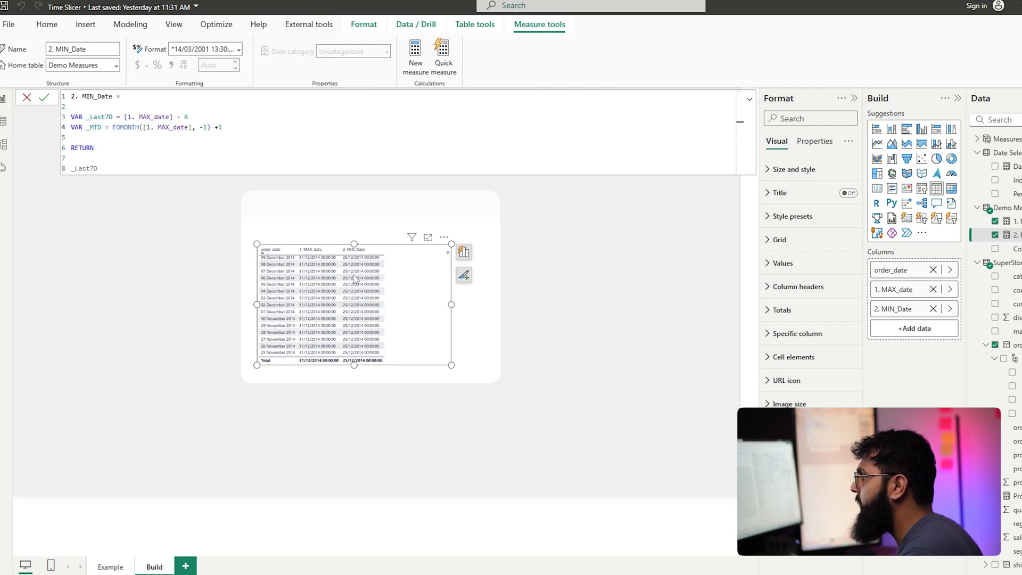
Step: Return _MTD instead of _Last7D and commit the formula
{"action": "left_click", "coordinate": [106, 168]}
{"action": "double_click", "coordinate": [106, 168]}
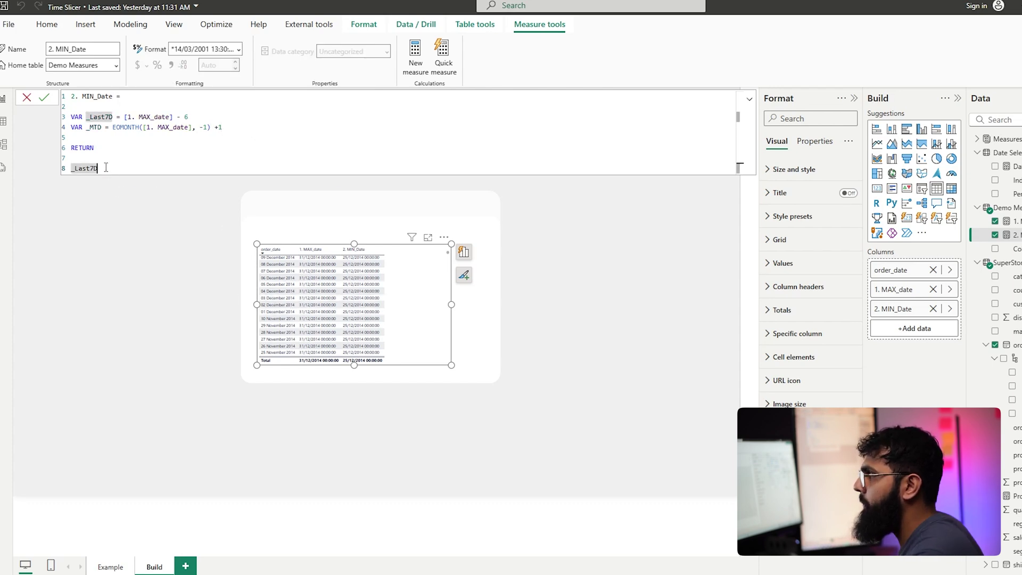
{"action": "type", "text": "_MTD"}
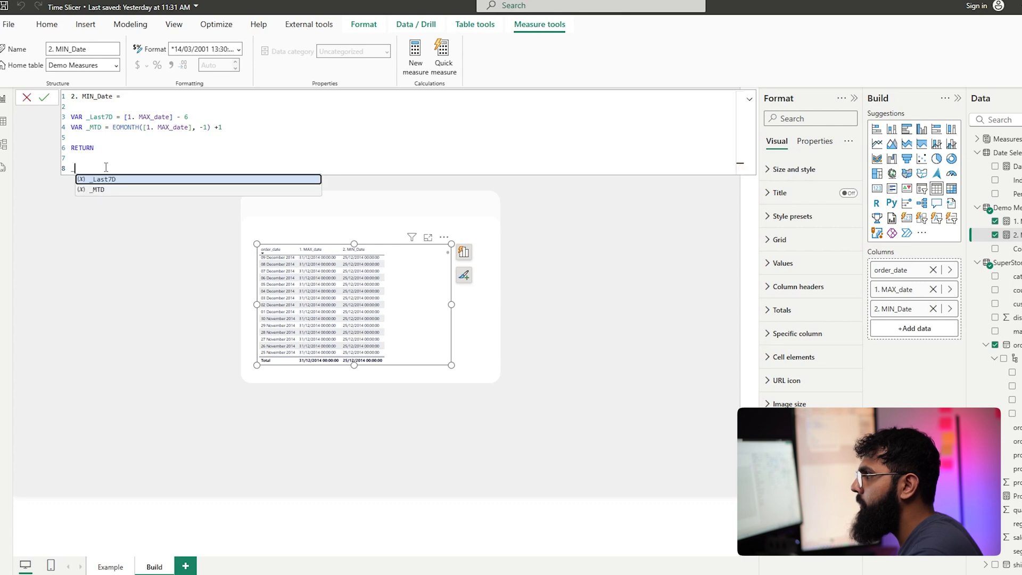
{"action": "key", "text": "Return"}
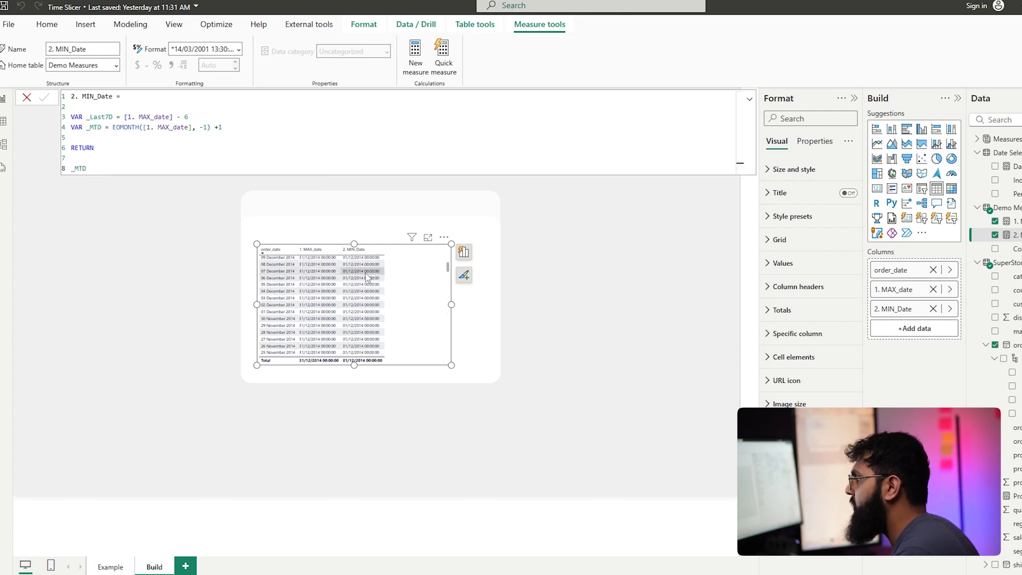
Step: Duplicate the _MTD variable line below itself
{"action": "left_click", "coordinate": [322, 138]}
{"action": "left_click_drag", "start_coordinate": [230, 129], "coordinate": [71, 127]}
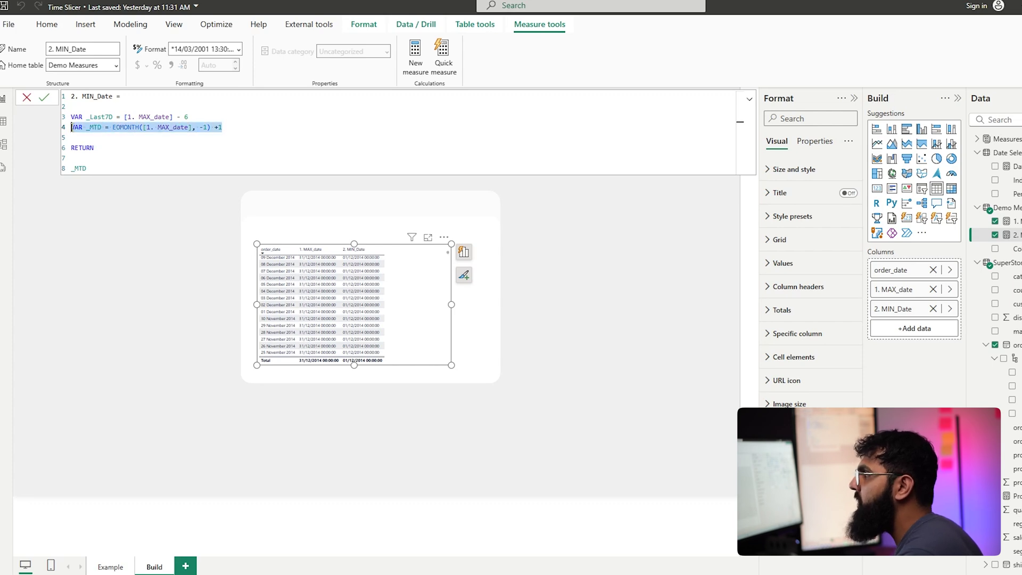
{"action": "key", "text": "ctrl+c"}
{"action": "left_click", "coordinate": [231, 131]}
{"action": "key", "text": "Return"}
{"action": "key", "text": "ctrl+v"}
Step: Turn the copied line into _Last3M with a -3 month offset
{"action": "double_click", "coordinate": [94, 138]}
{"action": "type", "text": "_Last3M"}
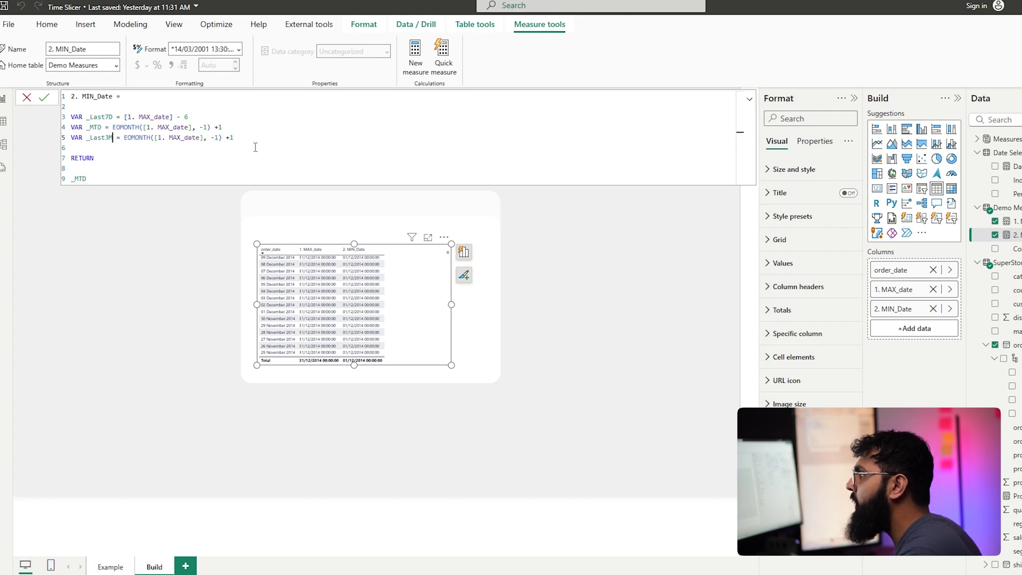
{"action": "double_click", "coordinate": [218, 137]}
{"action": "type", "text": "3"}
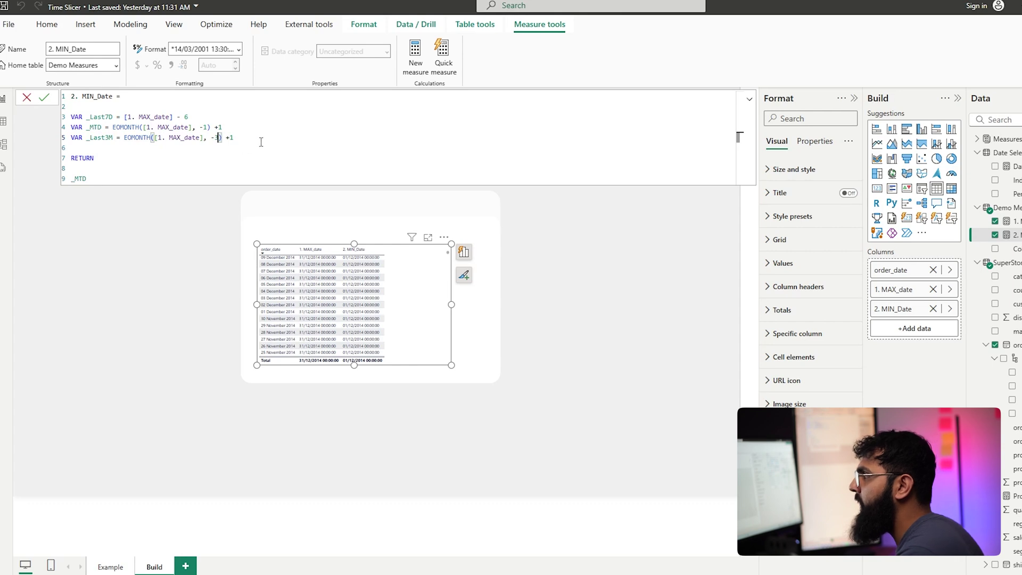
{"action": "key", "text": "shift+Home"}
Step: Add a _Last6M variable with a -6 month offset, copied from _Last3M
{"action": "left_click", "coordinate": [260, 138]}
{"action": "key", "text": "Return"}
{"action": "key", "text": "ctrl+v"}
{"action": "left_click", "coordinate": [113, 147]}
{"action": "key", "text": "BackSpace"}
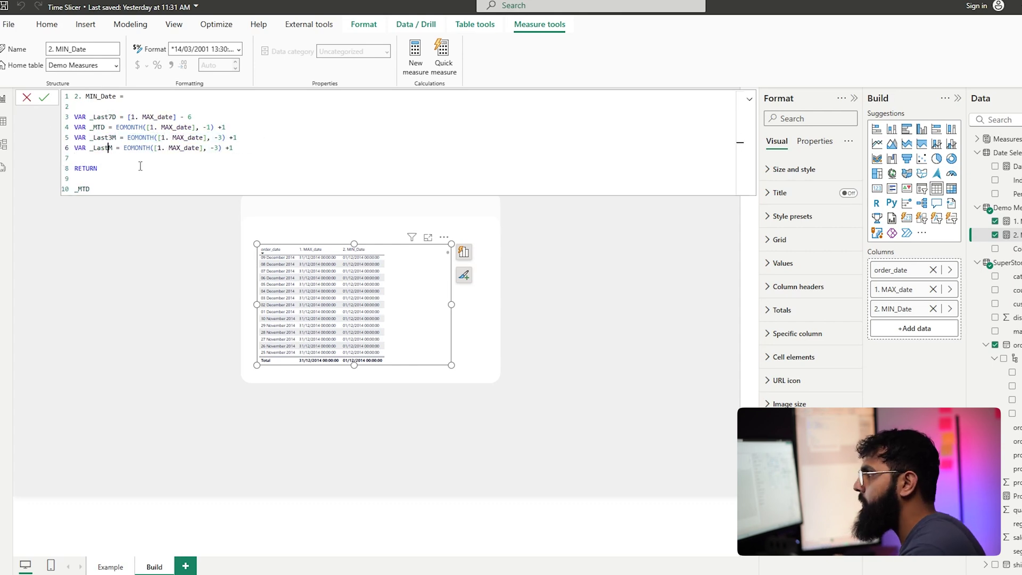
{"action": "type", "text": "6"}
{"action": "left_click", "coordinate": [222, 148]}
{"action": "key", "text": "BackSpace"}
{"action": "type", "text": "6"}
{"action": "key", "text": "End"}
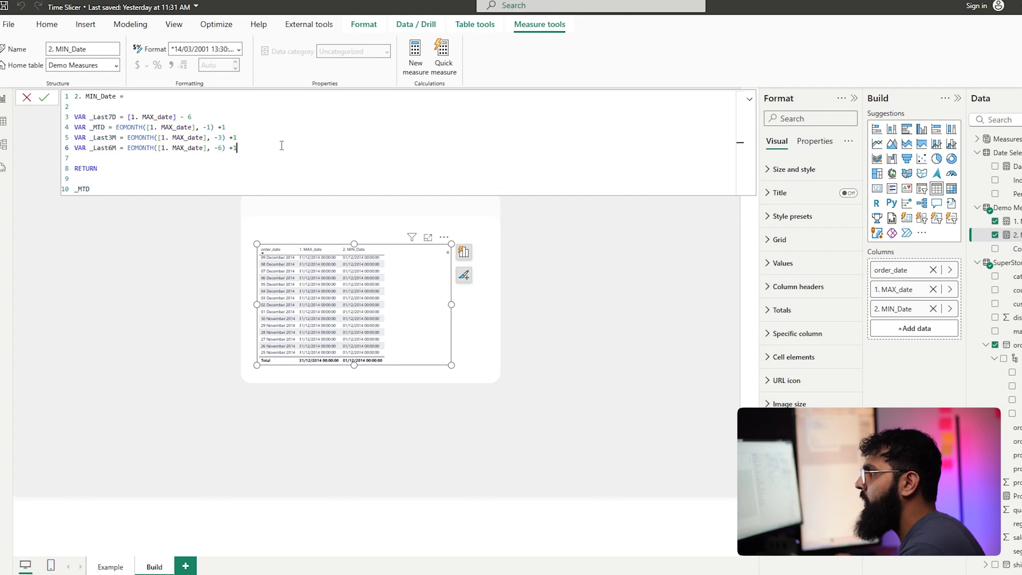
Step: Add VAR _YTD = DATE(YEAR([1. MAX_date]), 1, 1) and VAR _ALL = MIN(SuperStoreOrders[order_date]), then commit
{"action": "key", "text": "Return"}
{"action": "type", "text": "VAR _YTD = DA"}
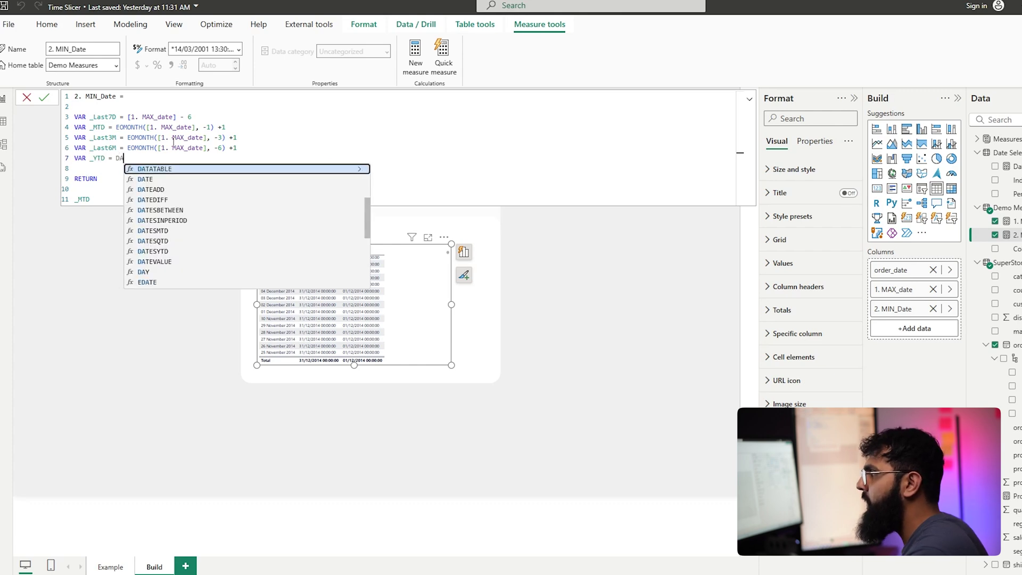
{"action": "type", "text": "TE(YEAR("}
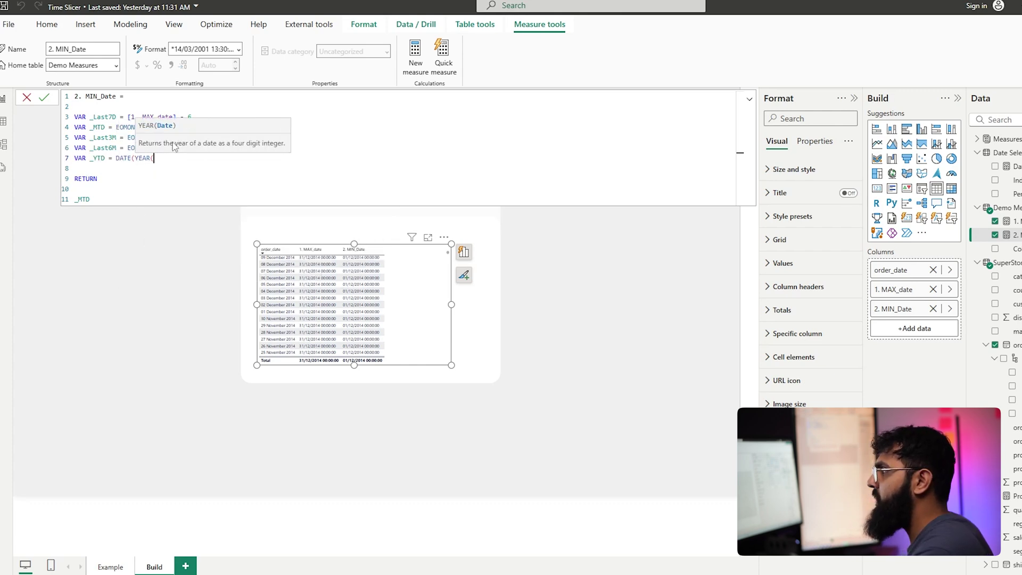
{"action": "type", "text": "MA"}
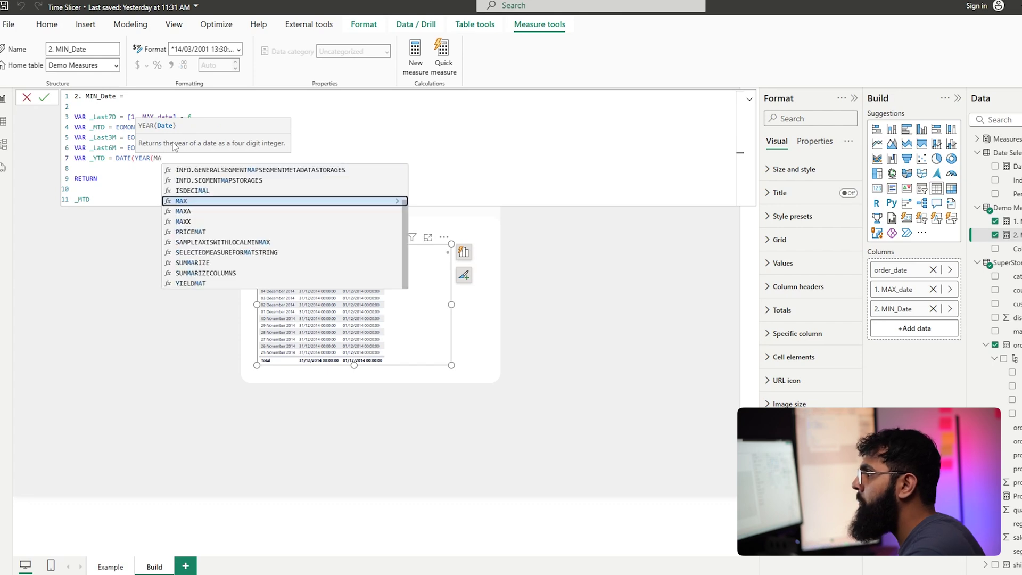
{"action": "type", "text": "X"}
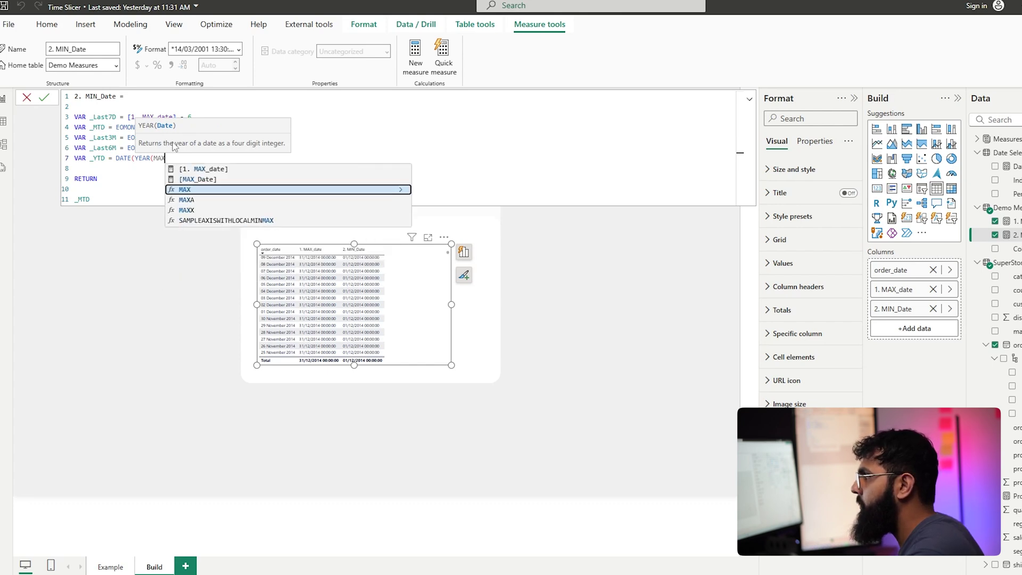
{"action": "key", "text": "Up"}
{"action": "key", "text": "Up"}
{"action": "key", "text": "Tab"}
{"action": "type", "text": "), 1, 1"}
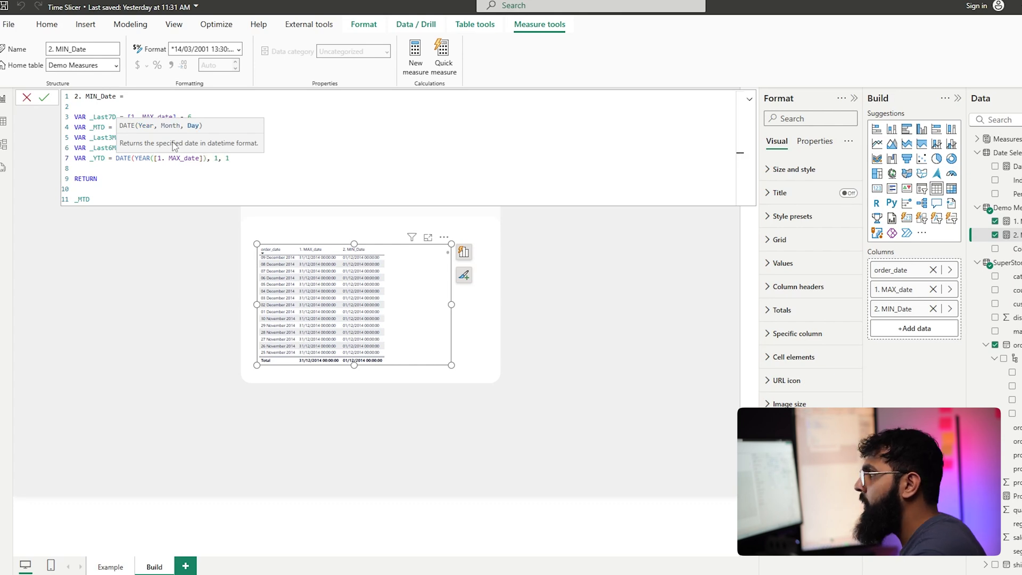
{"action": "type", "text": ")"}
{"action": "key", "text": "Return"}
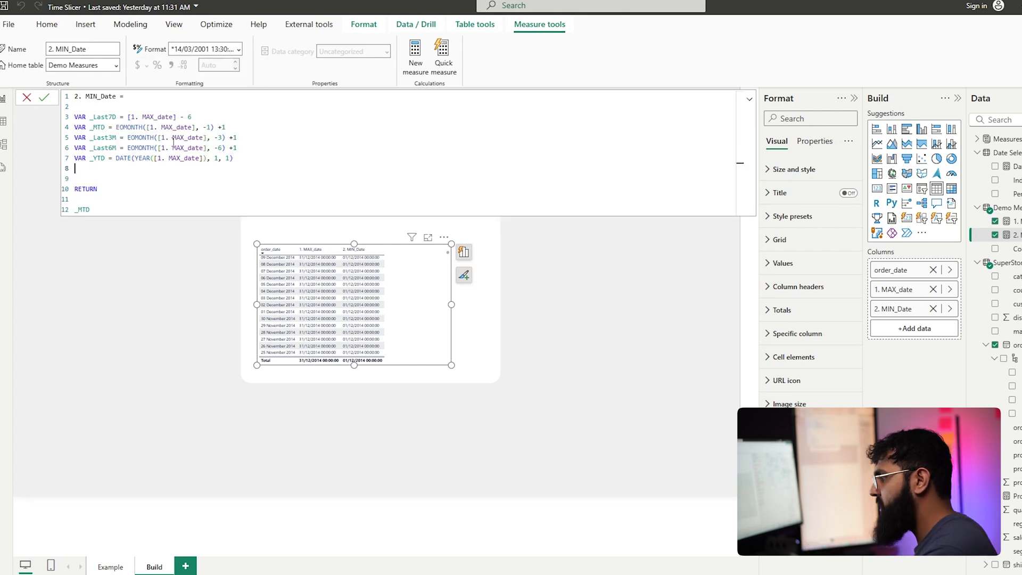
{"action": "type", "text": "VAR _"}
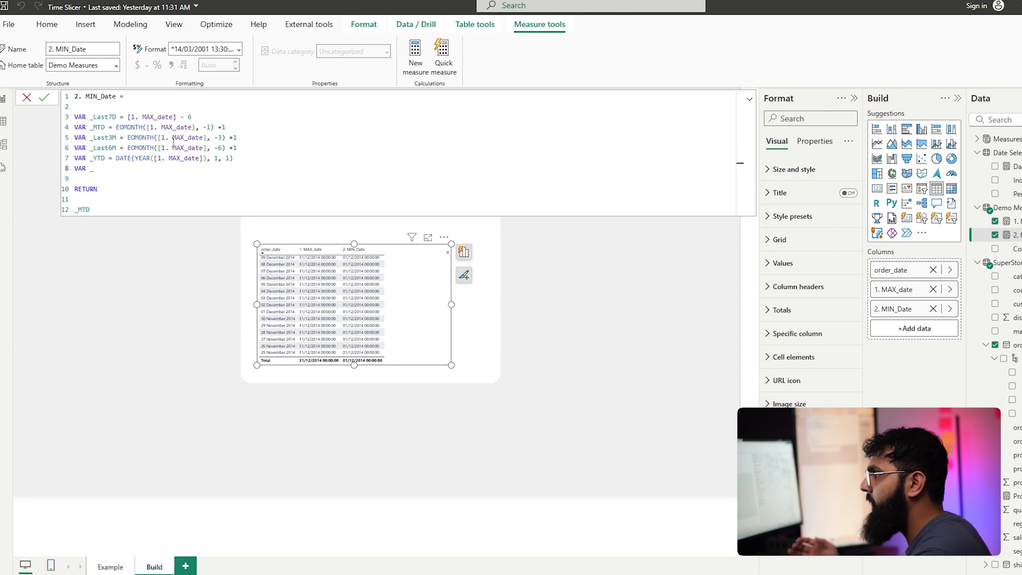
{"action": "type", "text": "ALL = "}
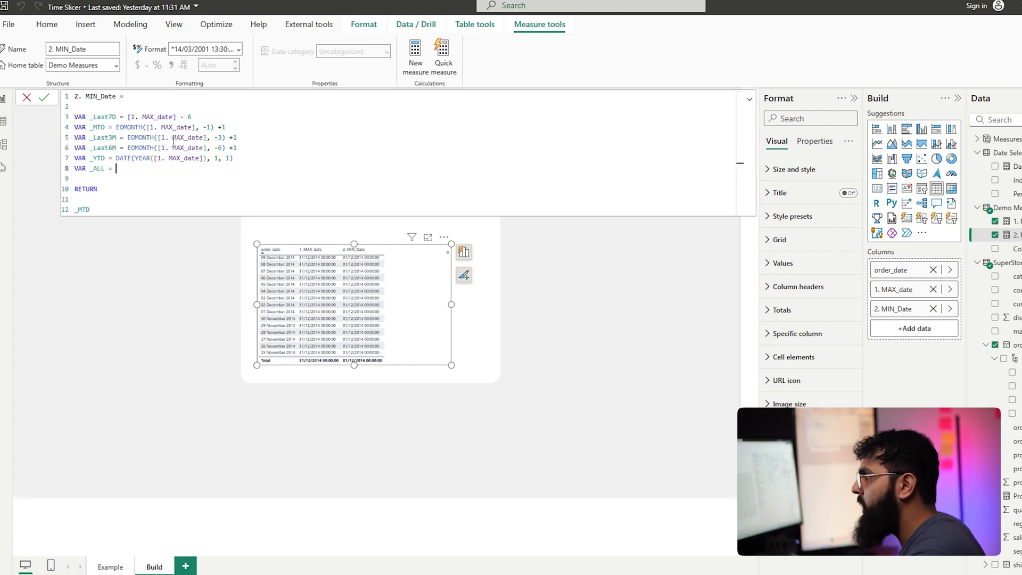
{"action": "type", "text": "MIN(SuperStoreOrders[order_date])"}
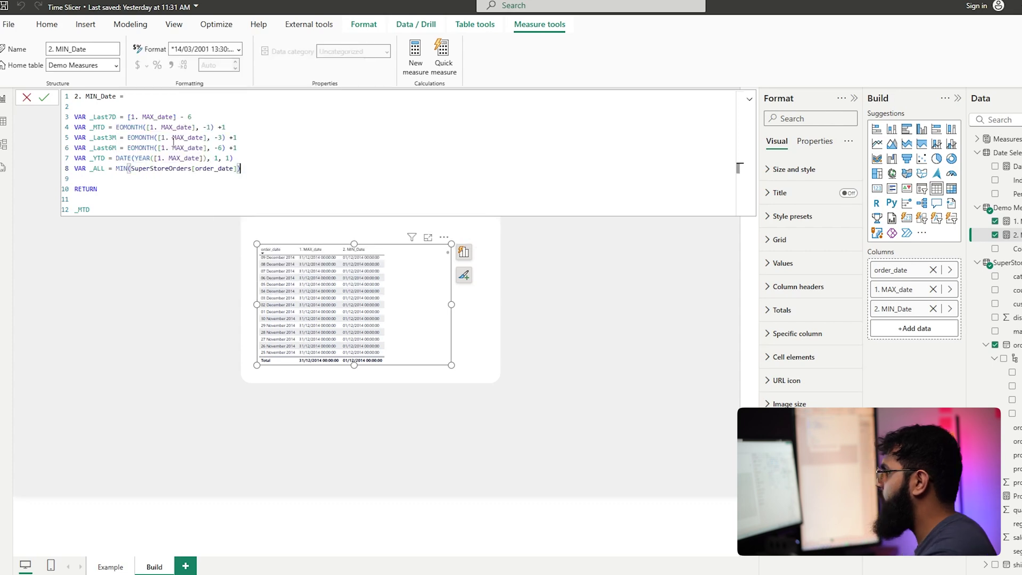
{"action": "key", "text": "Return"}
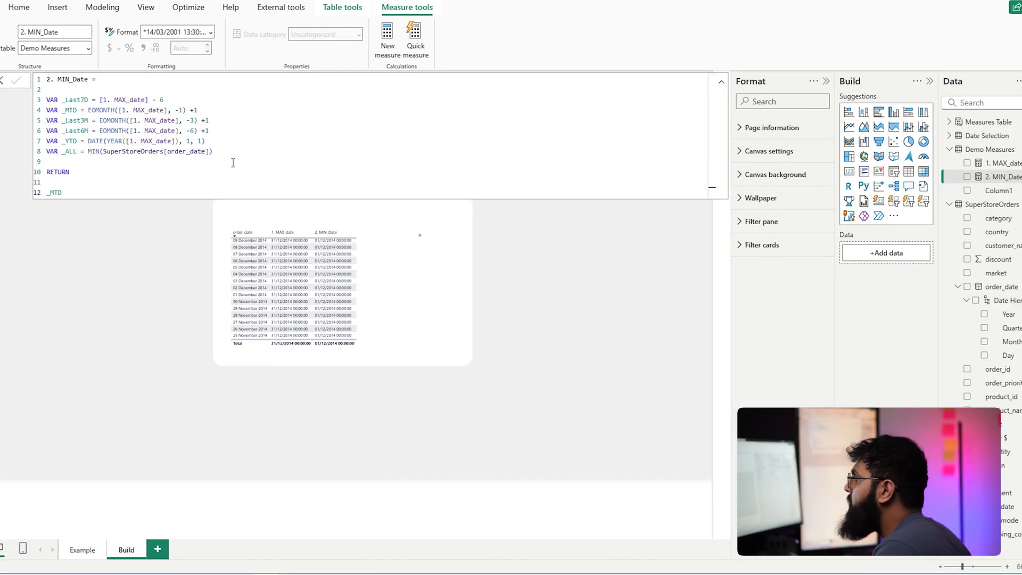
Step: In Enter data, list the rows Last 7D, MTD, Last 3M, Last 6M, YTD and ALL
{"action": "left_click", "coordinate": [564, 279]}
{"action": "left_click", "coordinate": [182, 44]}
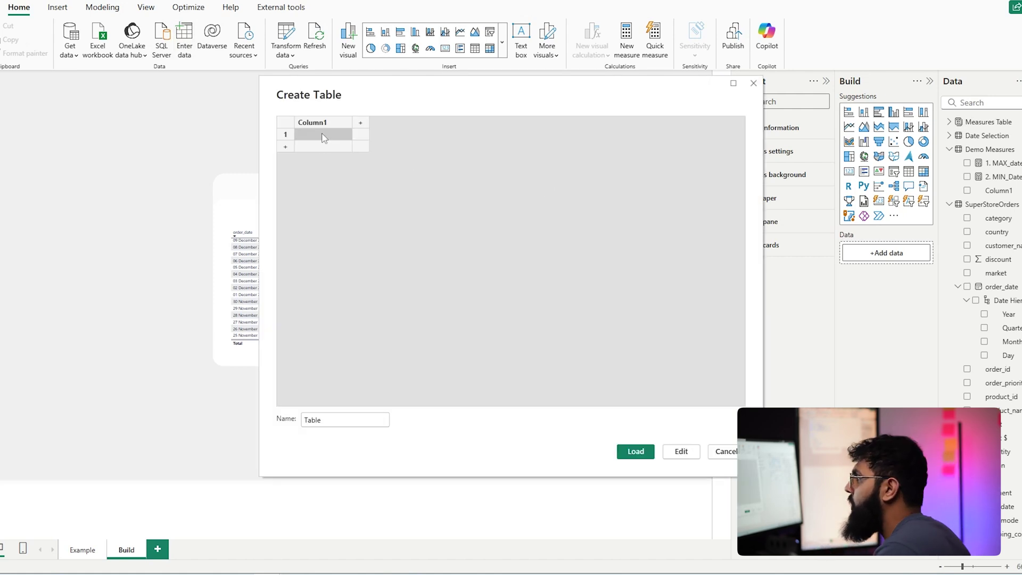
{"action": "left_click", "coordinate": [323, 136]}
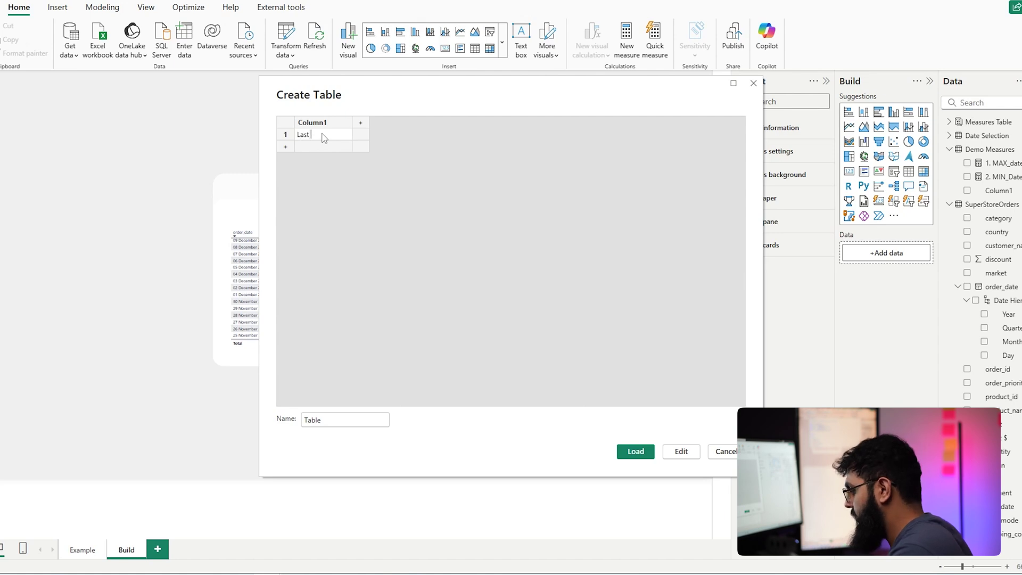
{"action": "key", "text": "Return"}
{"action": "type", "text": "MTD"}
{"action": "key", "text": "Return"}
{"action": "type", "text": "Last 3M"}
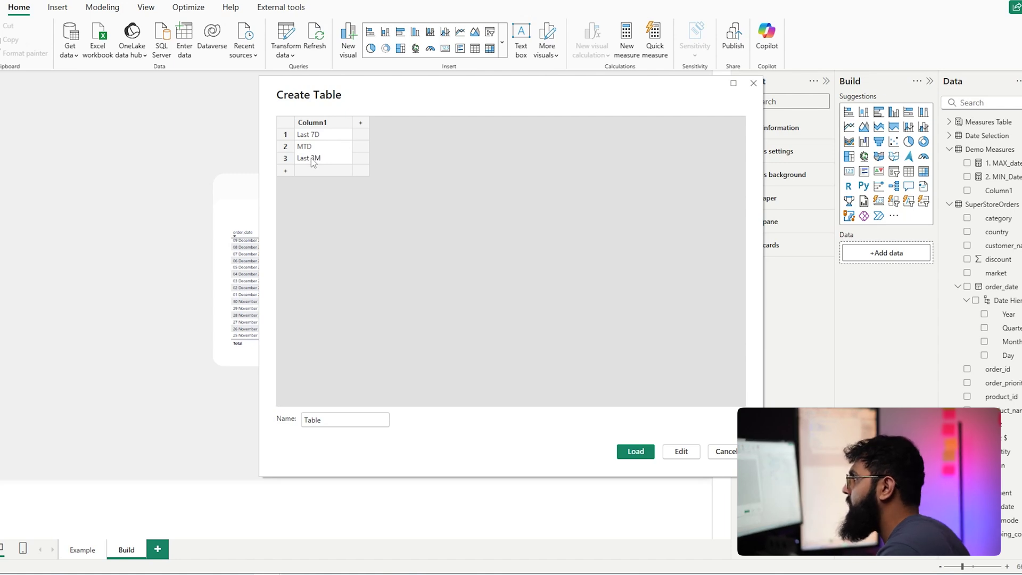
{"action": "key", "text": "Return"}
{"action": "type", "text": "Last 3M"}
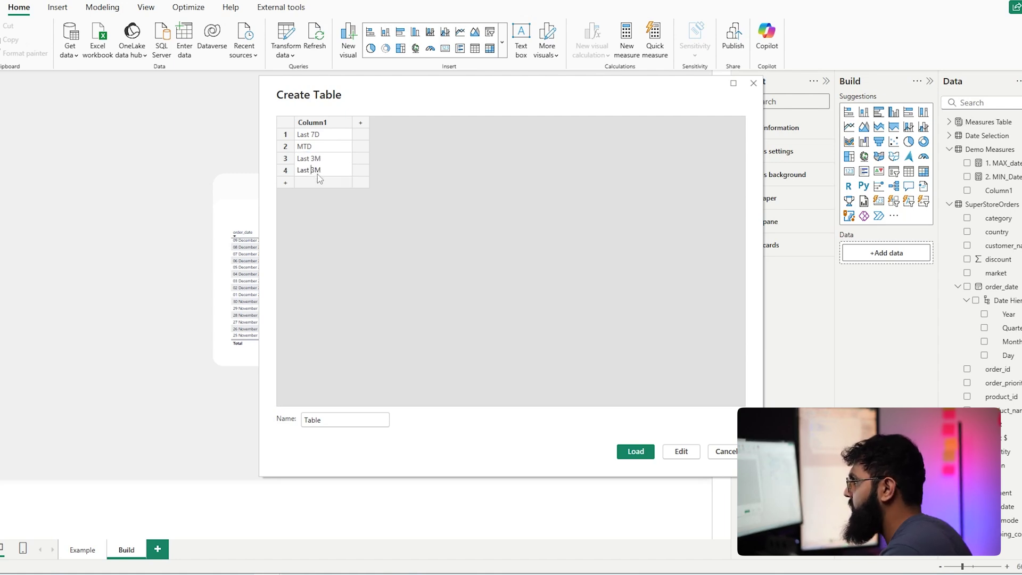
{"action": "key", "text": "Return"}
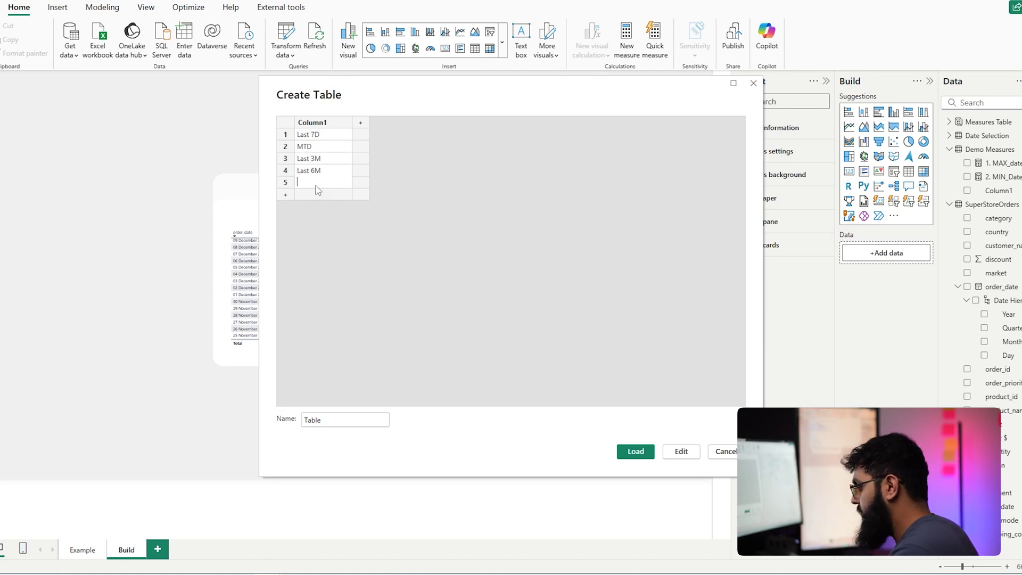
{"action": "key", "text": "Return"}
{"action": "type", "text": "ALL"}
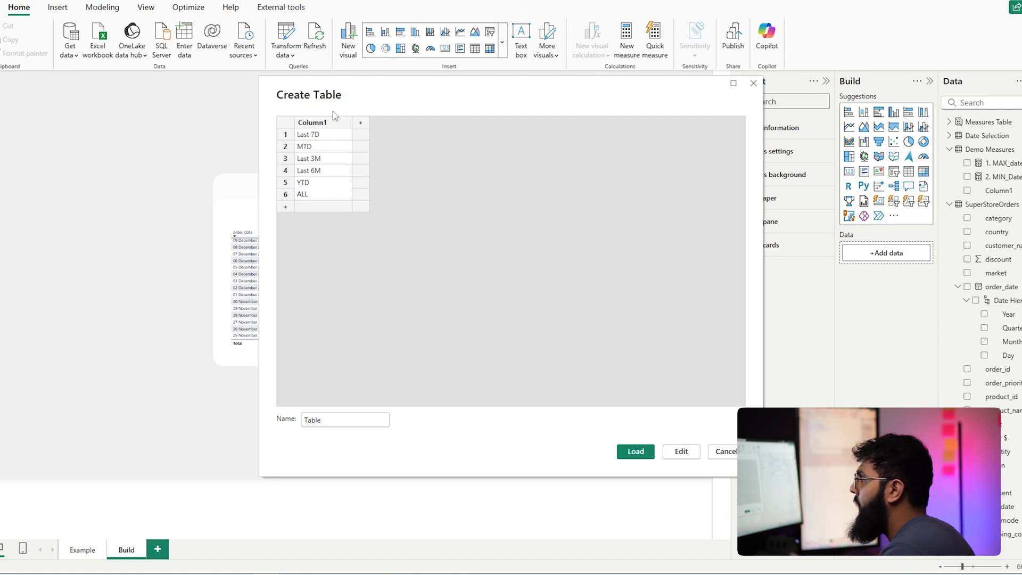
Step: Rename Column1 to Slicer Options and add an Order column numbered 1 to 6
{"action": "double_click", "coordinate": [332, 123]}
{"action": "type", "text": "Slicer"}
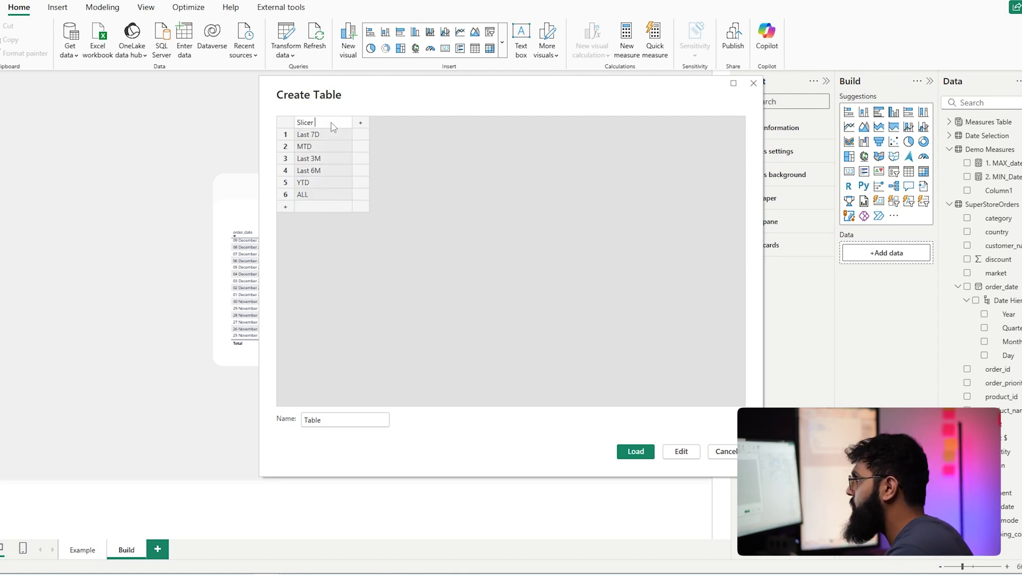
{"action": "type", "text": " Options"}
{"action": "left_click", "coordinate": [360, 123]}
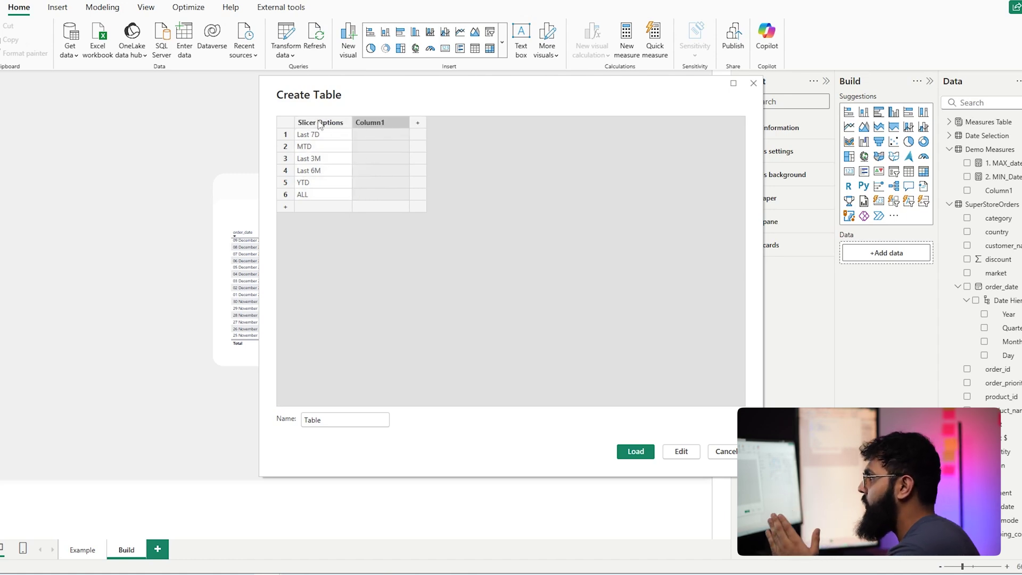
{"action": "double_click", "coordinate": [384, 126]}
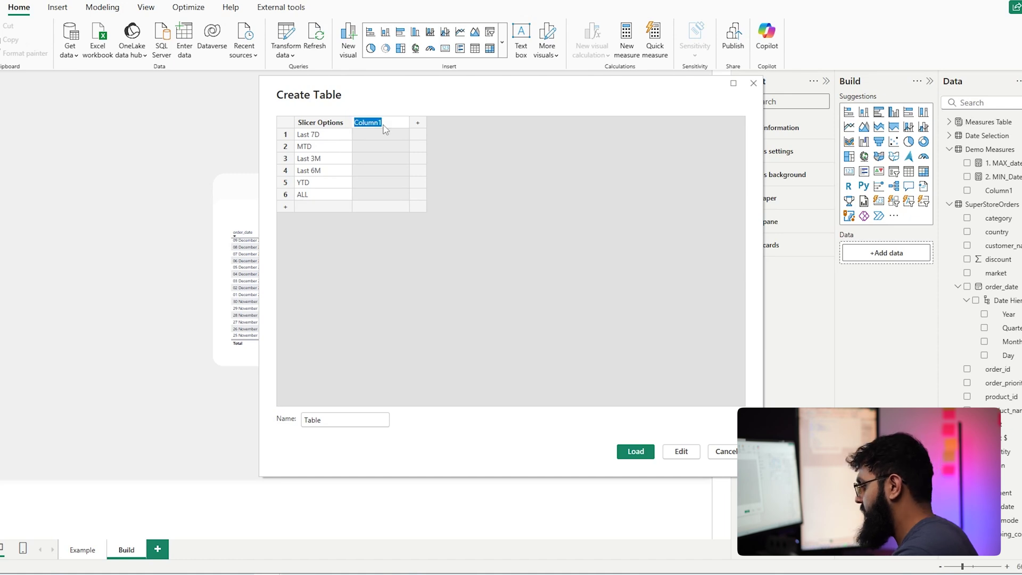
{"action": "type", "text": "Order"}
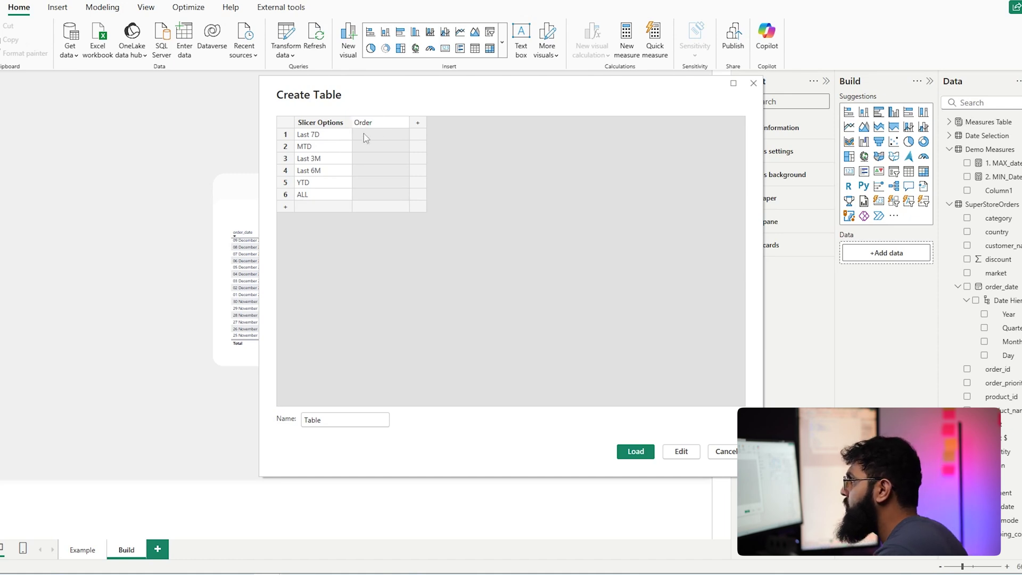
{"action": "left_click", "coordinate": [364, 134]}
{"action": "type", "text": "1"}
{"action": "key", "text": "Return"}
{"action": "type", "text": "2"}
{"action": "key", "text": "Return"}
{"action": "type", "text": "3"}
{"action": "key", "text": "Return"}
{"action": "type", "text": "4"}
{"action": "key", "text": "Return"}
{"action": "type", "text": "5"}
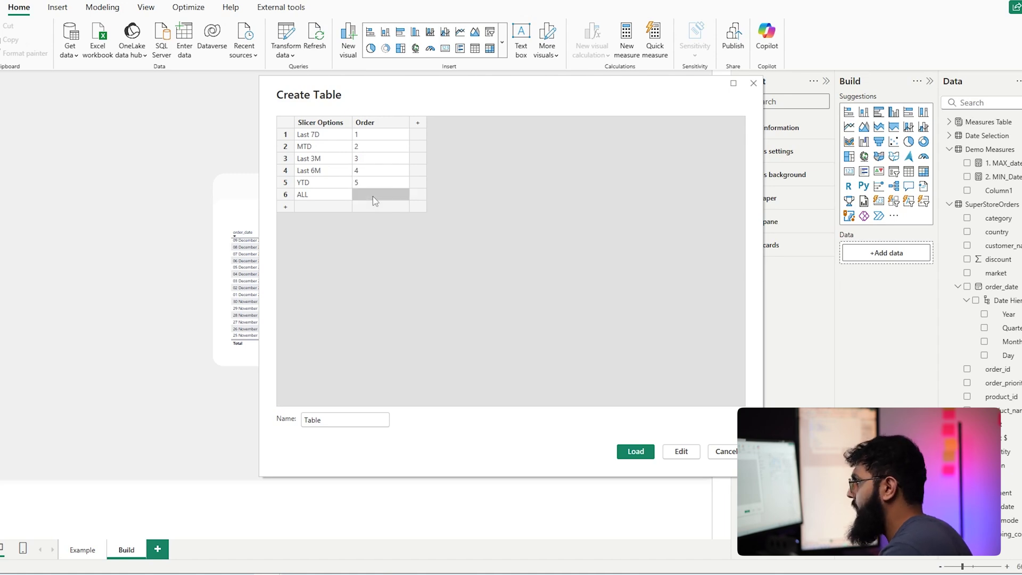
{"action": "type", "text": "6"}
Step: Name the table Slicer Selections and load it into the model
{"action": "left_click", "coordinate": [336, 419]}
{"action": "key", "text": "BackSpace"}
{"action": "key", "text": "BackSpace"}
{"action": "key", "text": "BackSpace"}
{"action": "key", "text": "BackSpace"}
{"action": "key", "text": "BackSpace"}
{"action": "type", "text": "Slicer Selections"}
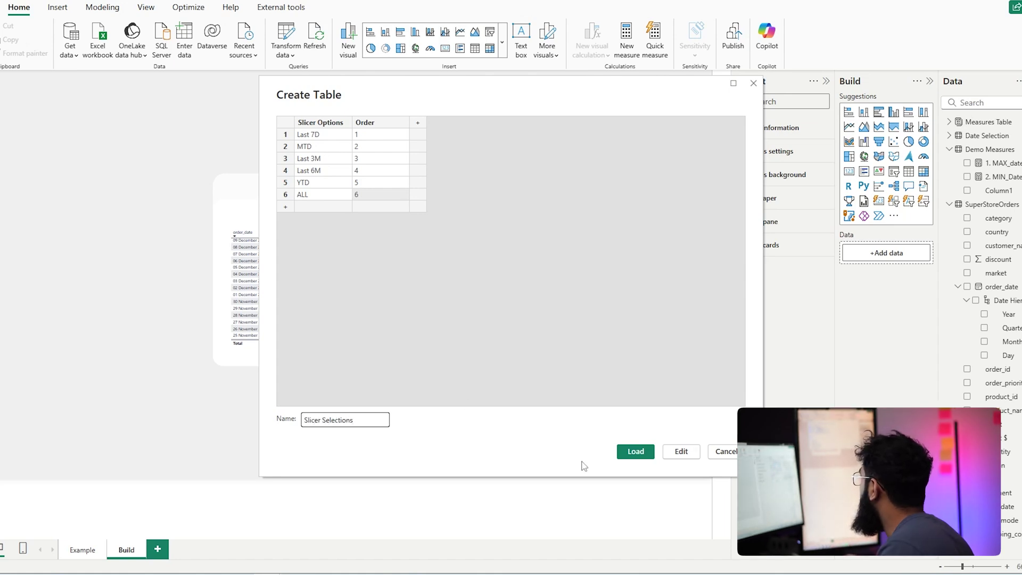
{"action": "left_click", "coordinate": [636, 451]}
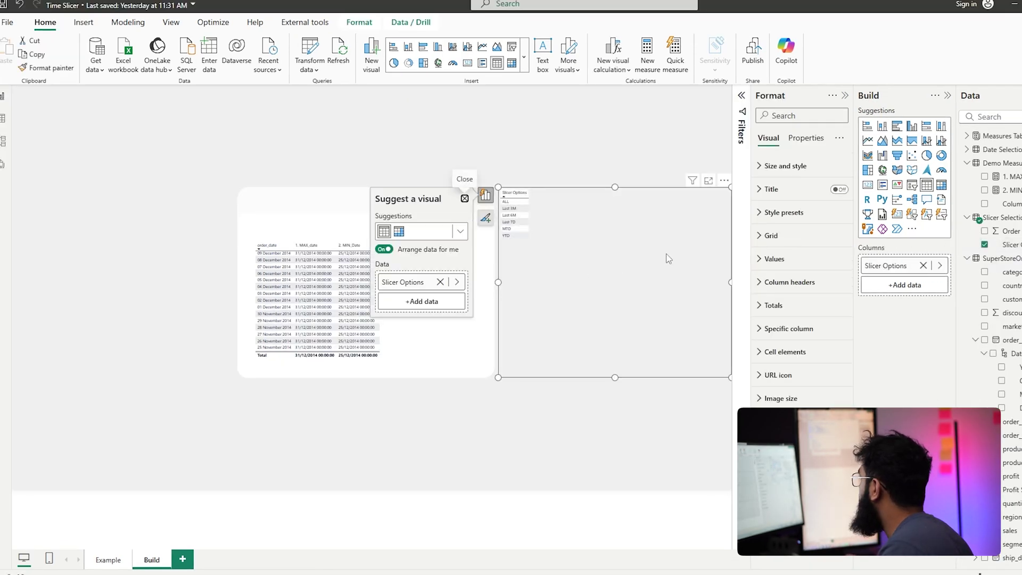
Step: Make the visual a slicer, sort Slicer Options by Order, and select ALL
{"action": "left_click", "coordinate": [912, 186]}
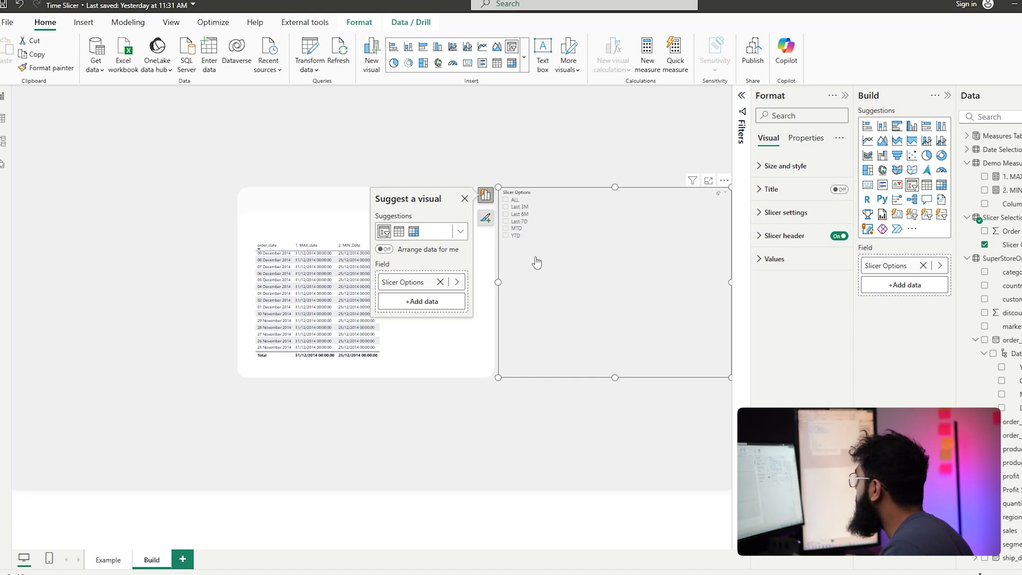
{"action": "left_click", "coordinate": [1010, 246]}
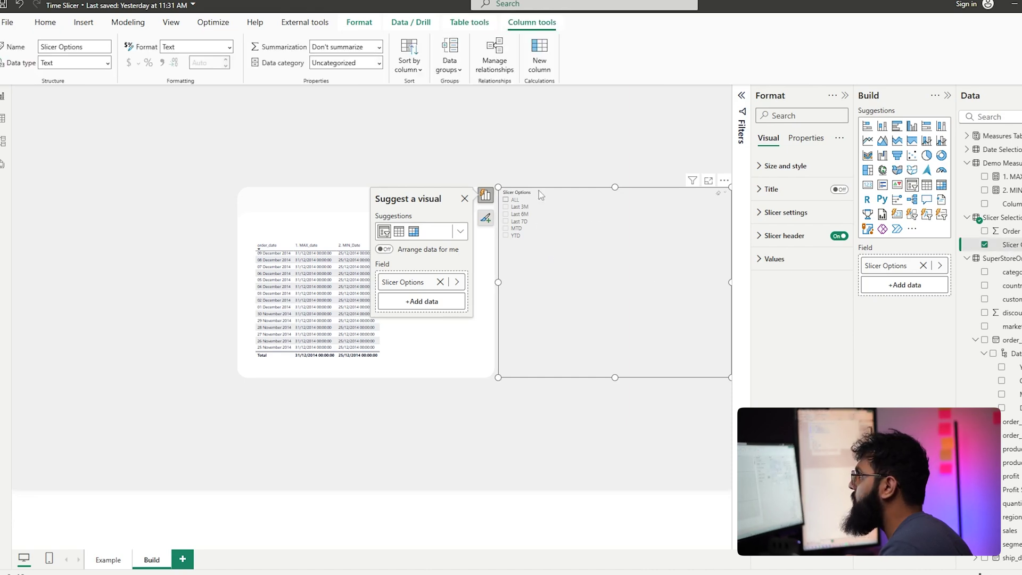
{"action": "left_click", "coordinate": [409, 74]}
{"action": "left_click", "coordinate": [420, 108]}
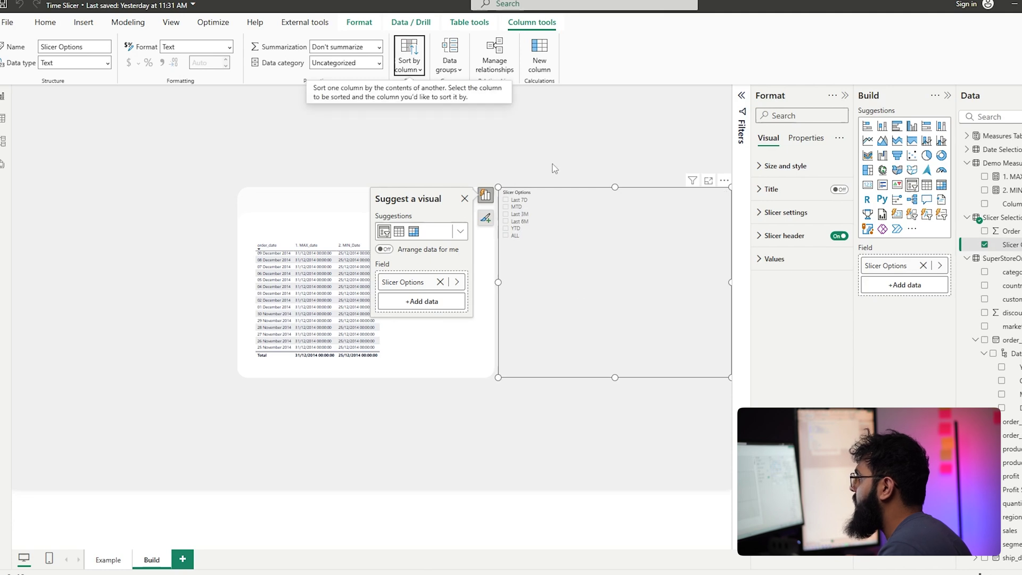
{"action": "left_click", "coordinate": [519, 279]}
{"action": "left_click", "coordinate": [507, 235]}
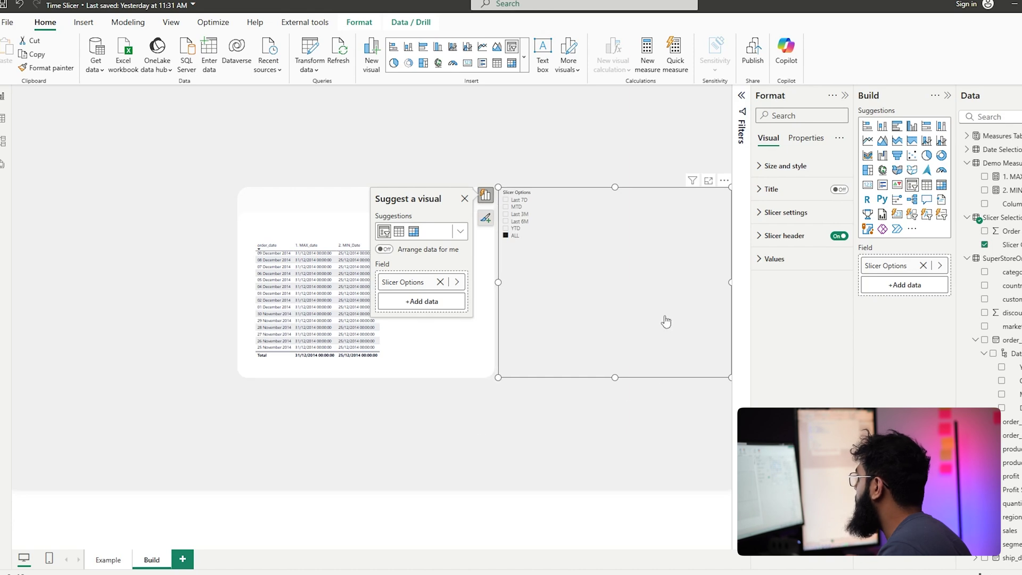
Step: Open the 2. MIN_Date formula and insert blank lines after its first line
{"action": "left_click", "coordinate": [1011, 192]}
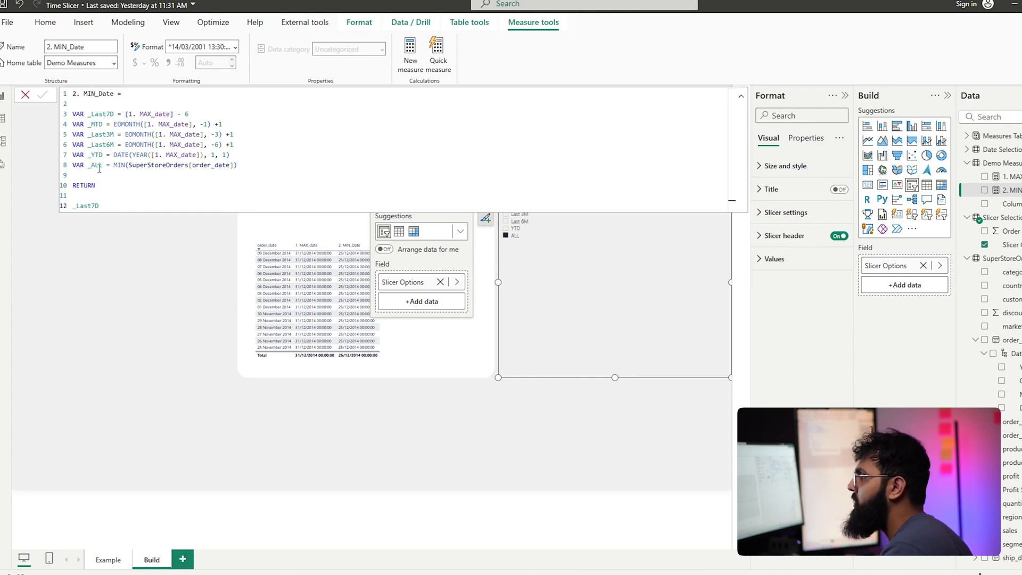
{"action": "left_click", "coordinate": [139, 93]}
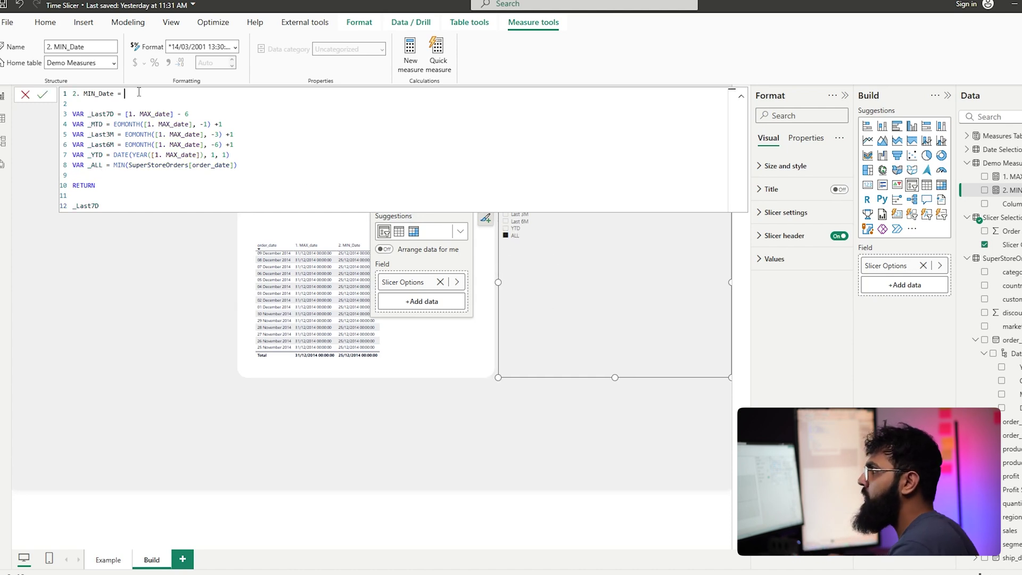
{"action": "key", "text": "Return"}
{"action": "key", "text": "Return"}
Step: Add VAR _selected = SELECTEDVALUE('Slicer Selections'[Slicer Options]) to the MIN_Date measure
{"action": "type", "text": "VAR "}
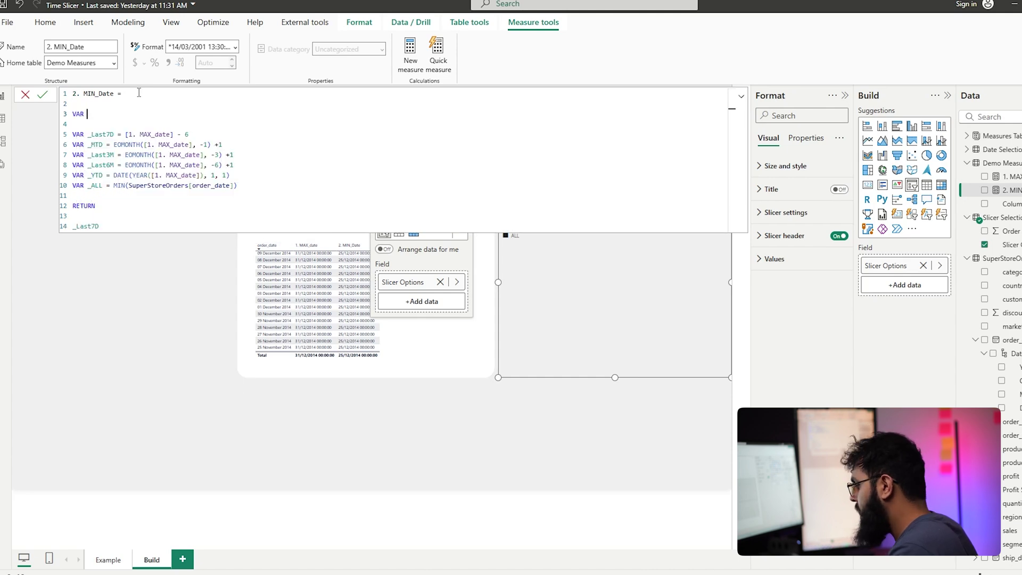
{"action": "type", "text": "_selected = SELECTEDVAL"}
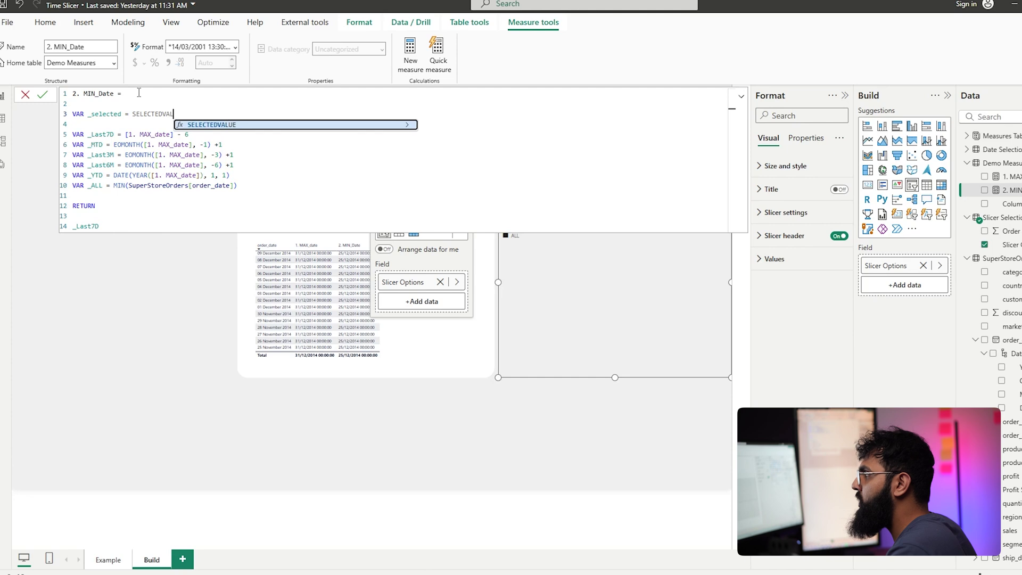
{"action": "key", "text": "Tab"}
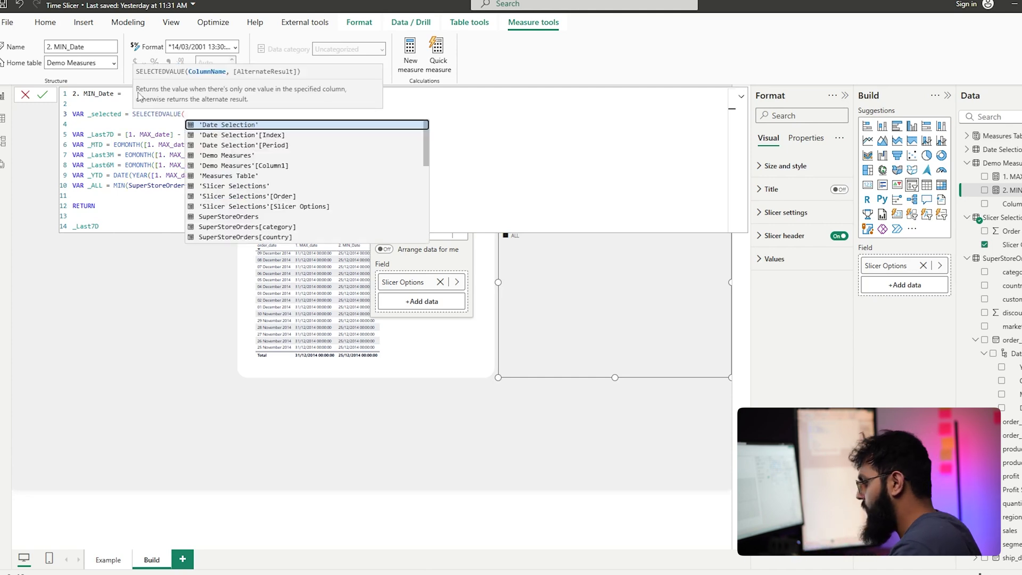
{"action": "type", "text": "Slic"}
{"action": "key", "text": "Down"}
{"action": "key", "text": "Down"}
{"action": "key", "text": "Tab"}
{"action": "type", "text": ")"}
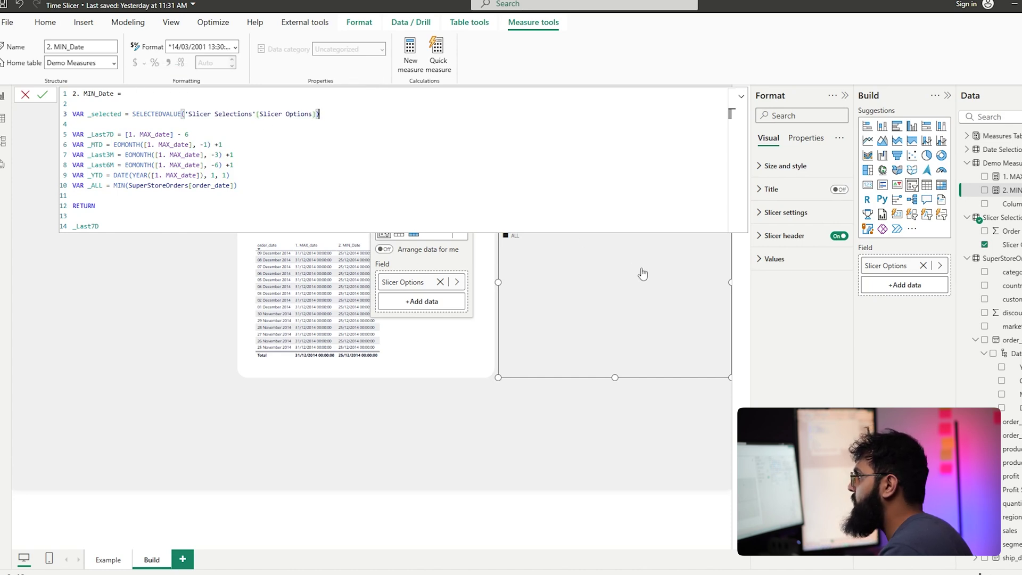
Step: Replace the RETURN value with SWITCH(_selected, "Last 7D", _Last7D) and commit the measure
{"action": "left_click_drag", "start_coordinate": [100, 226], "coordinate": [53, 227]}
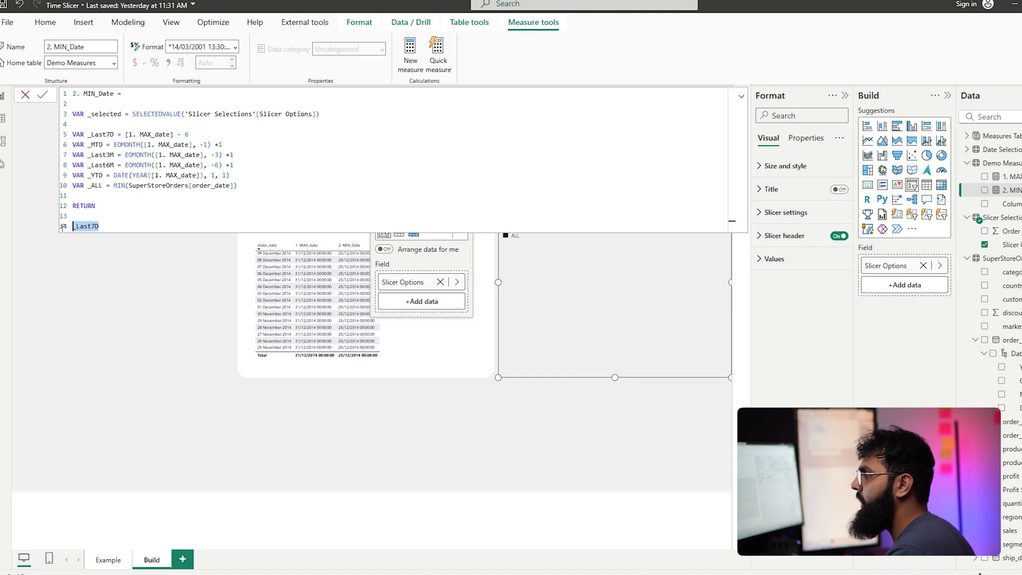
{"action": "type", "text": "Sw"}
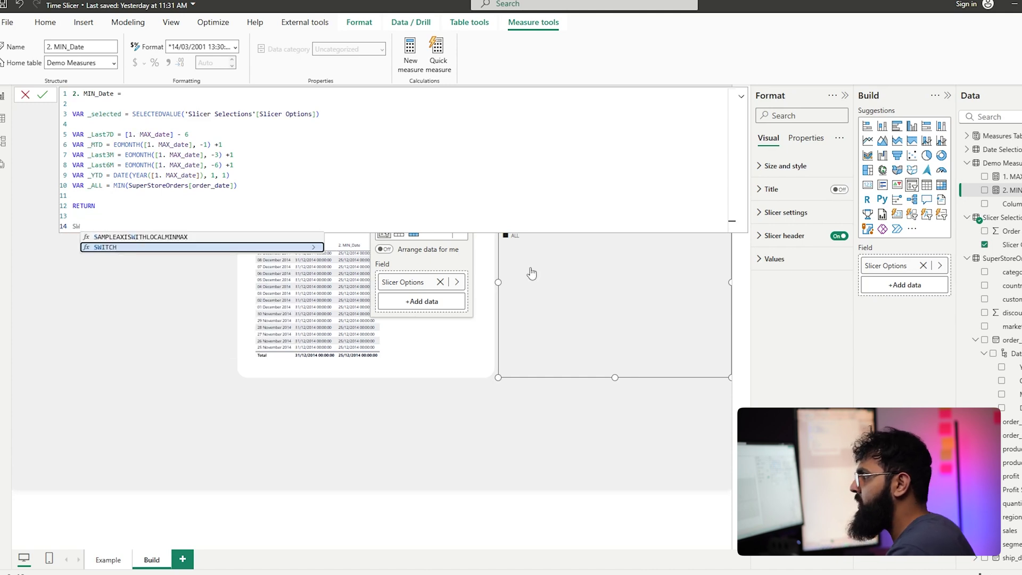
{"action": "key", "text": "Tab"}
{"action": "key", "text": "shift+Return"}
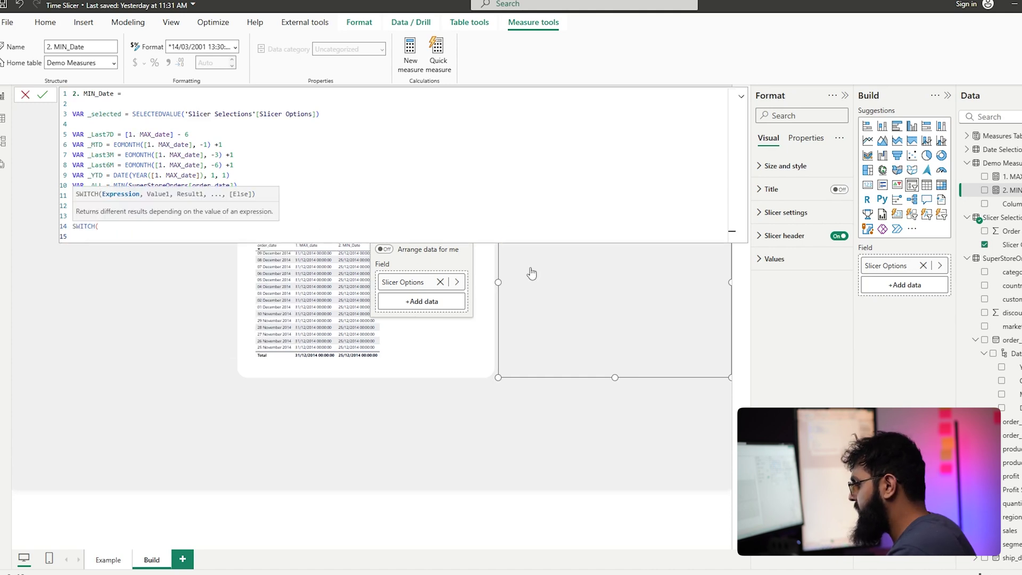
{"action": "type", "text": "Sel"}
{"action": "key", "text": "Tab"}
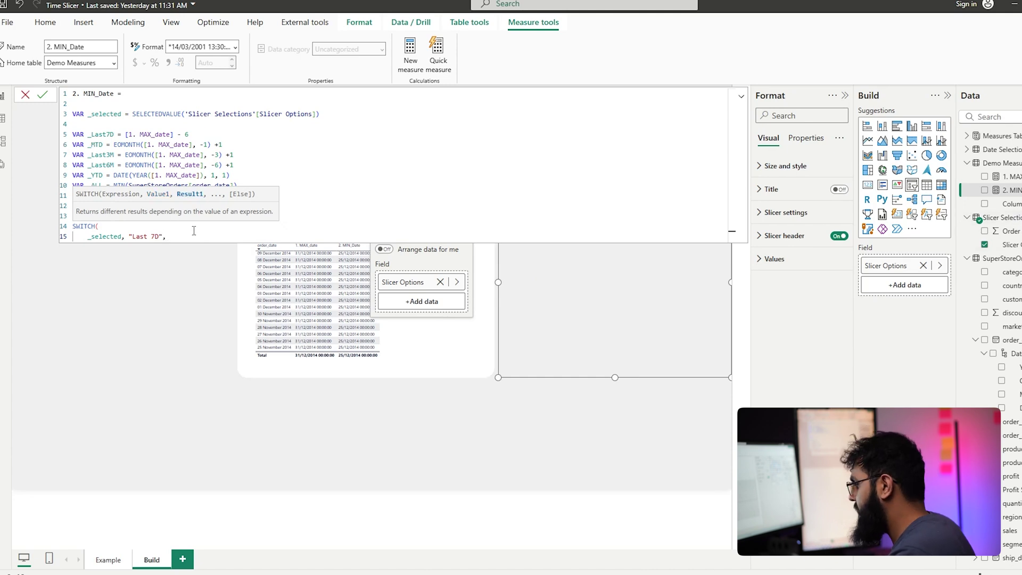
{"action": "type", "text": "_Las"}
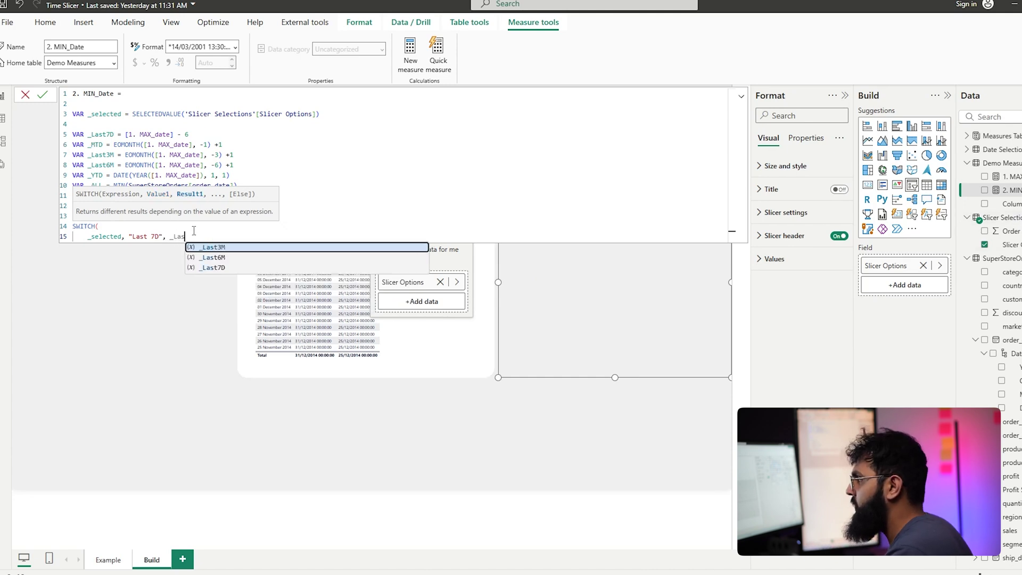
{"action": "type", "text": "t7D)"}
{"action": "key", "text": "Return"}
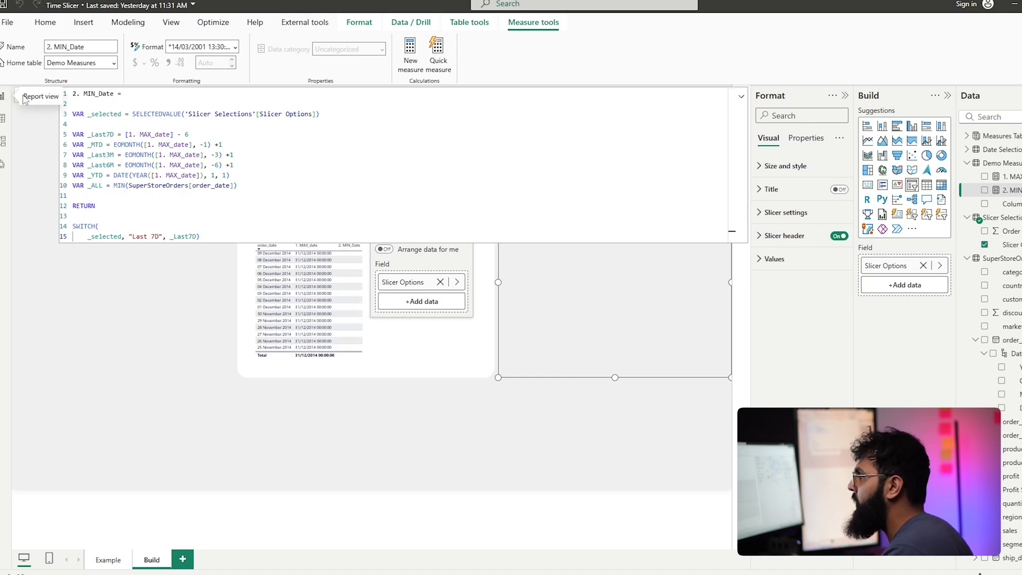
{"action": "left_click", "coordinate": [31, 81]}
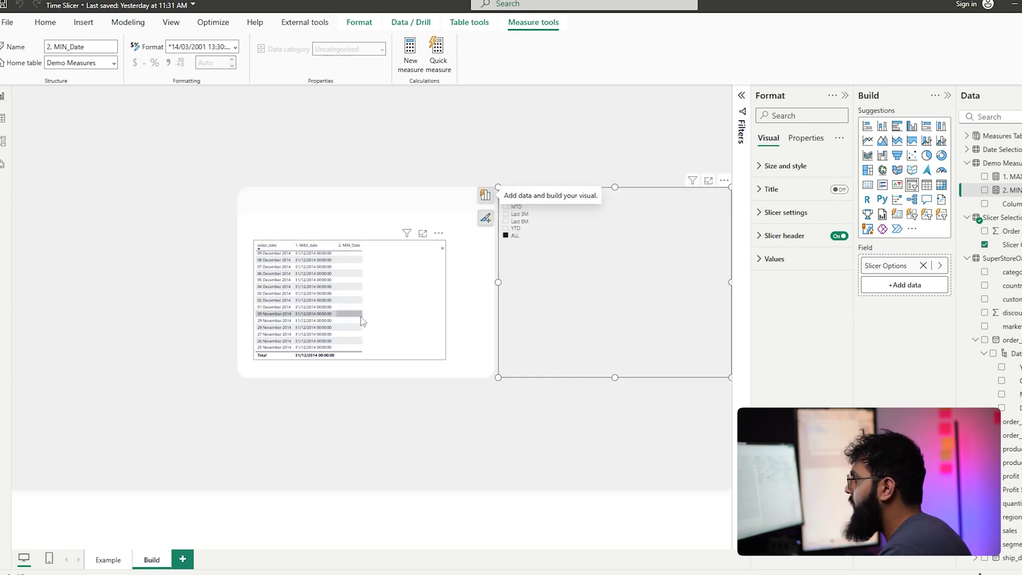
Step: Switch the period slicer from YTD to Last 7D, then reopen the 2. MIN_Date formula
{"action": "left_click", "coordinate": [514, 228]}
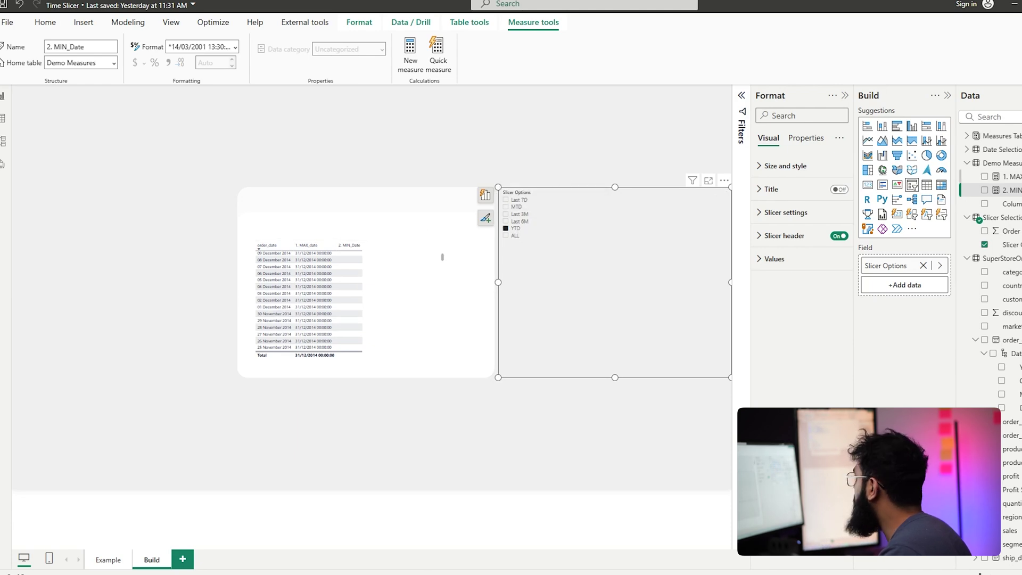
{"action": "left_click", "coordinate": [515, 200]}
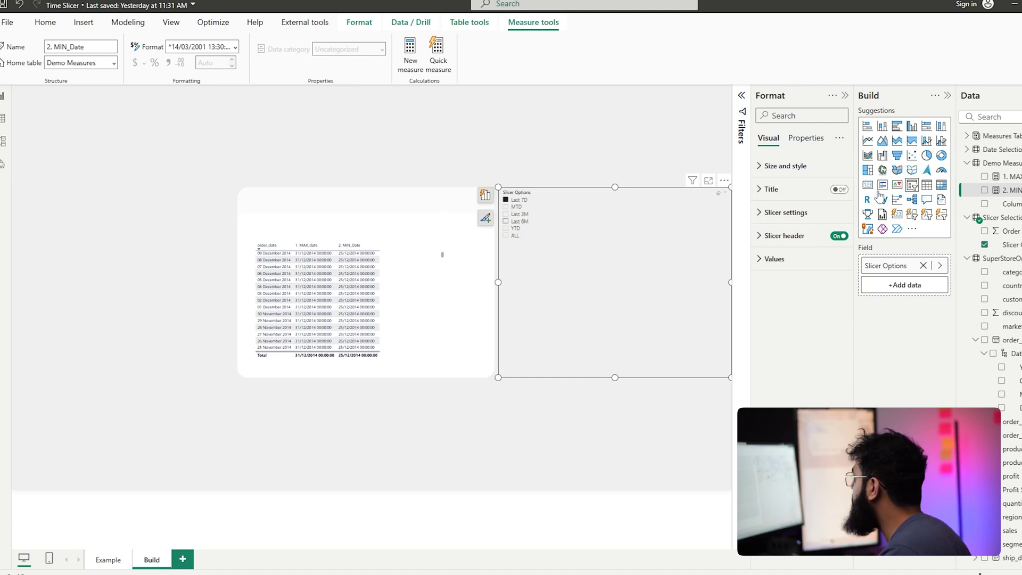
{"action": "left_click", "coordinate": [1013, 191]}
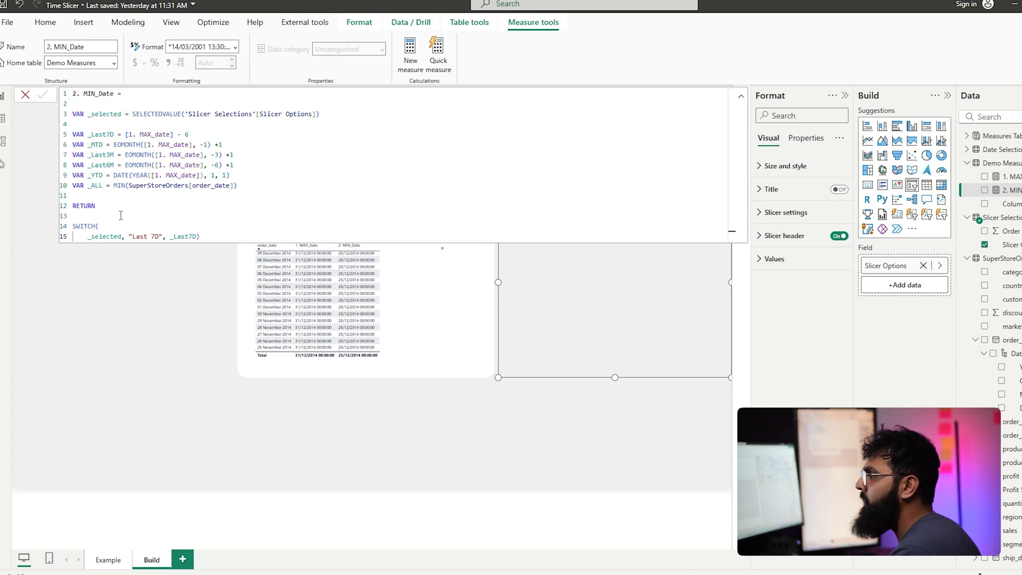
Step: Put each SWITCH case on its own line and add "MTD", _MTD through "All", _All
{"action": "left_click", "coordinate": [129, 238]}
{"action": "key", "text": "shift+Return"}
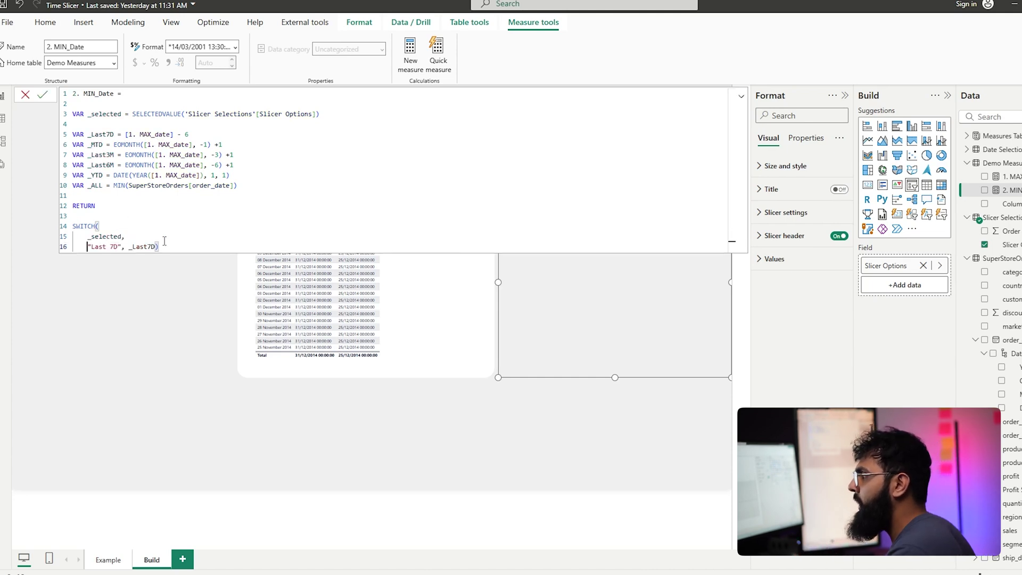
{"action": "left_click", "coordinate": [156, 246]}
{"action": "type", "text": ","}
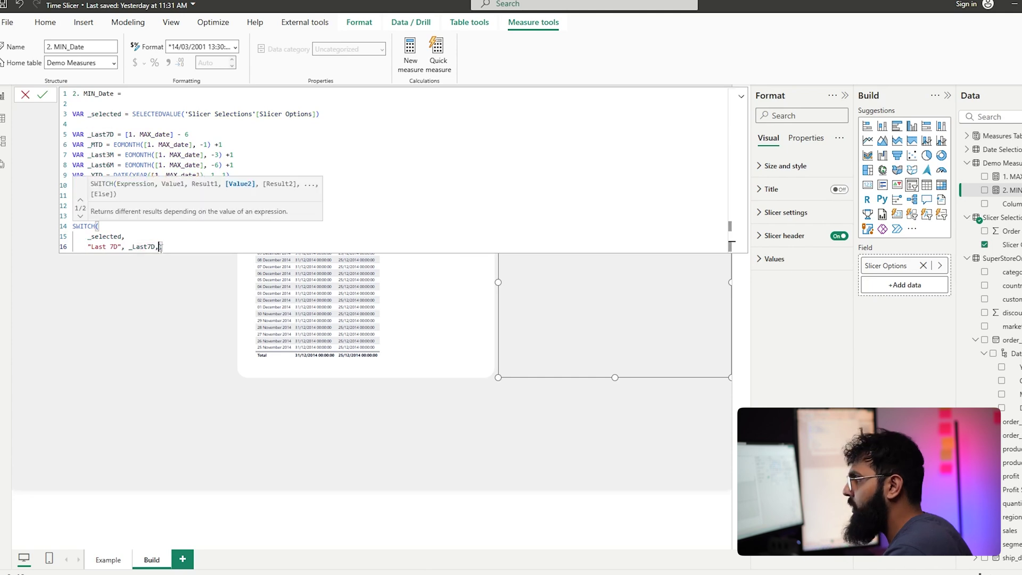
{"action": "key", "text": "shift+Return"}
{"action": "type", "text": "\"MTD\", "}
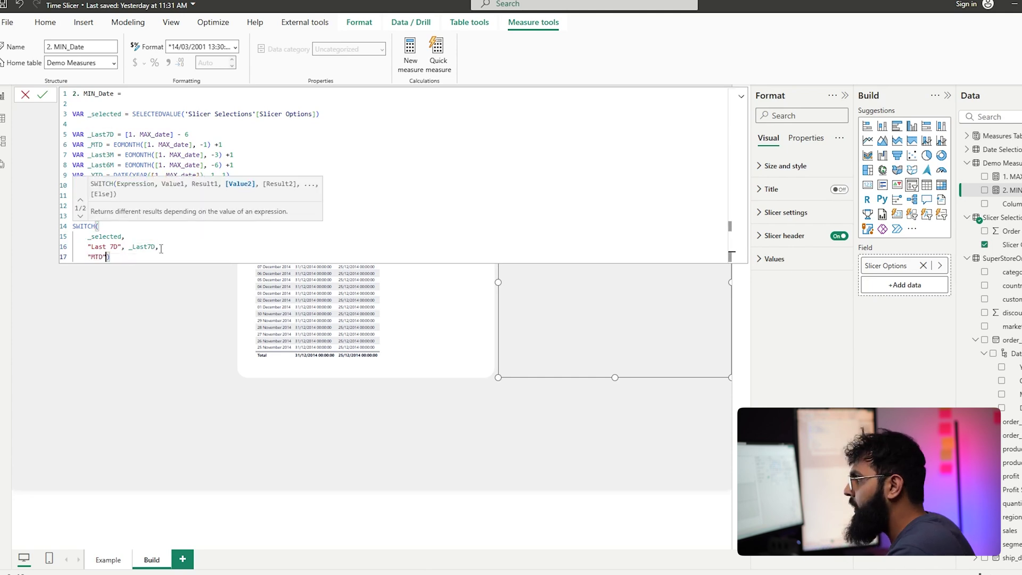
{"action": "type", "text": "_MTD"}
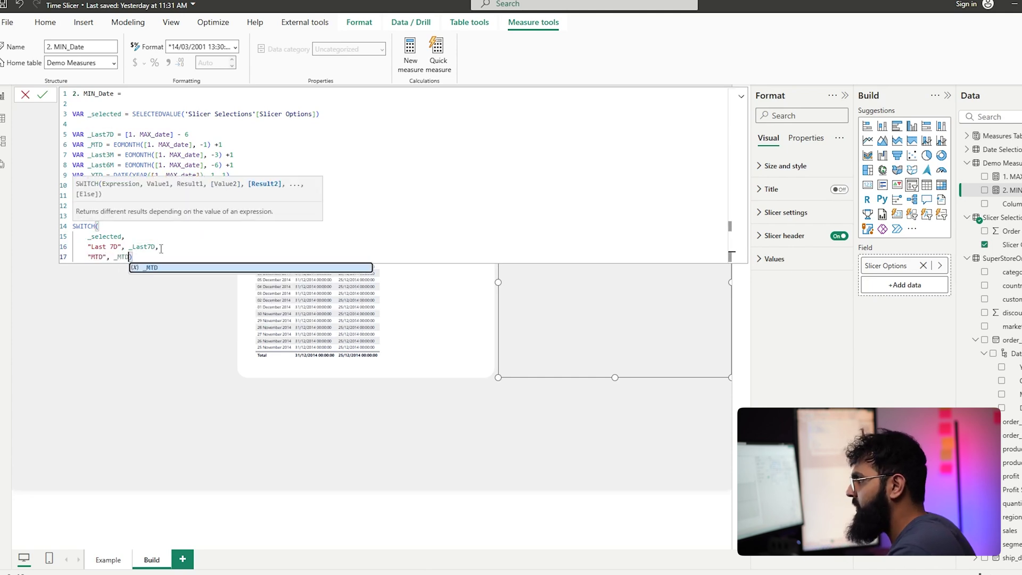
{"action": "type", "text": ","}
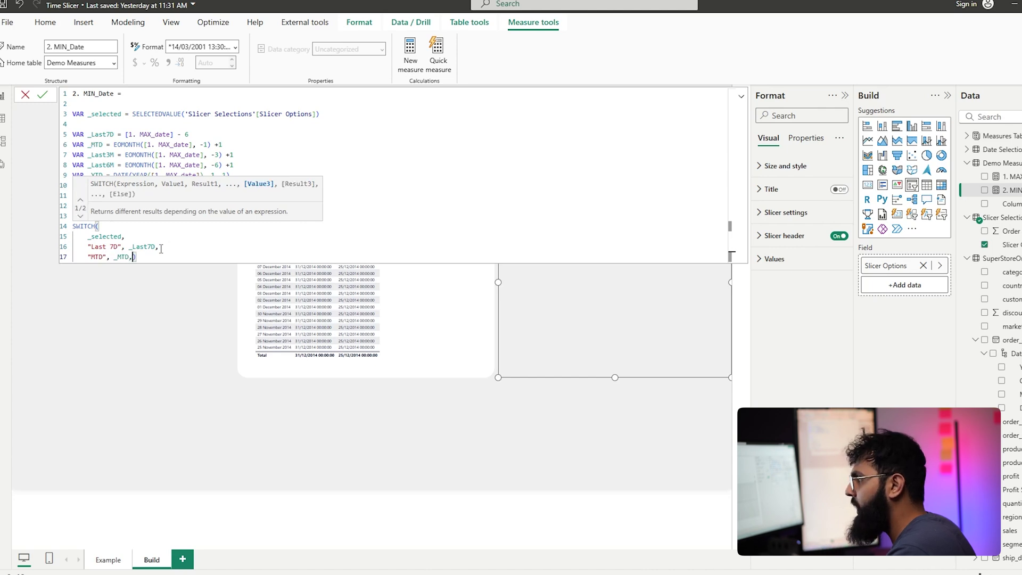
{"action": "key", "text": "shift+Return"}
{"action": "type", "text": "\""}
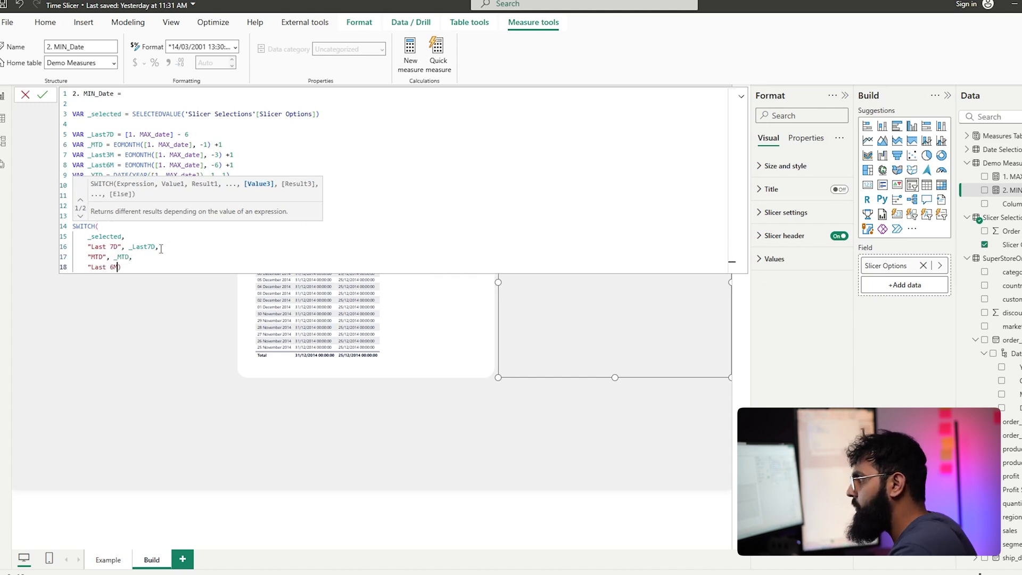
{"action": "type", "text": "Last 6M\", _Last6M,"}
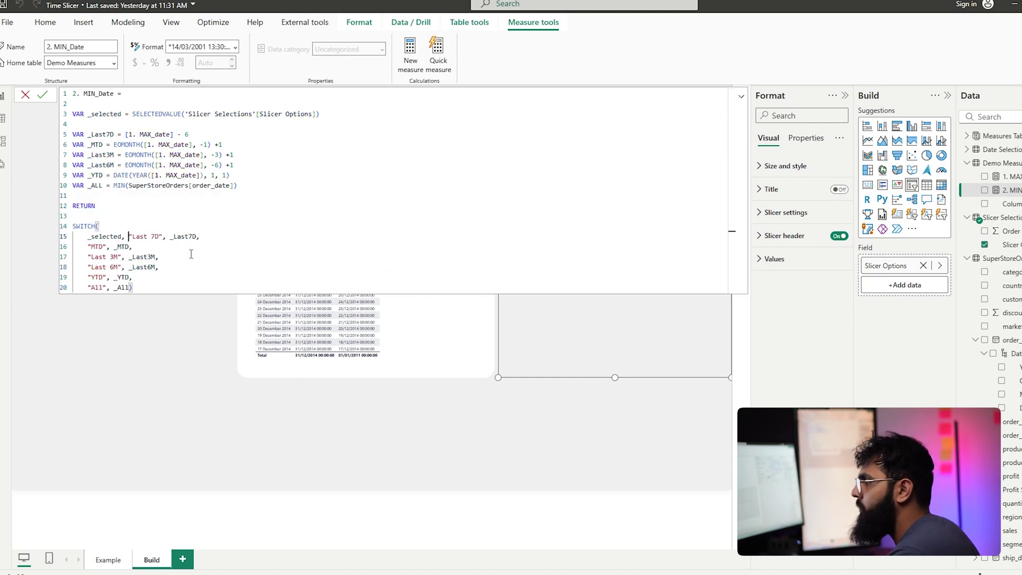
{"action": "key", "text": "shift+Return"}
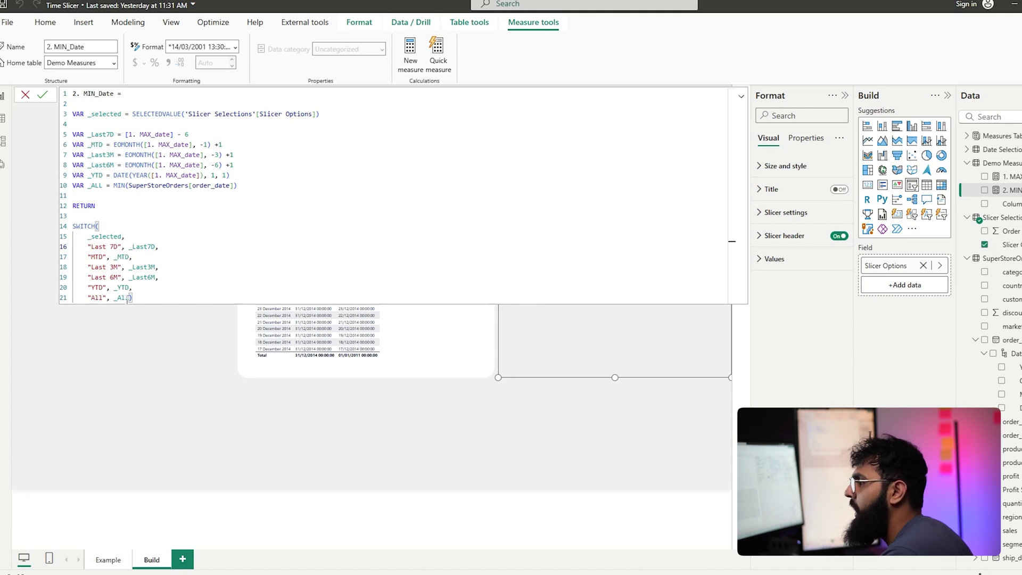
Step: Commit the MIN_Date measure, then test the slicer with YTD and then MTD
{"action": "left_click", "coordinate": [25, 95]}
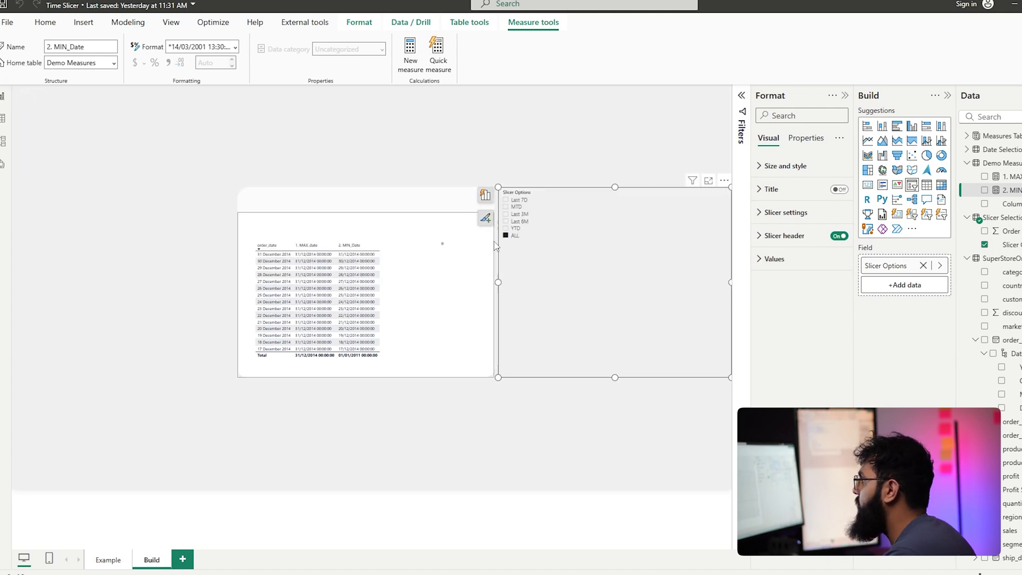
{"action": "left_click", "coordinate": [520, 229]}
{"action": "left_click", "coordinate": [521, 207]}
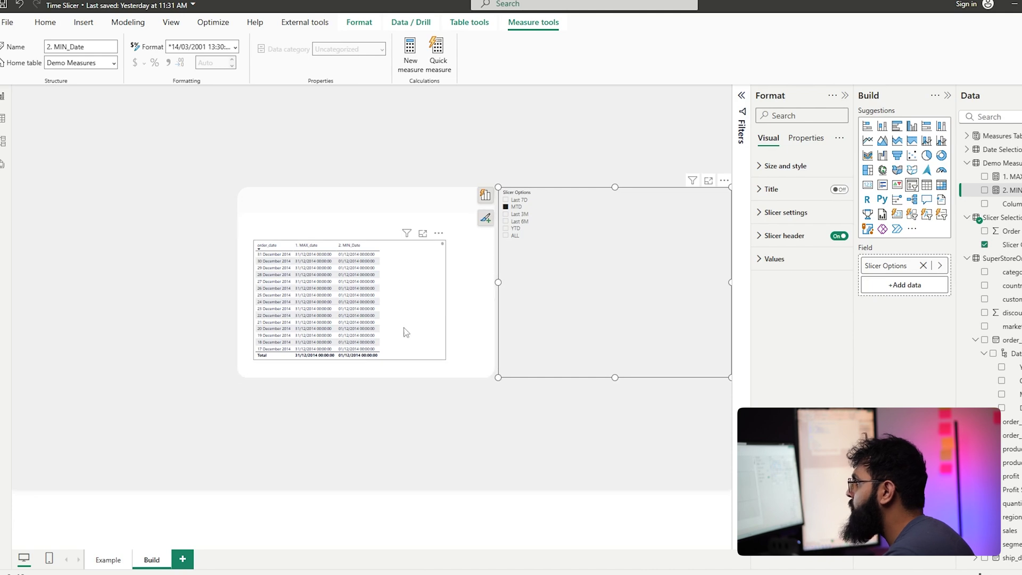
{"action": "left_click", "coordinate": [997, 165]}
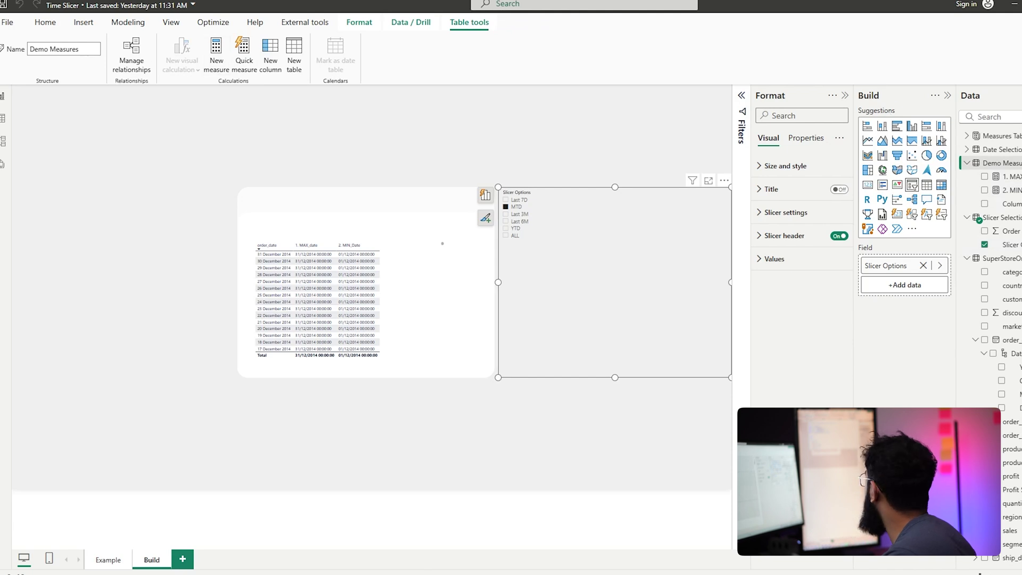
Step: Start a Dynamic Sales measure in Demo Measures: CALCULATE(SUM(SuperStoreOrders[sales]),
{"action": "key", "text": "alt+j"}
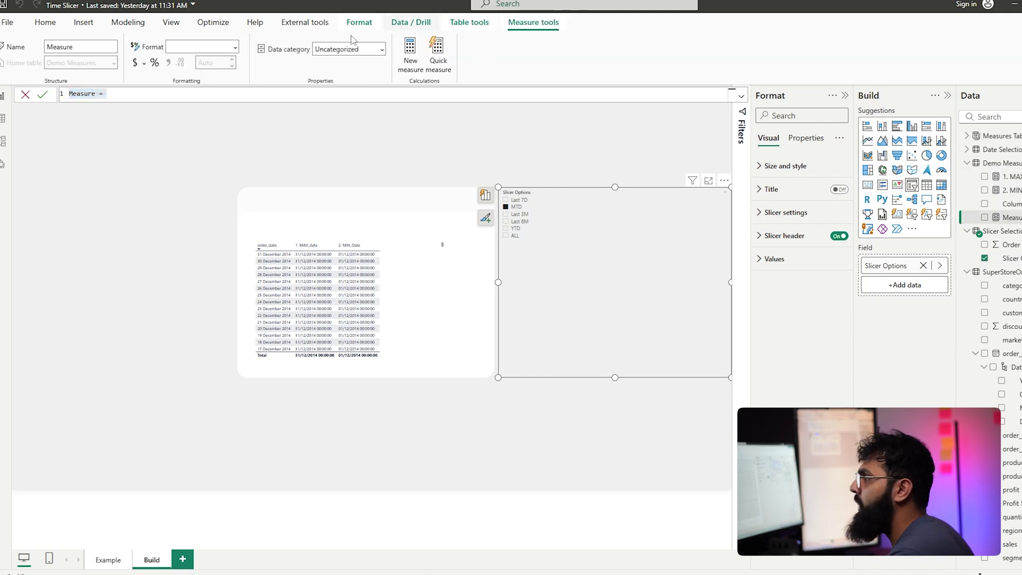
{"action": "type", "text": "Dynamic Sales"}
{"action": "key", "text": "End"}
{"action": "key", "text": "shift+Return"}
{"action": "key", "text": "shift+Return"}
{"action": "type", "text": "CA"}
{"action": "key", "text": "Tab"}
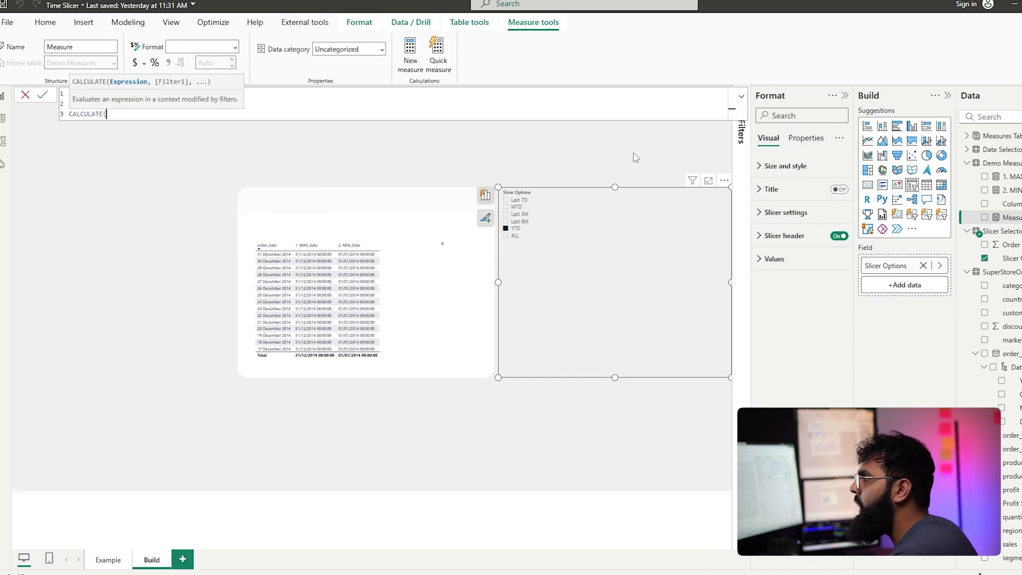
{"action": "key", "text": "shift+Return"}
{"action": "type", "text": "SUM(Sal"}
{"action": "key", "text": "Tab"}
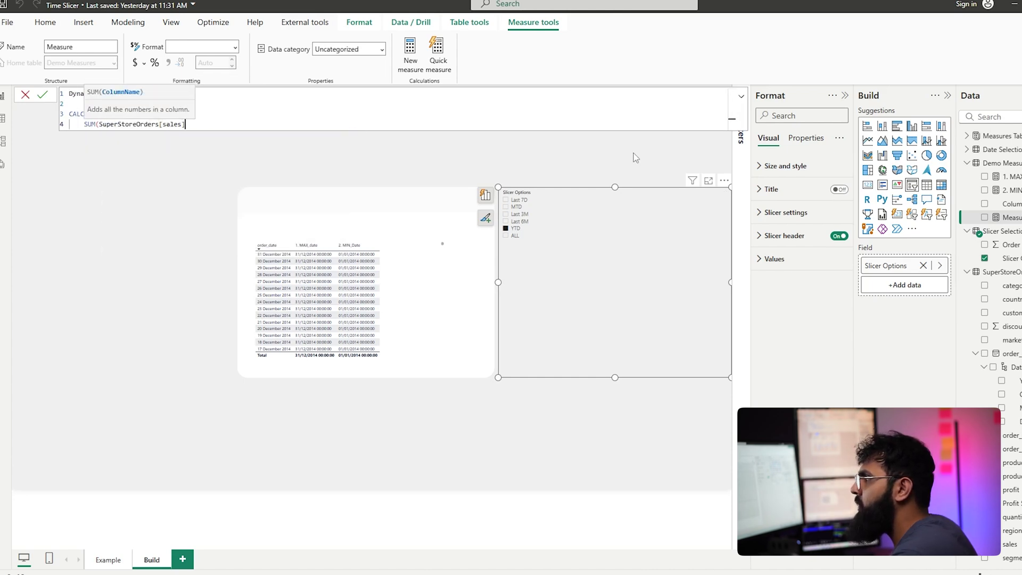
{"action": "type", "text": "),"}
Step: Add the filter KEEPFILTERS(DATESBETWEEN(SuperStoreOrders[order_date], ...)) to Dynamic Sales
{"action": "key", "text": "shift+Return"}
{"action": "type", "text": "KEEp"}
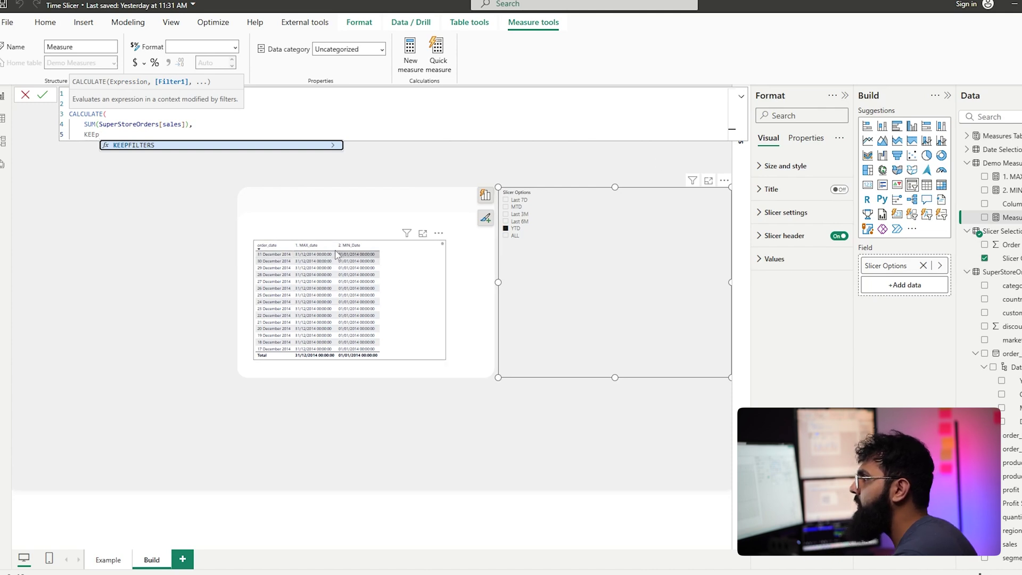
{"action": "key", "text": "Tab"}
{"action": "key", "text": "shift+Return"}
{"action": "type", "text": "DATES"}
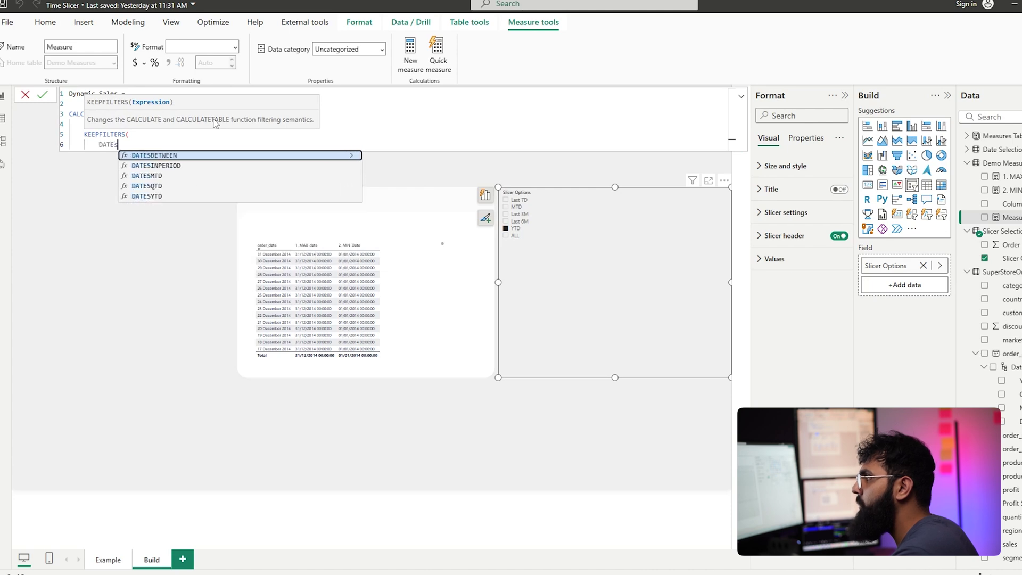
{"action": "key", "text": "Tab"}
{"action": "type", "text": "Orders[order_d"}
{"action": "key", "text": "Tab"}
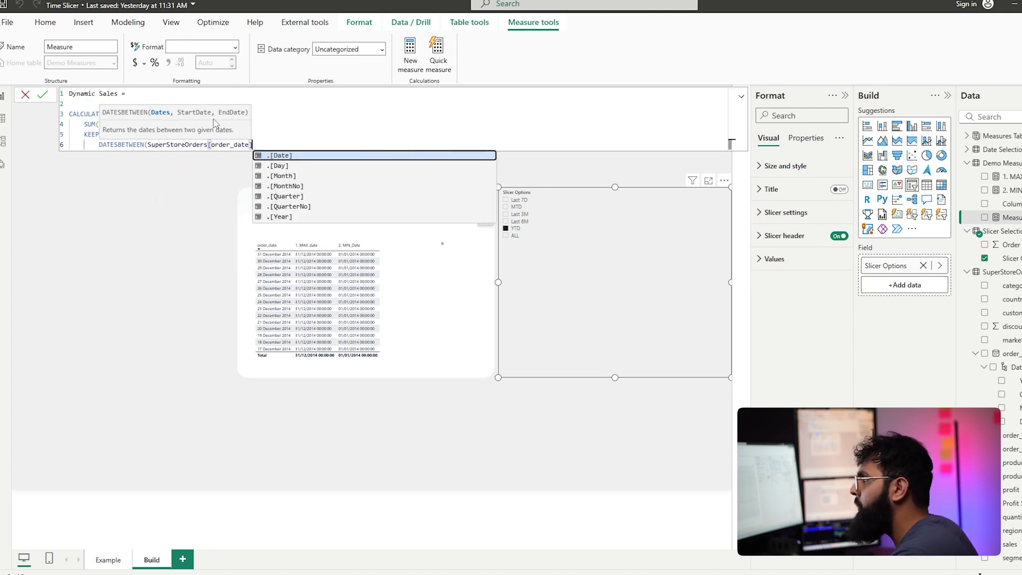
{"action": "type", "text": ","}
Step: Use [2. MIN_Date] and [1. MAX_date] as the date bounds and commit Dynamic Sales
{"action": "key", "text": "Return"}
{"action": "type", "text": "MIN_"}
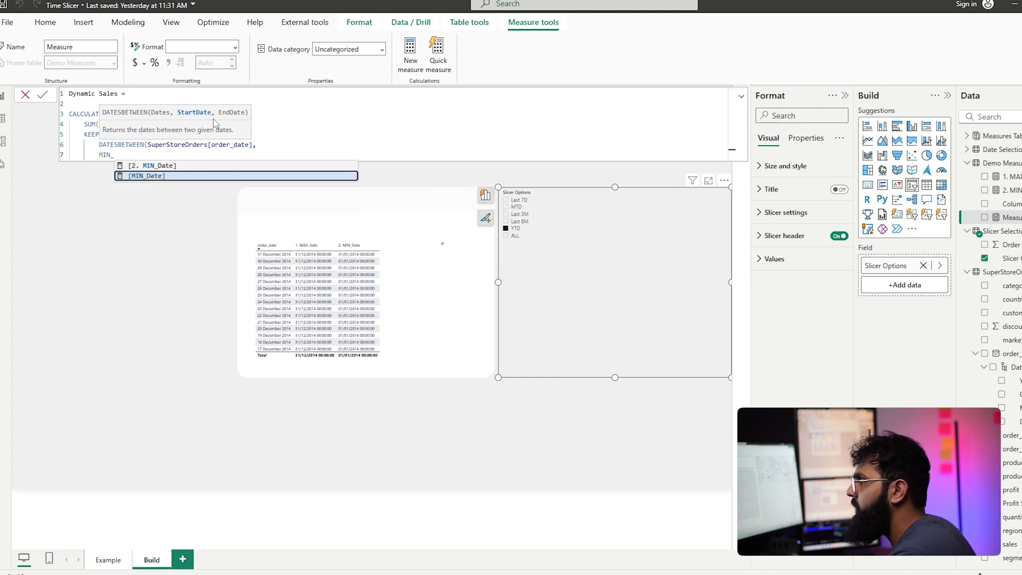
{"action": "key", "text": "Tab"}
{"action": "type", "text": ", Max"}
{"action": "key", "text": "Up"}
{"action": "key", "text": "Up"}
{"action": "key", "text": "Tab"}
{"action": "type", "text": "))"}
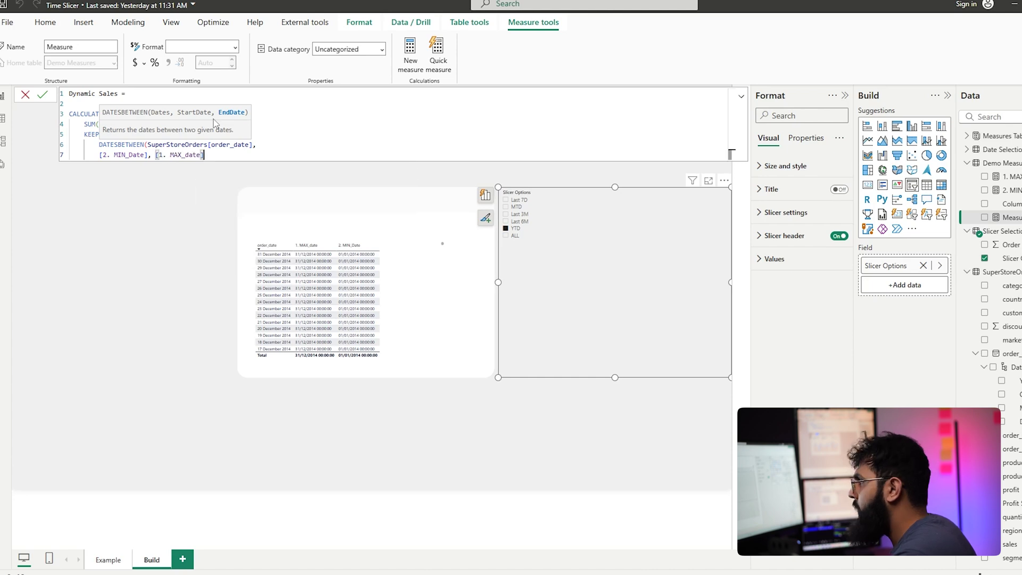
{"action": "key", "text": "Return"}
{"action": "left_click", "coordinate": [401, 273]}
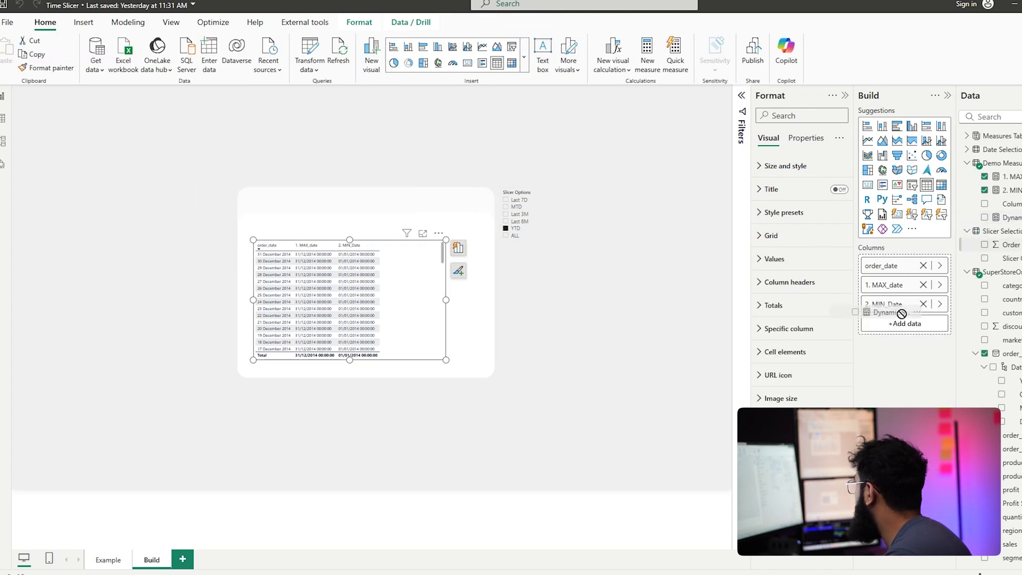
Step: Add Dynamic Sales to the test table, check it under Last 7D and Last 6M, then delete the table
{"action": "left_click_drag", "start_coordinate": [899, 329], "coordinate": [900, 326]}
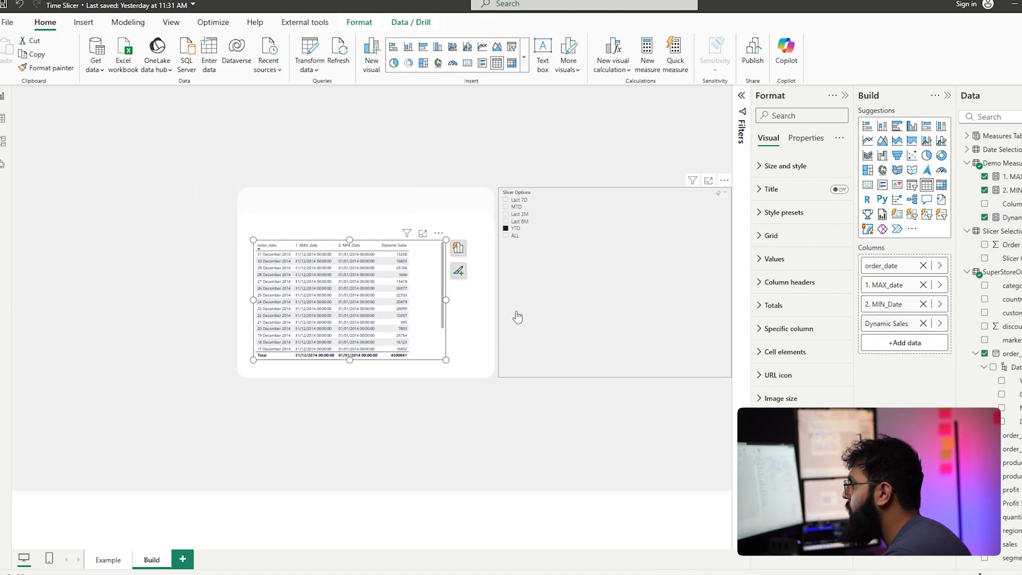
{"action": "left_click", "coordinate": [521, 200]}
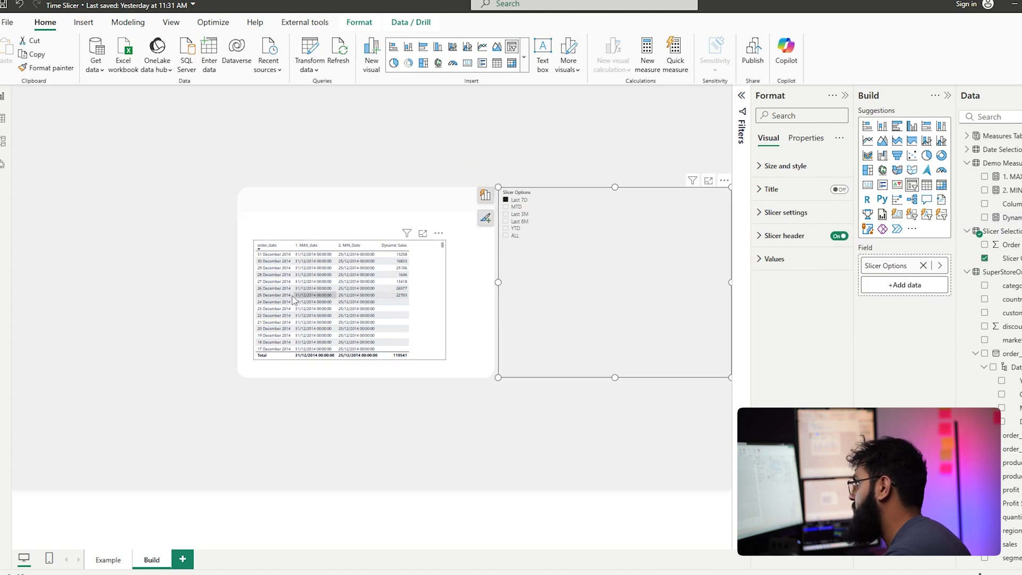
{"action": "left_click", "coordinate": [401, 261]}
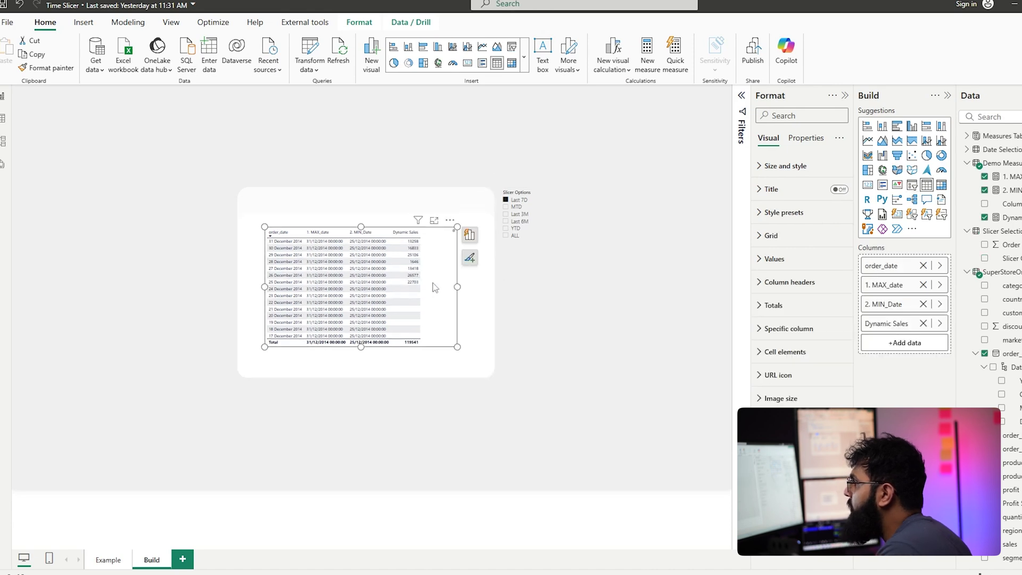
{"action": "left_click", "coordinate": [507, 236]}
{"action": "left_click", "coordinate": [506, 221]}
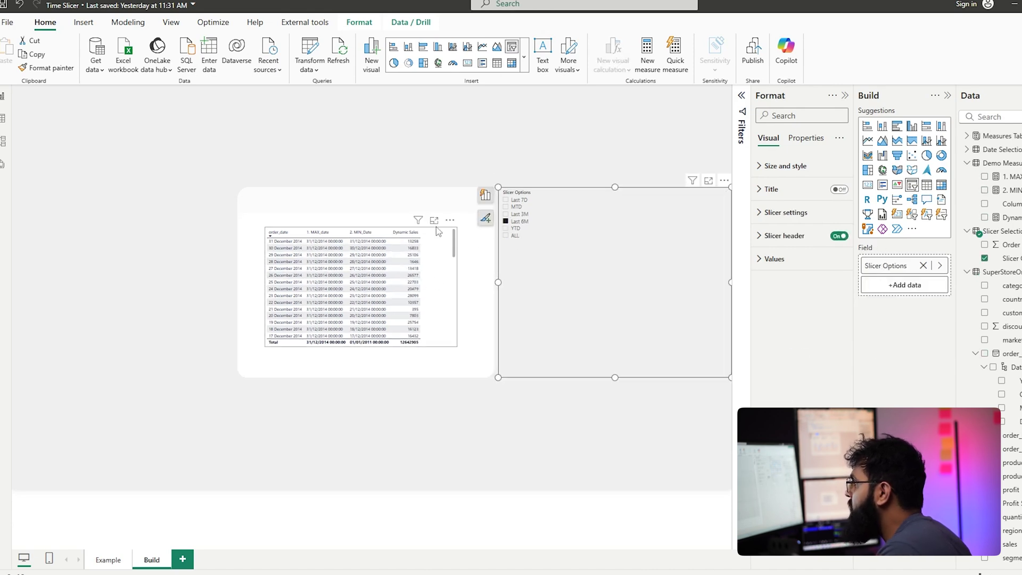
{"action": "left_click", "coordinate": [436, 285]}
{"action": "key", "text": "Delete"}
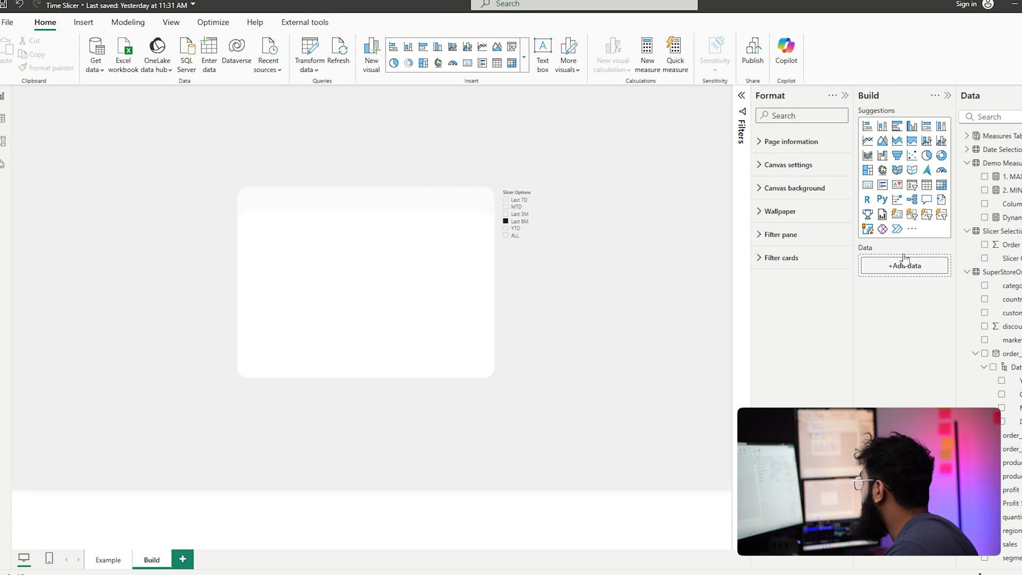
Step: Build a column chart of Dynamic Sales by order_date month, sized to fill the white card
{"action": "left_click", "coordinate": [927, 140]}
{"action": "left_click_drag", "start_coordinate": [153, 216], "coordinate": [361, 310]}
{"action": "left_click", "coordinate": [984, 217]}
{"action": "left_click_drag", "start_coordinate": [367, 256], "coordinate": [372, 283]}
{"action": "left_click_drag", "start_coordinate": [1012, 408], "coordinate": [900, 265]}
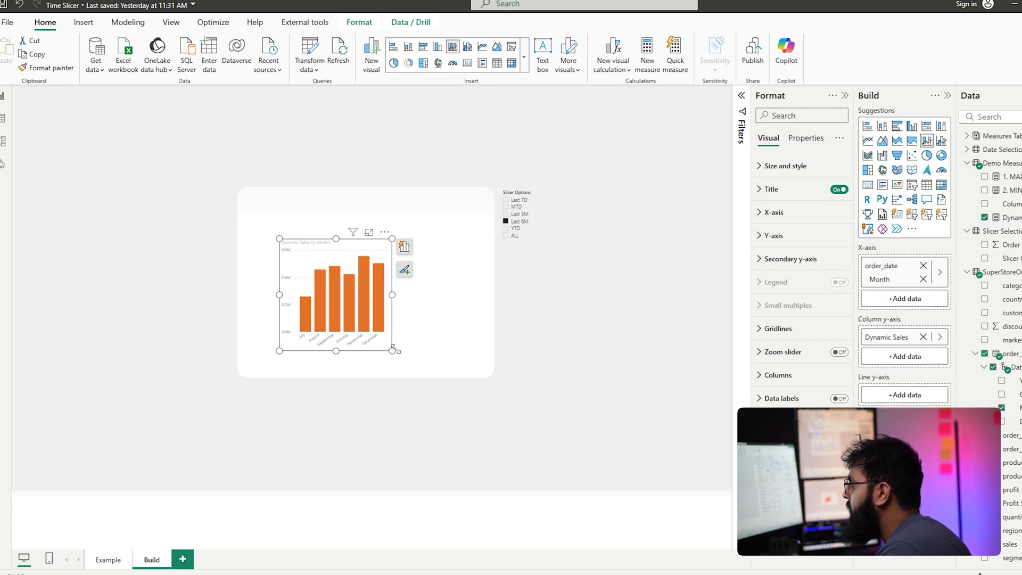
{"action": "left_click_drag", "start_coordinate": [394, 350], "coordinate": [506, 373]}
{"action": "left_click_drag", "start_coordinate": [407, 308], "coordinate": [393, 286]}
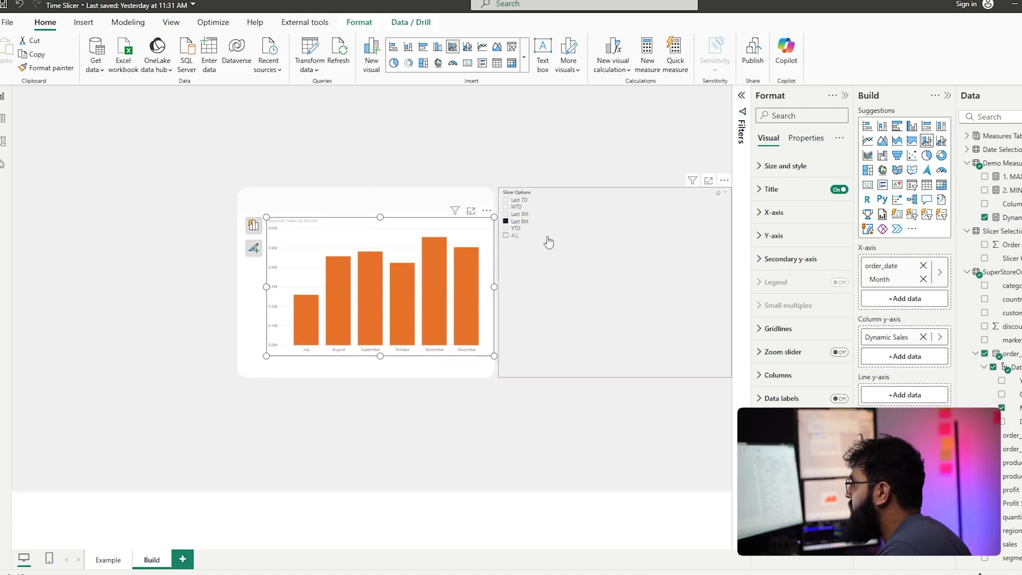
Step: Test the chart with ALL and Last 6M, undo back to all months, and add a blank visual
{"action": "left_click", "coordinate": [506, 235]}
{"action": "left_click_drag", "start_coordinate": [414, 231], "coordinate": [391, 231]}
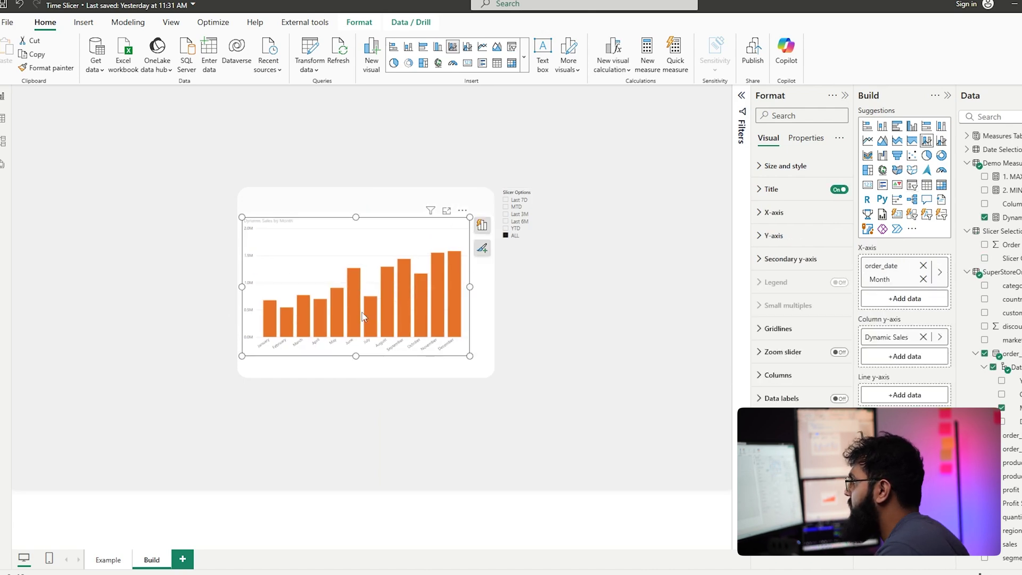
{"action": "left_click", "coordinate": [514, 234]}
{"action": "left_click", "coordinate": [513, 222]}
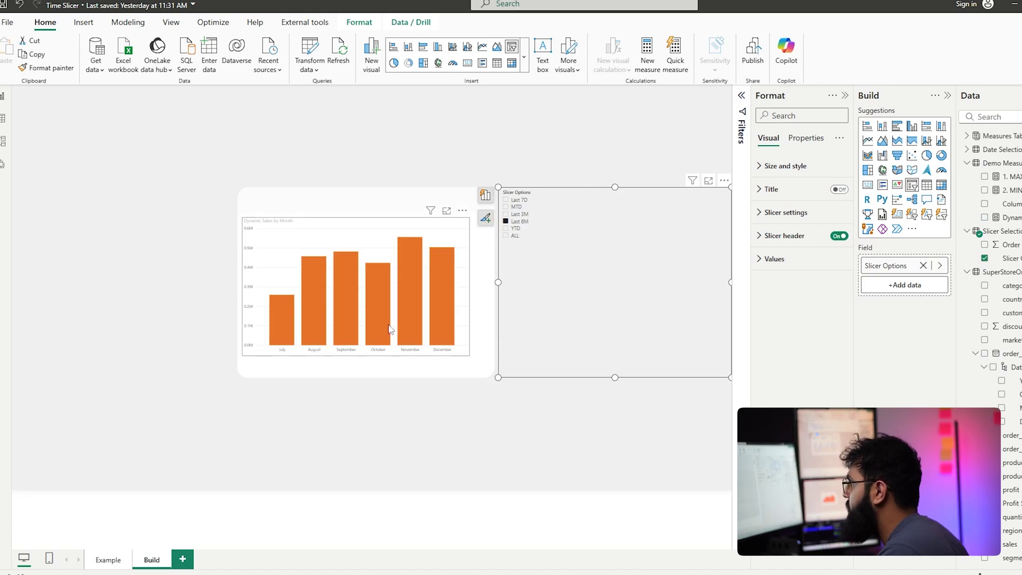
{"action": "key", "text": "ctrl+z"}
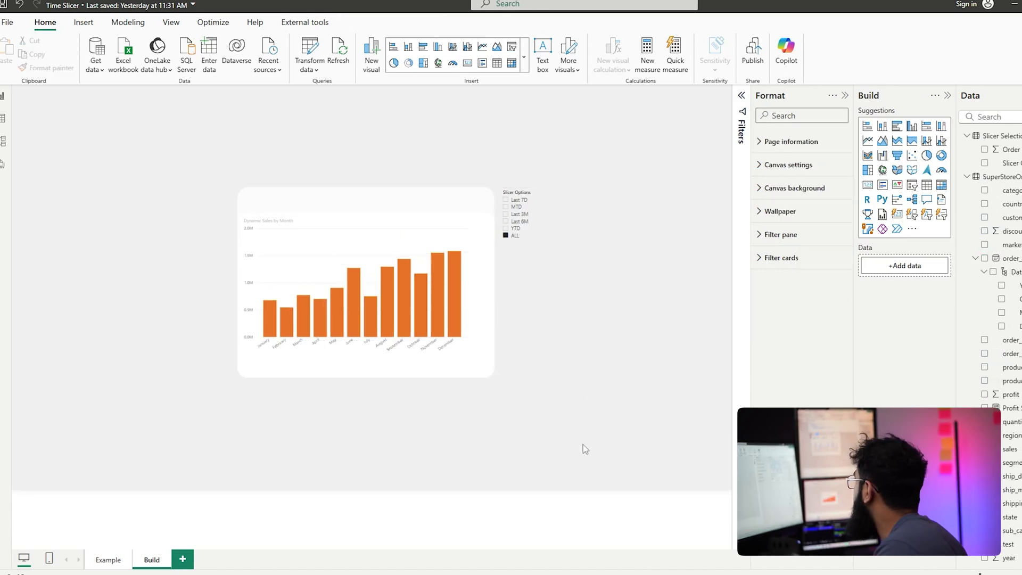
{"action": "left_click", "coordinate": [897, 211]}
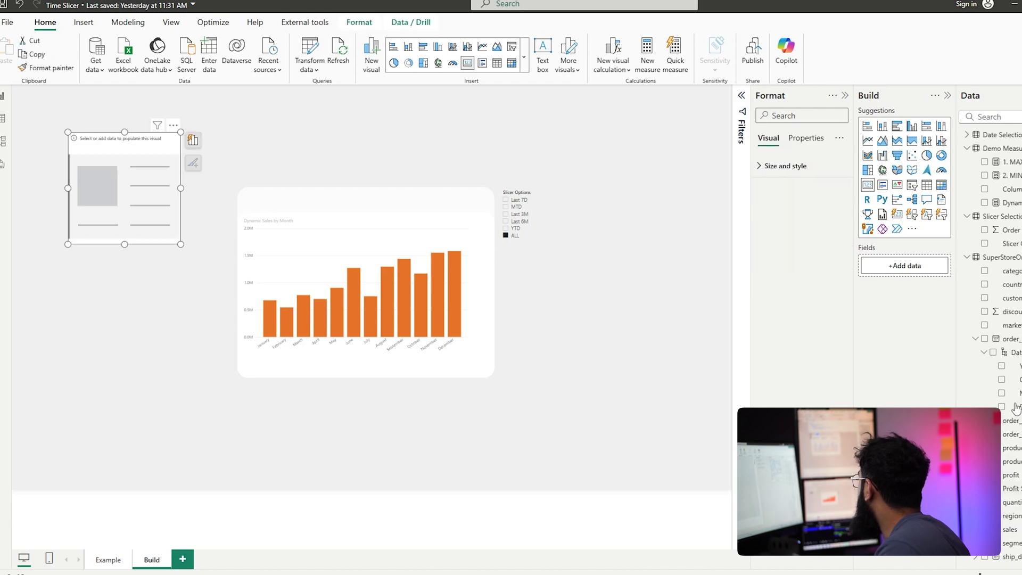
Step: Make the new visual a Dynamic Sales card beside the chart, discarding stray formula edits
{"action": "left_click", "coordinate": [984, 217]}
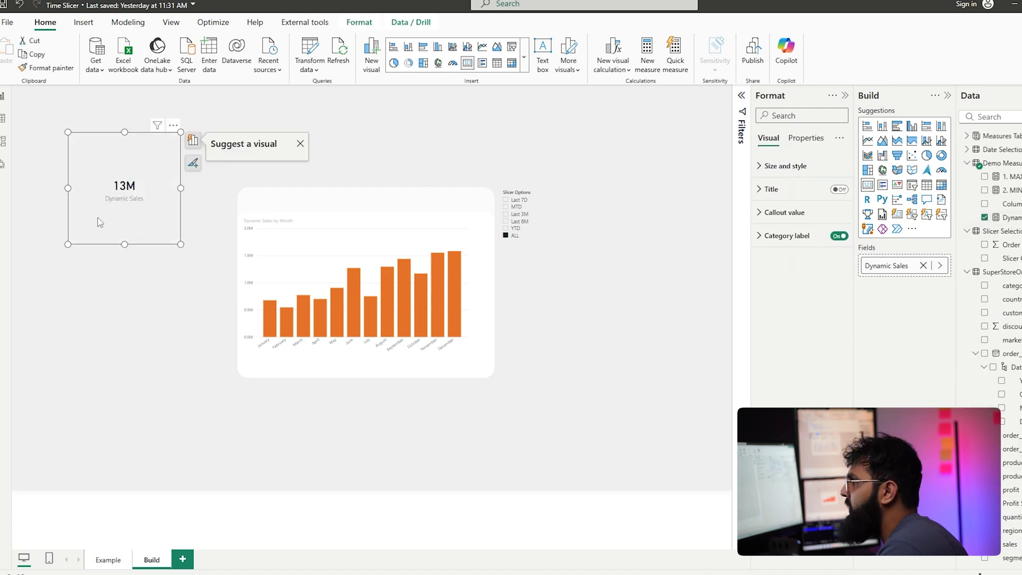
{"action": "left_click_drag", "start_coordinate": [101, 195], "coordinate": [144, 174]}
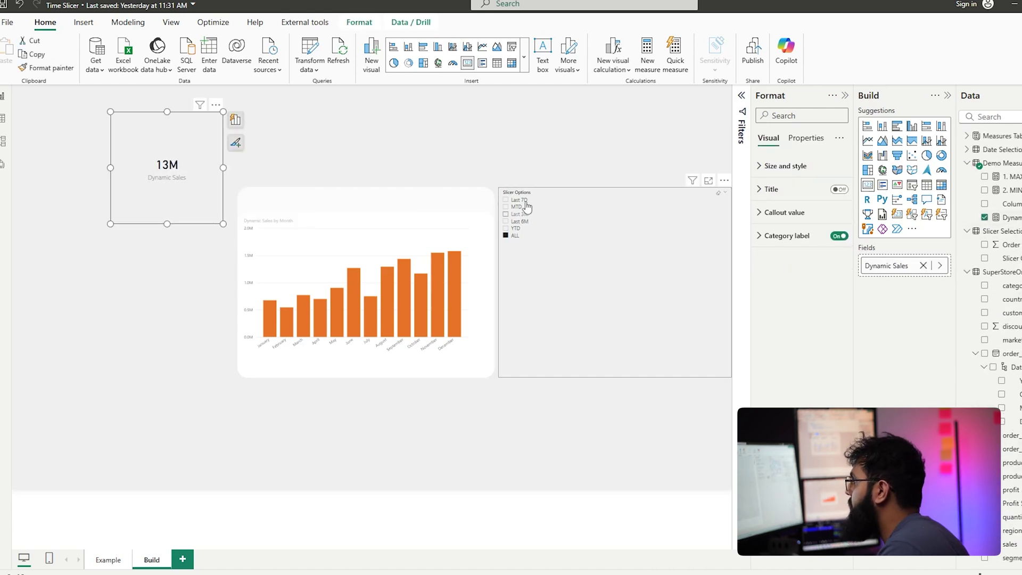
{"action": "left_click", "coordinate": [1009, 217]}
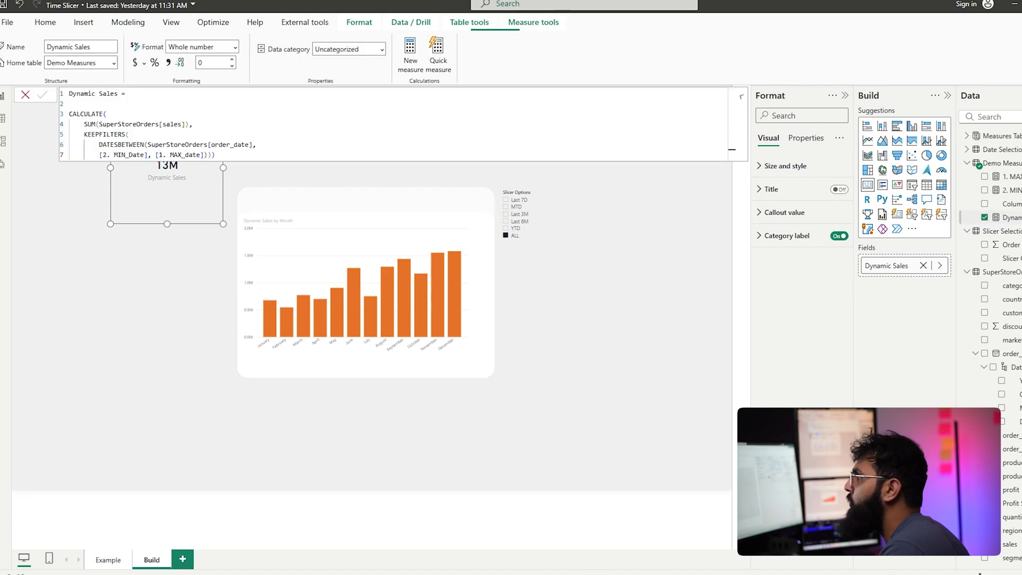
{"action": "left_click_drag", "start_coordinate": [183, 124], "coordinate": [167, 124]}
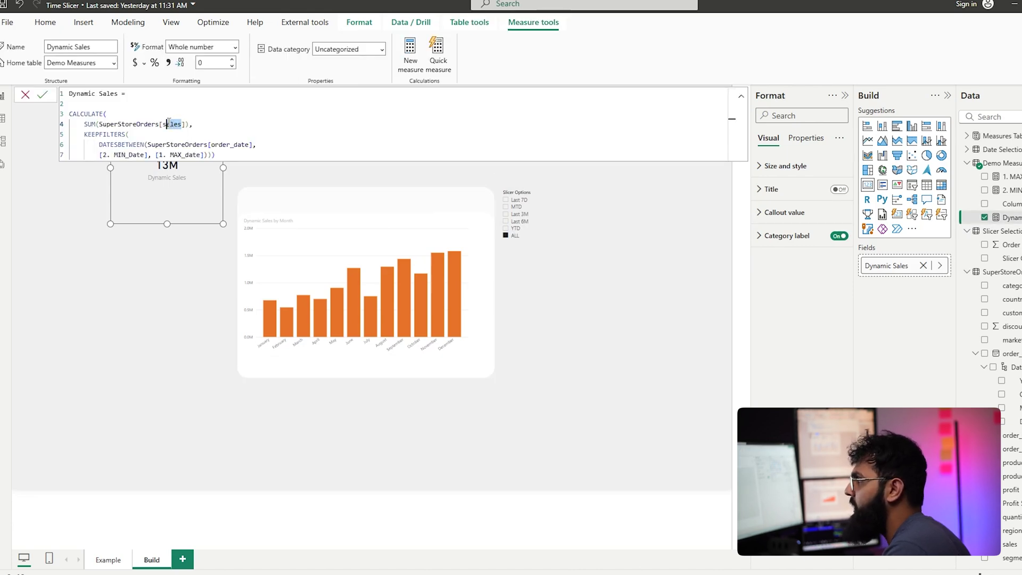
{"action": "type", "text": "a"}
{"action": "key", "text": "ctrl+z"}
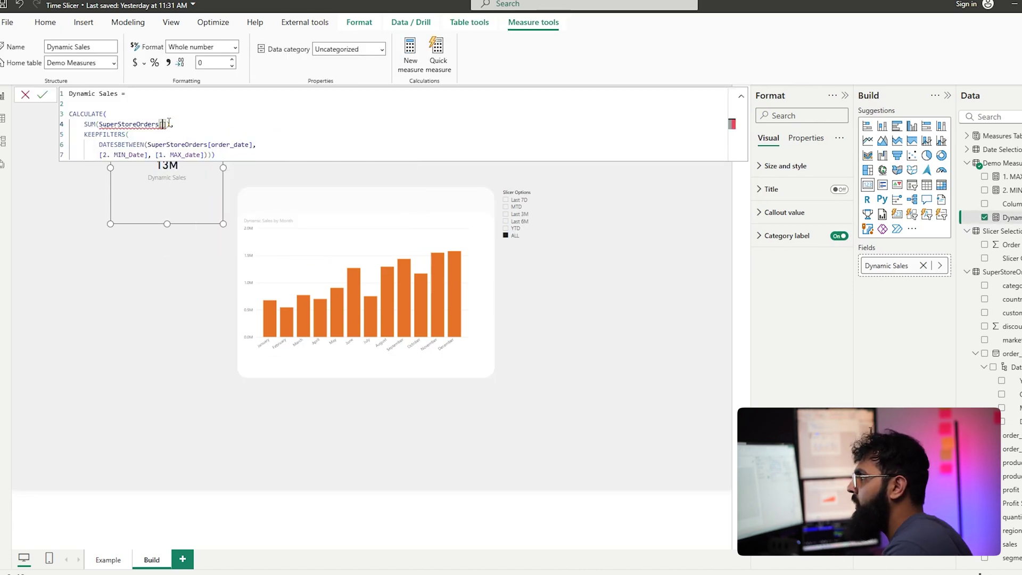
{"action": "left_click", "coordinate": [24, 95]}
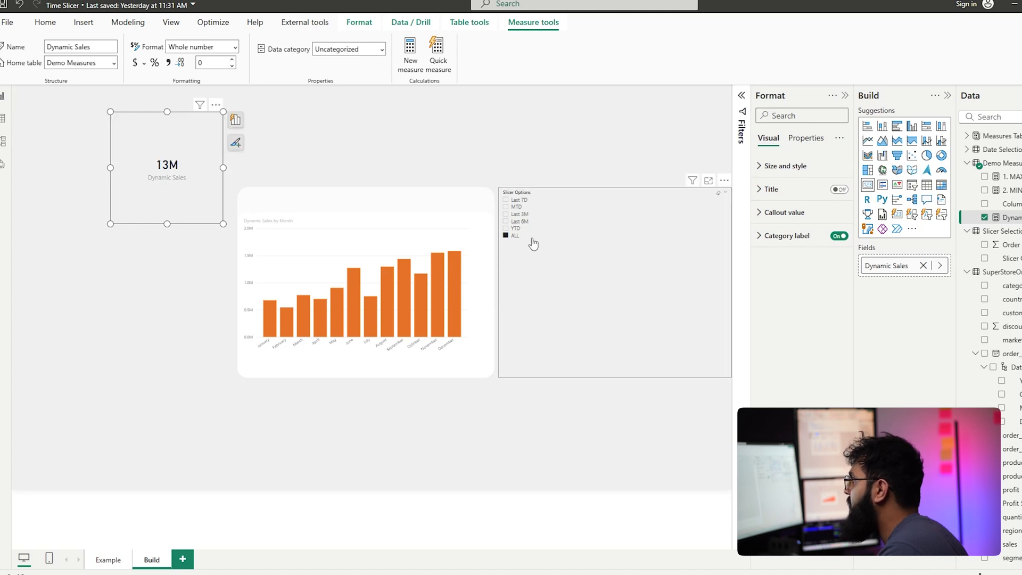
Step: Test the slicer with YTD, MTD, Last 3M and YTD again, then reopen Dynamic Sales
{"action": "left_click", "coordinate": [514, 230]}
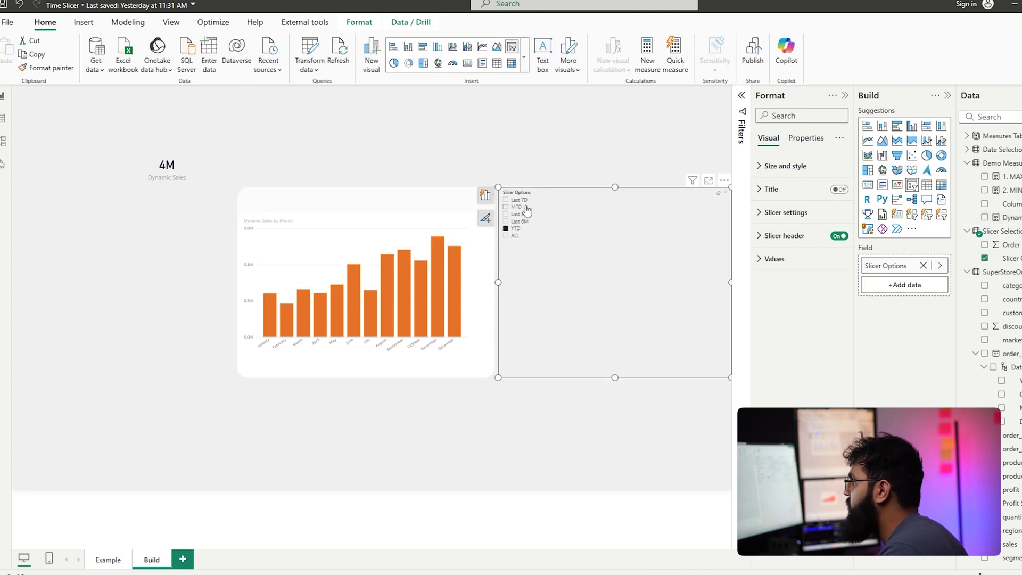
{"action": "left_click", "coordinate": [519, 206]}
{"action": "left_click", "coordinate": [520, 214]}
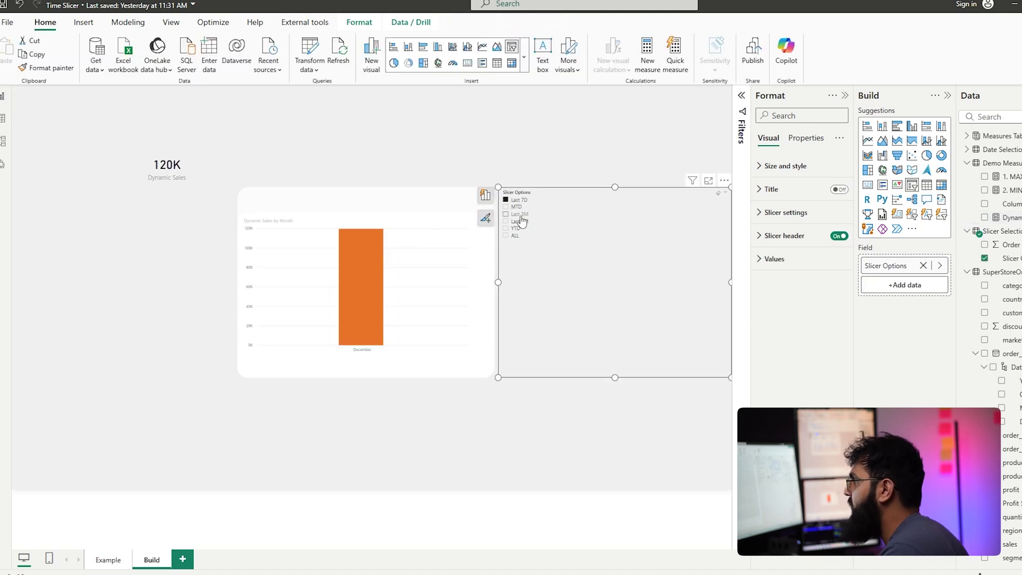
{"action": "left_click", "coordinate": [515, 228]}
{"action": "left_click", "coordinate": [1011, 217]}
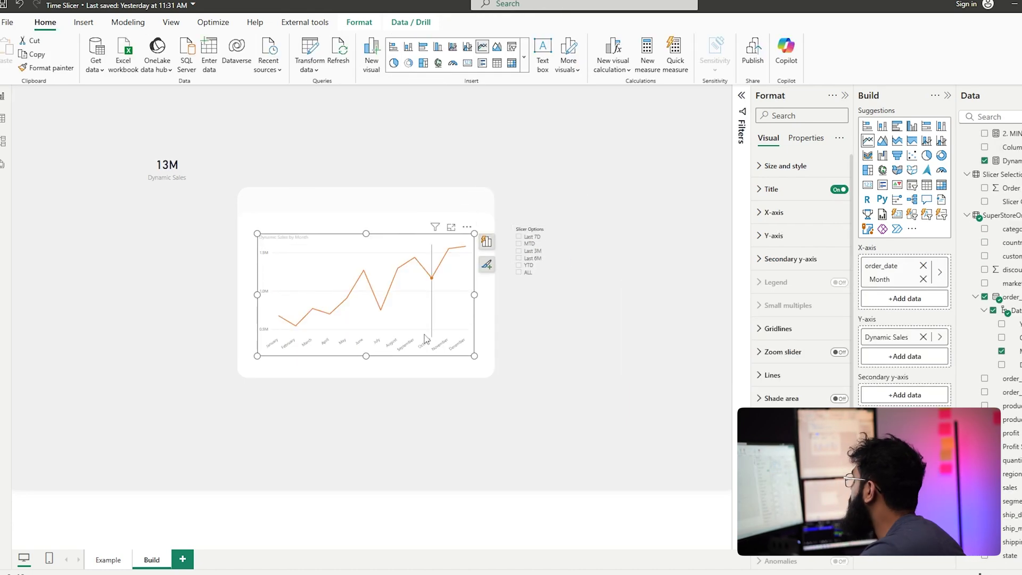
Step: Switch the chart back to clustered columns and review the SUM of sales line in Dynamic Sales
{"action": "left_click", "coordinate": [882, 126]}
{"action": "left_click", "coordinate": [518, 243]}
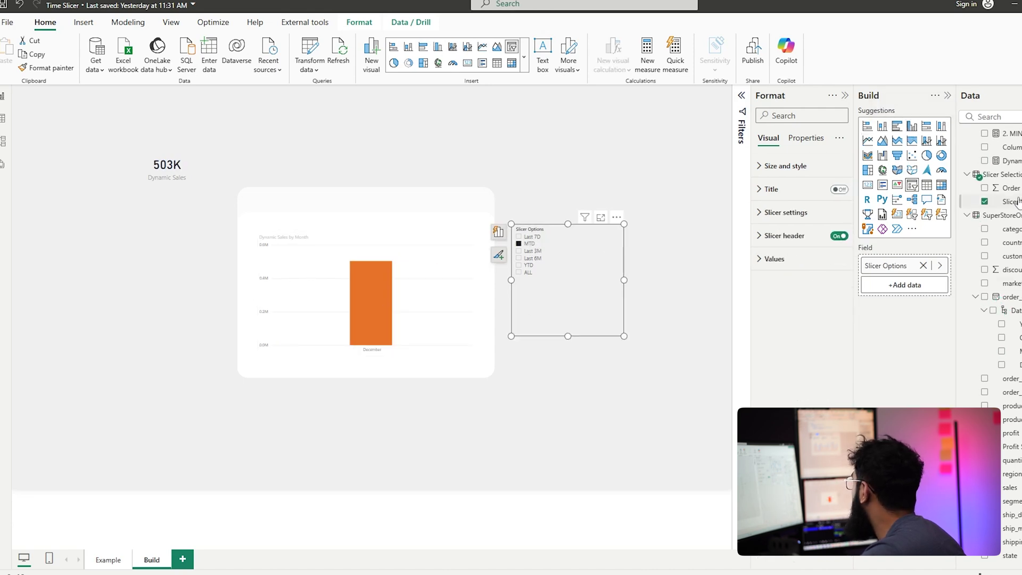
{"action": "left_click", "coordinate": [1010, 161]}
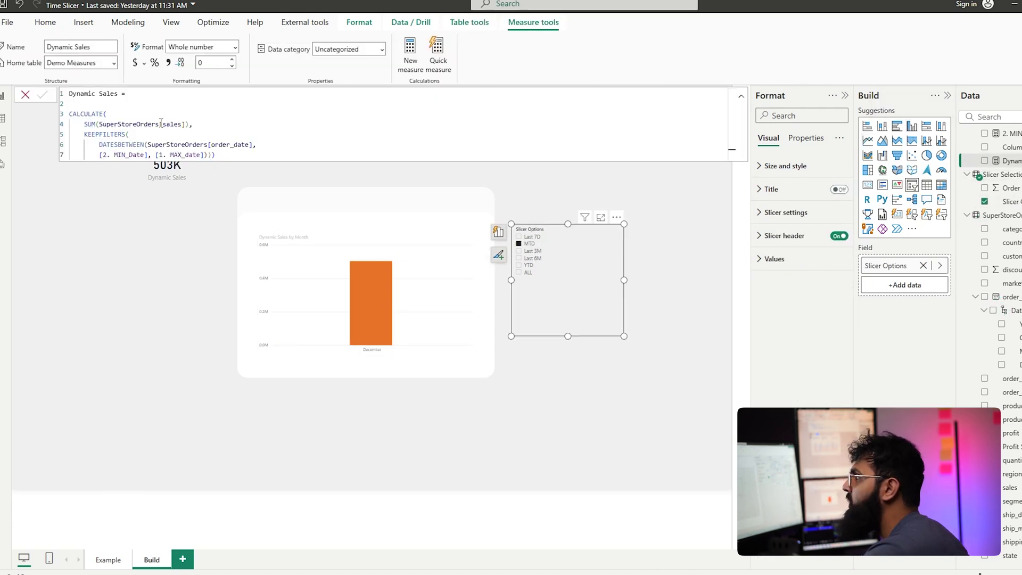
{"action": "left_click_drag", "start_coordinate": [195, 124], "coordinate": [82, 124]}
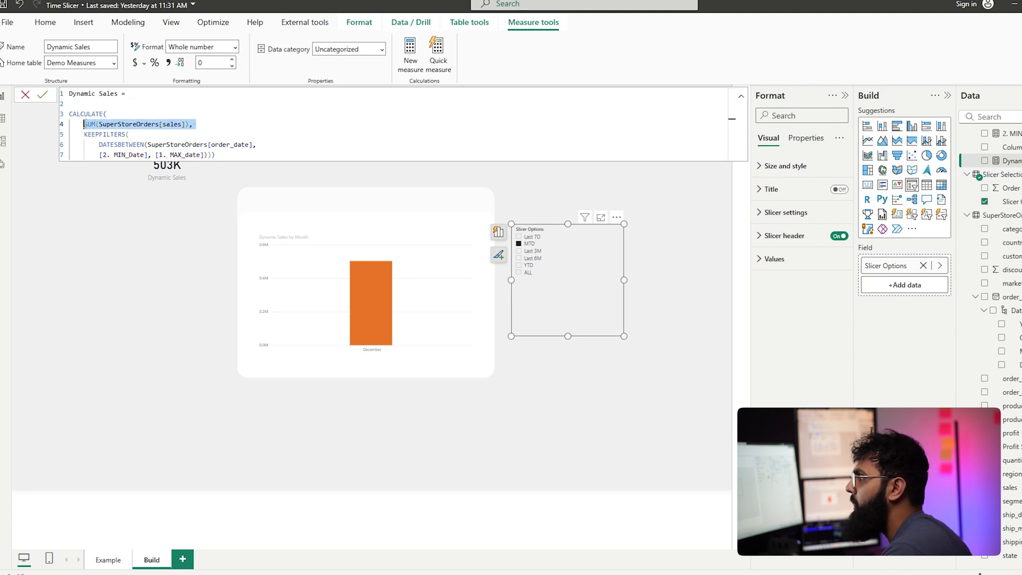
{"action": "left_click", "coordinate": [84, 124]}
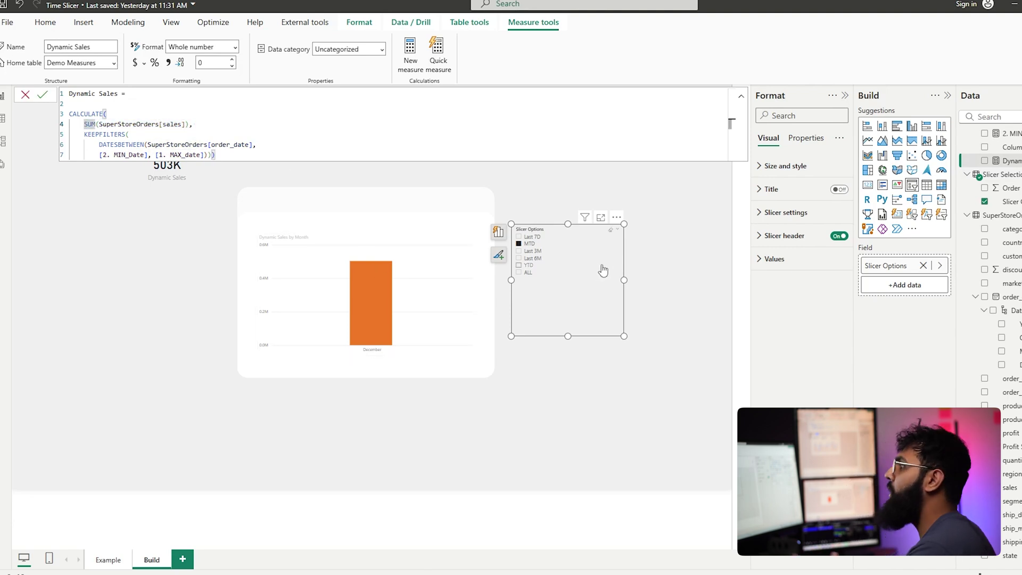
Step: Filter the report to YTD so Dynamic Sales shows 4M, and change the slicer to buttons
{"action": "left_click", "coordinate": [535, 265]}
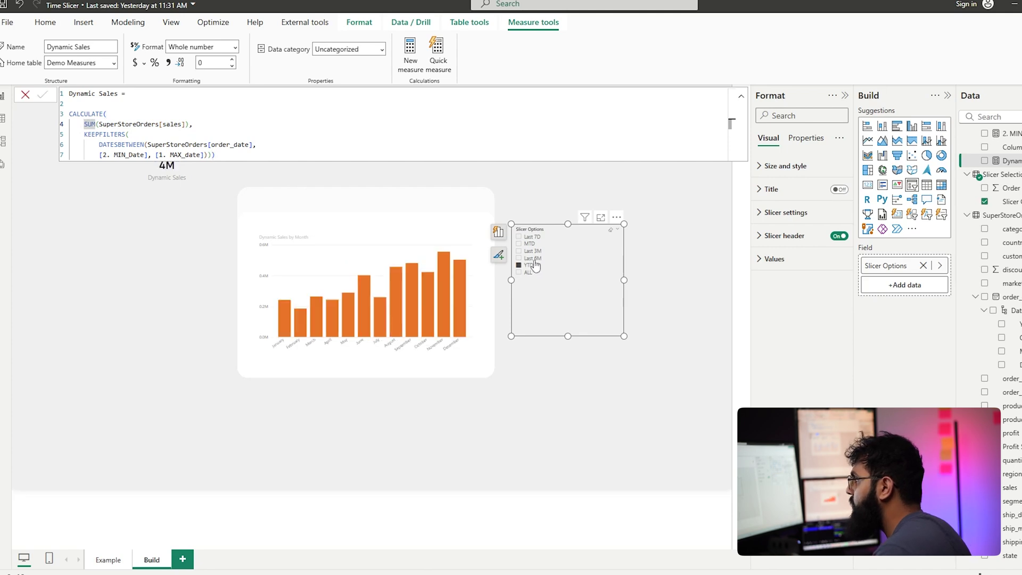
{"action": "left_click", "coordinate": [565, 327]}
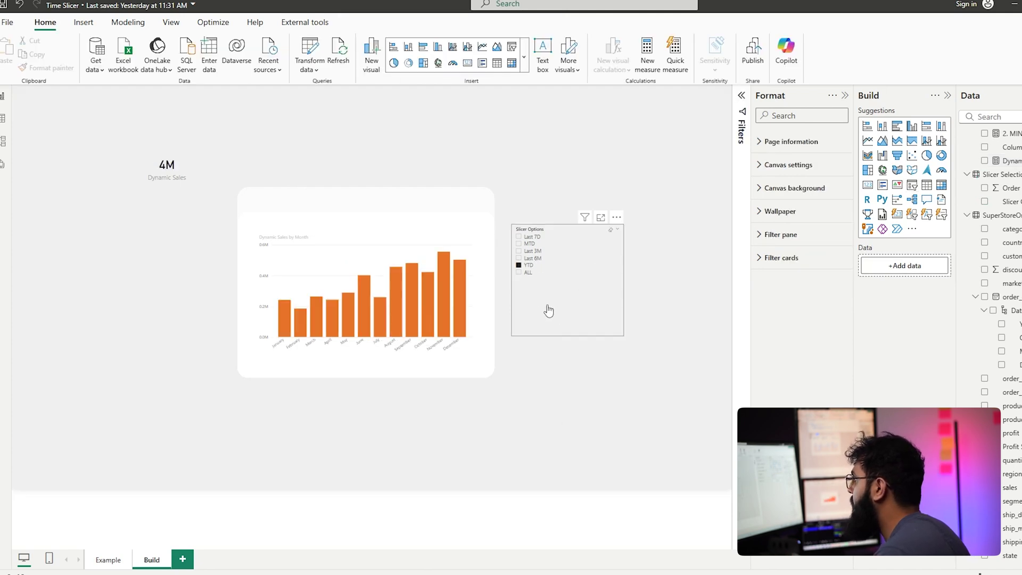
{"action": "left_click", "coordinate": [912, 214]}
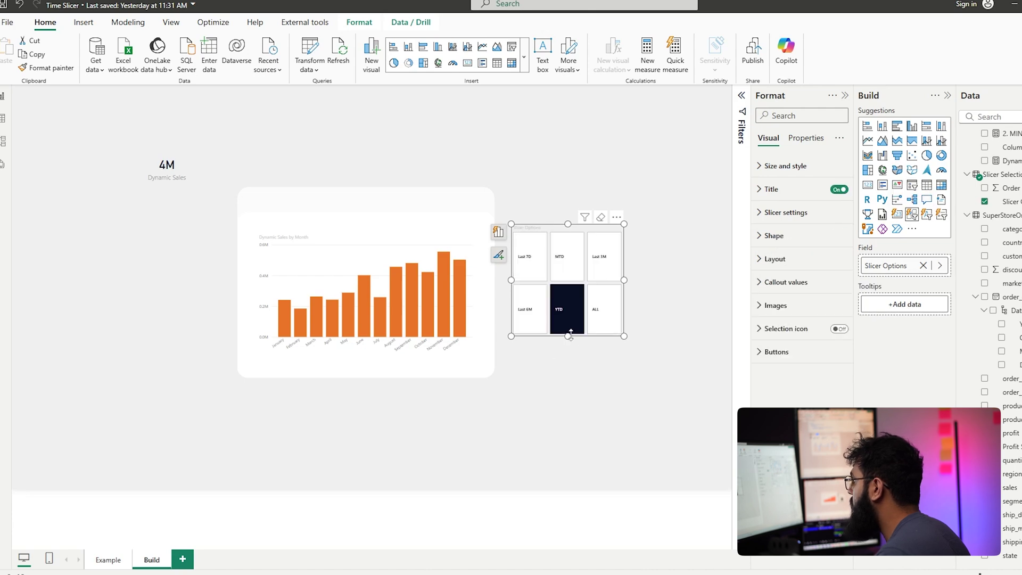
Step: Set the slicer layout to 1 maximum row and 6 columns and resize it into a wide row
{"action": "left_click_drag", "start_coordinate": [568, 336], "coordinate": [569, 287]}
{"action": "left_click", "coordinate": [799, 259]}
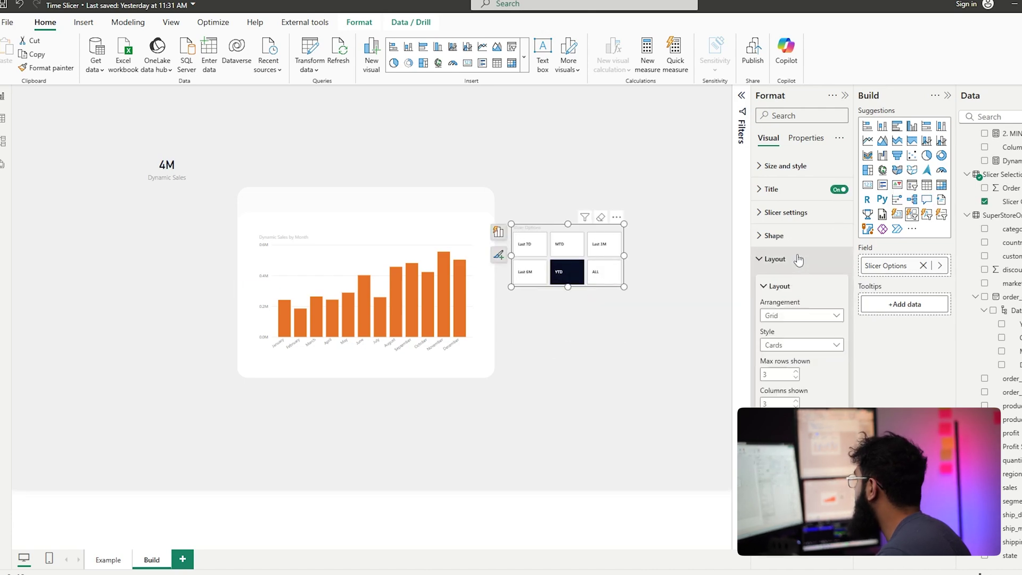
{"action": "key", "text": "BackSpace"}
{"action": "type", "text": "1"}
{"action": "left_click", "coordinate": [780, 403]}
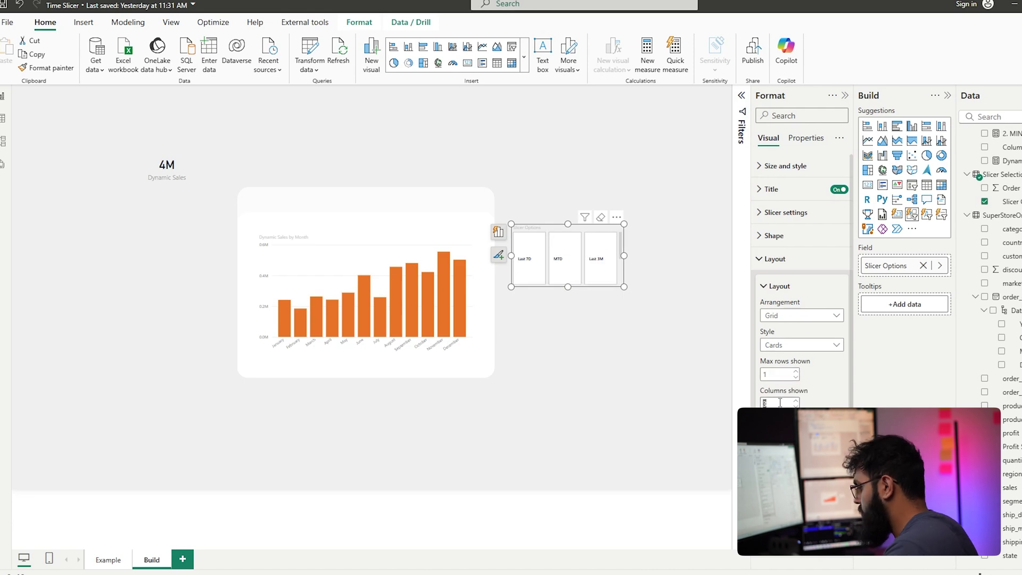
{"action": "type", "text": "6"}
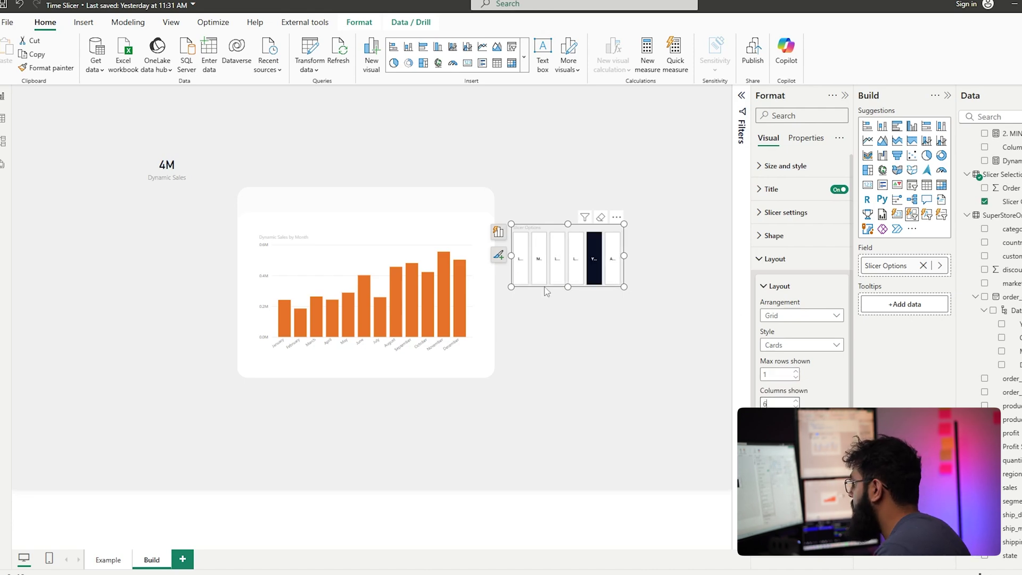
{"action": "left_click_drag", "start_coordinate": [568, 286], "coordinate": [707, 240]}
Step: Give the buttons 12 px rounded corners and a 51% transparent selected-state border
{"action": "left_click", "coordinate": [786, 235]}
{"action": "left_click", "coordinate": [793, 292]}
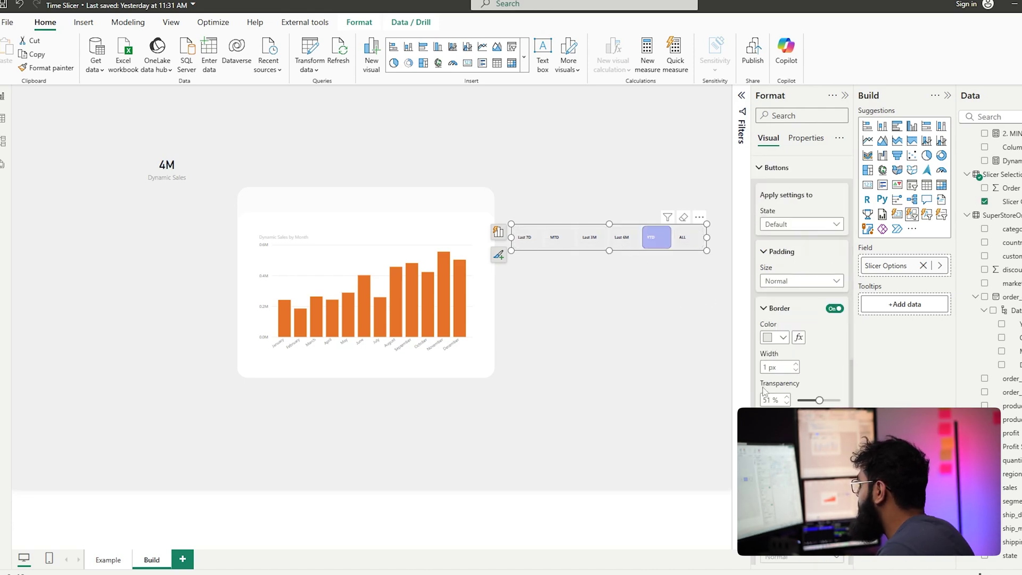
{"action": "left_click", "coordinate": [801, 224]}
{"action": "left_click", "coordinate": [781, 276]}
{"action": "left_click", "coordinate": [782, 337]}
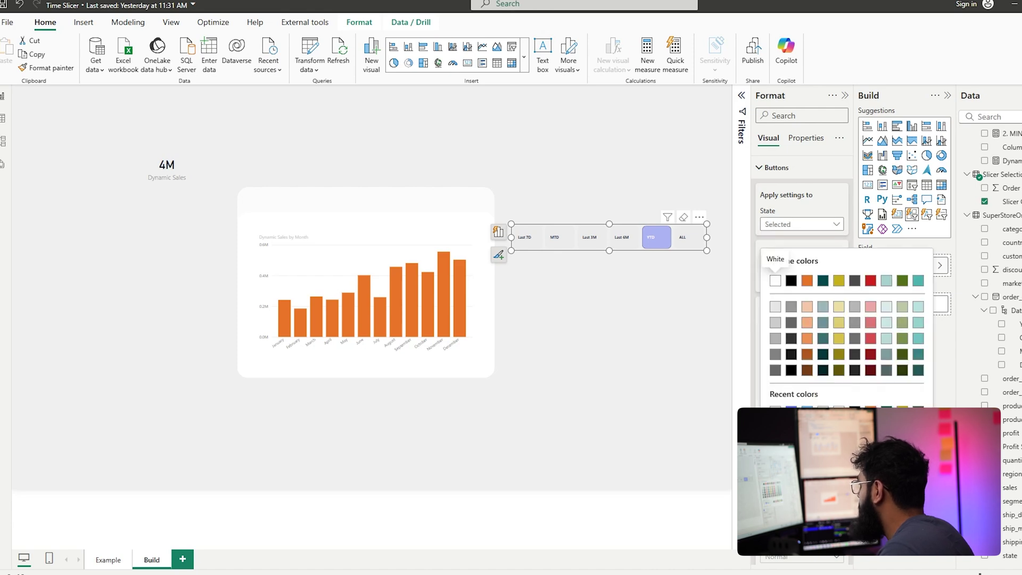
{"action": "key", "text": "Escape"}
Step: Test the new buttons with Last 6M, Last 3M and MTD
{"action": "left_click", "coordinate": [631, 246]}
{"action": "left_click", "coordinate": [591, 246]}
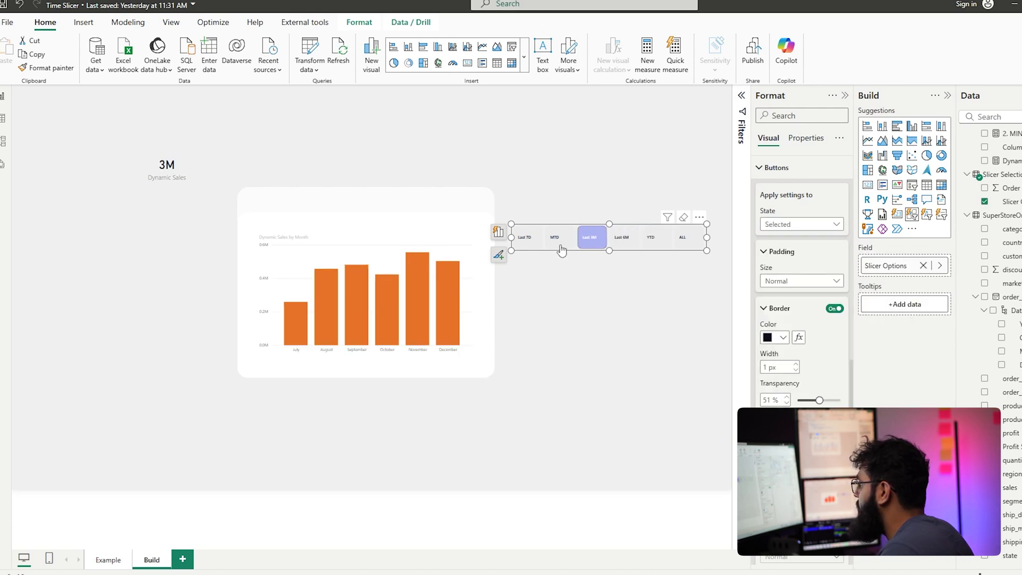
{"action": "left_click", "coordinate": [559, 247]}
Step: Move the period buttons onto the chart card's top edge and try the 3-month and 6-month buttons
{"action": "left_click_drag", "start_coordinate": [612, 243], "coordinate": [388, 203]}
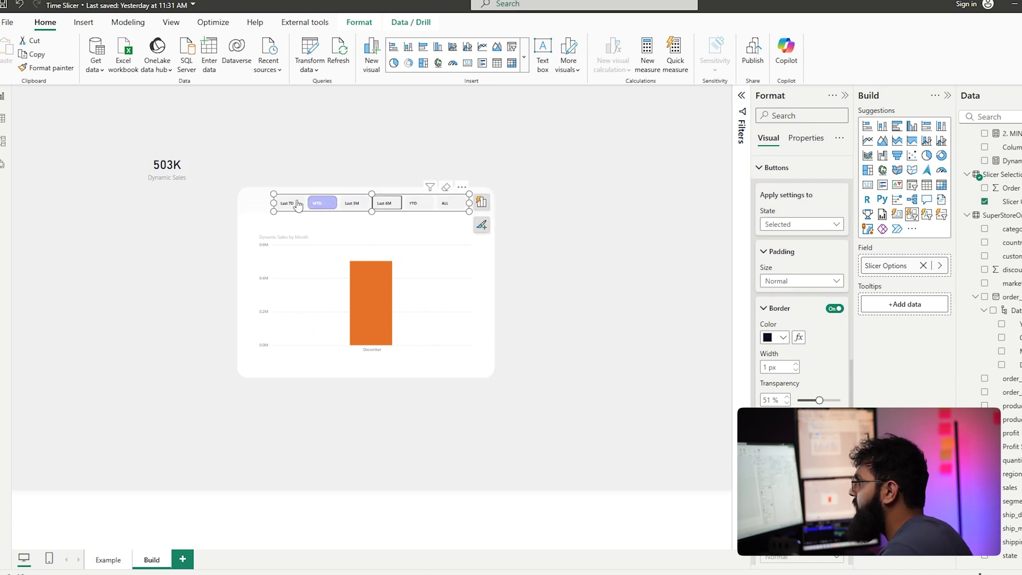
{"action": "scroll", "coordinate": [766, 184], "scroll_direction": "up", "scroll_amount": 10}
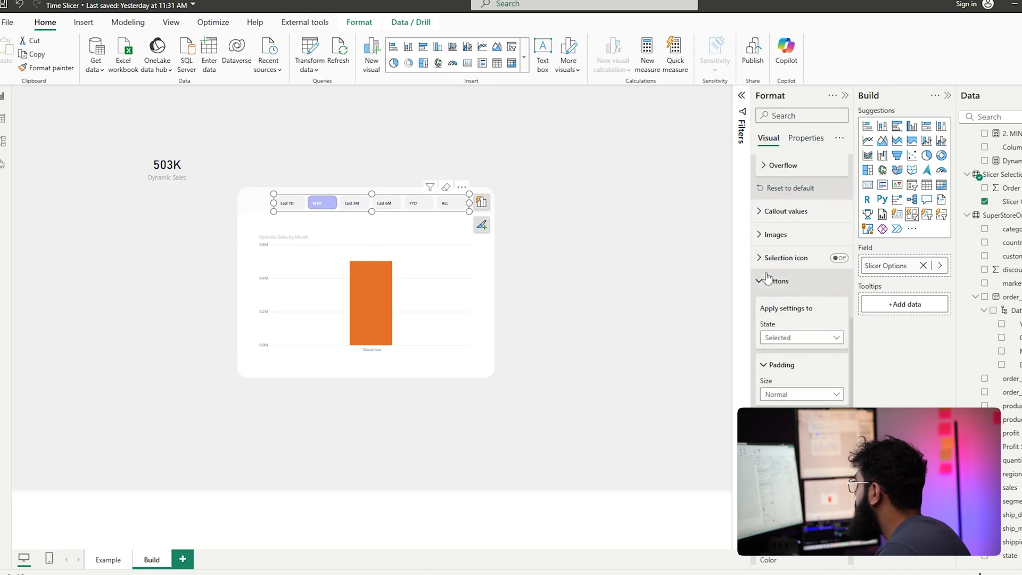
{"action": "scroll", "coordinate": [783, 246], "scroll_direction": "up", "scroll_amount": 2}
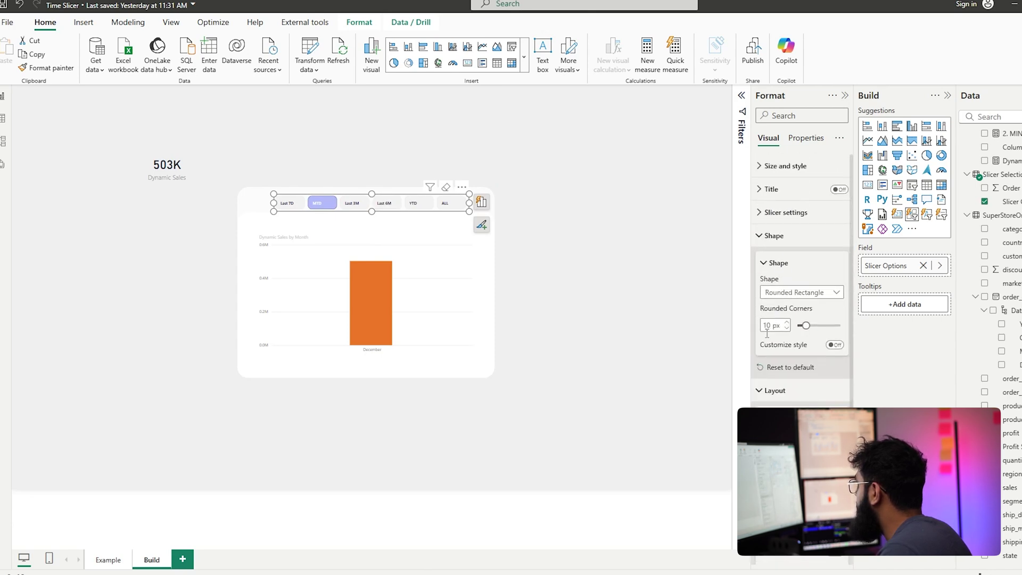
{"action": "left_click", "coordinate": [765, 397]}
{"action": "scroll", "coordinate": [777, 391], "scroll_direction": "down", "scroll_amount": 5}
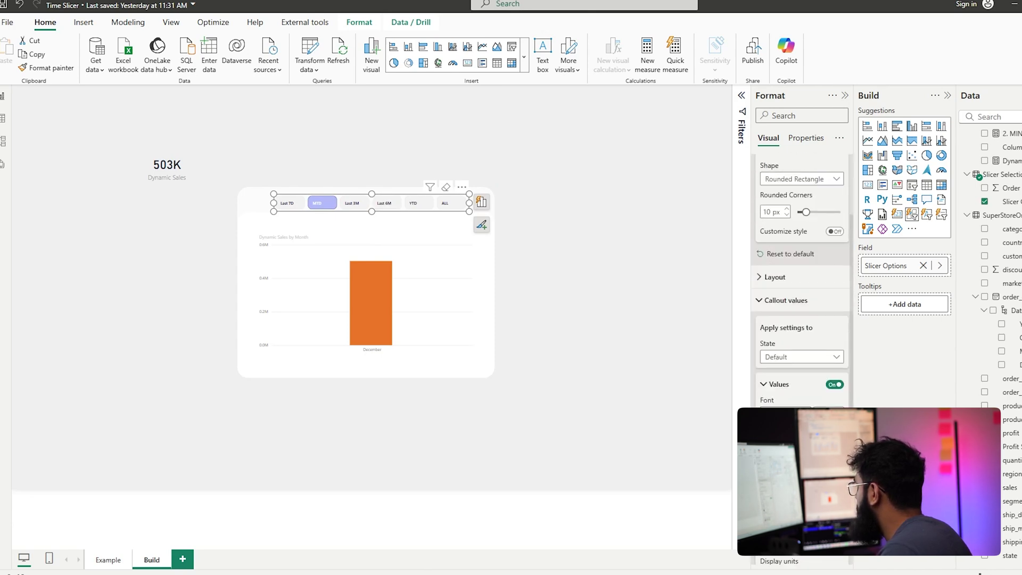
{"action": "left_click", "coordinate": [356, 206]}
{"action": "left_click", "coordinate": [398, 207]}
Step: Give the button slicer's Selected state a purple-blue fill
{"action": "scroll", "coordinate": [820, 330], "scroll_direction": "down", "scroll_amount": 3}
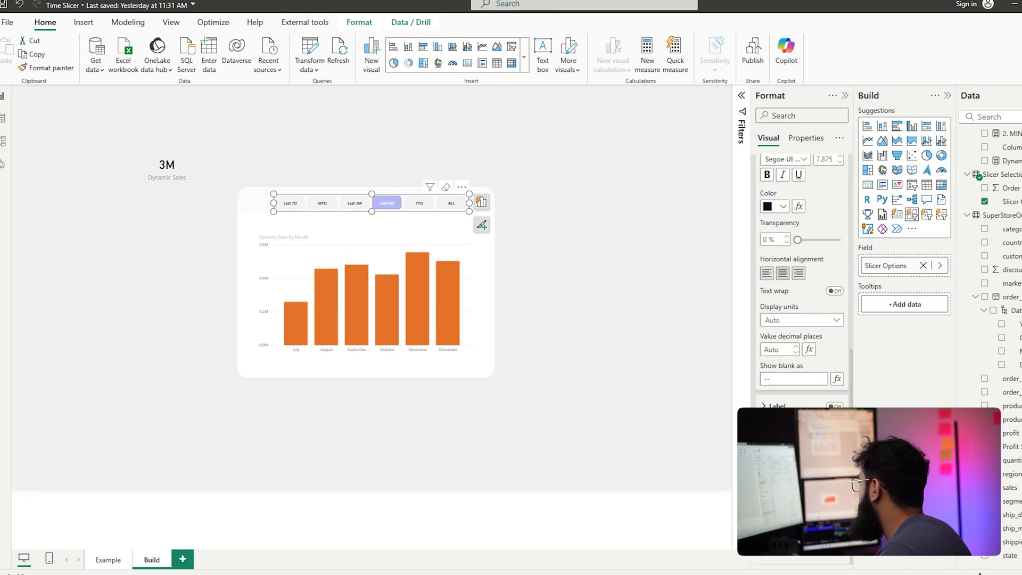
{"action": "scroll", "coordinate": [799, 373], "scroll_direction": "down", "scroll_amount": 3}
{"action": "left_click", "coordinate": [801, 383]}
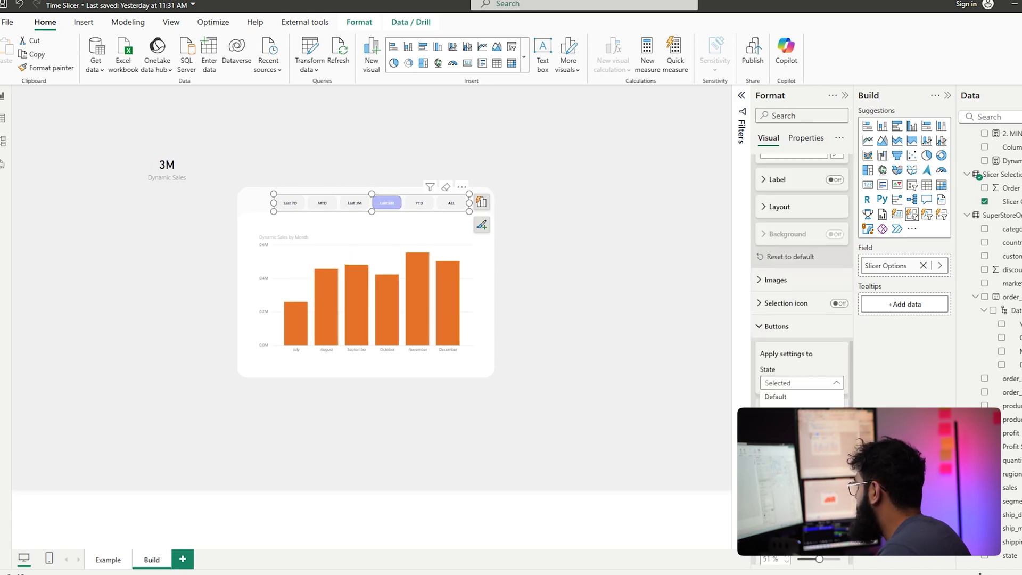
{"action": "scroll", "coordinate": [777, 341], "scroll_direction": "down", "scroll_amount": 5}
{"action": "left_click", "coordinate": [769, 335]}
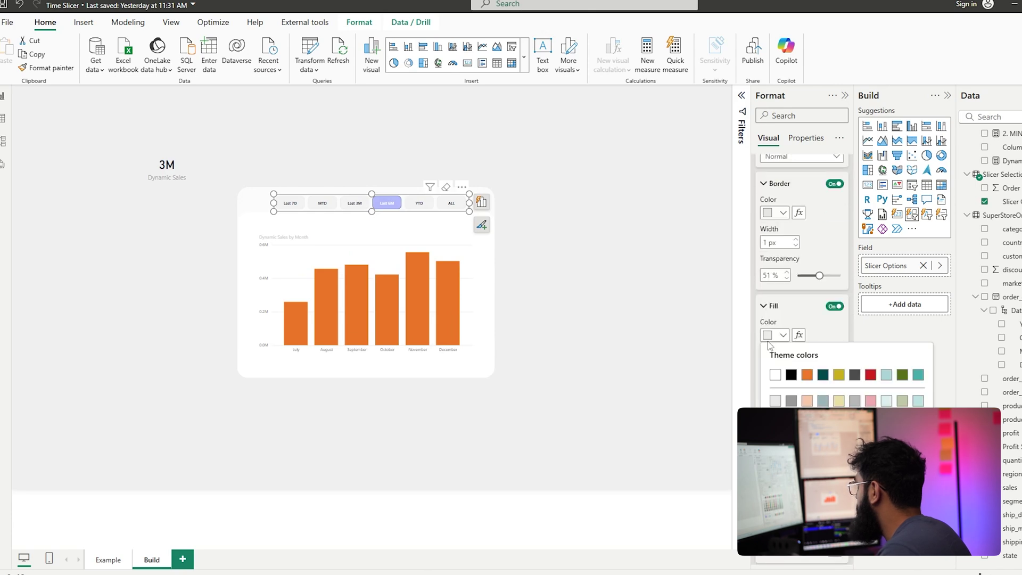
{"action": "left_click", "coordinate": [776, 479]}
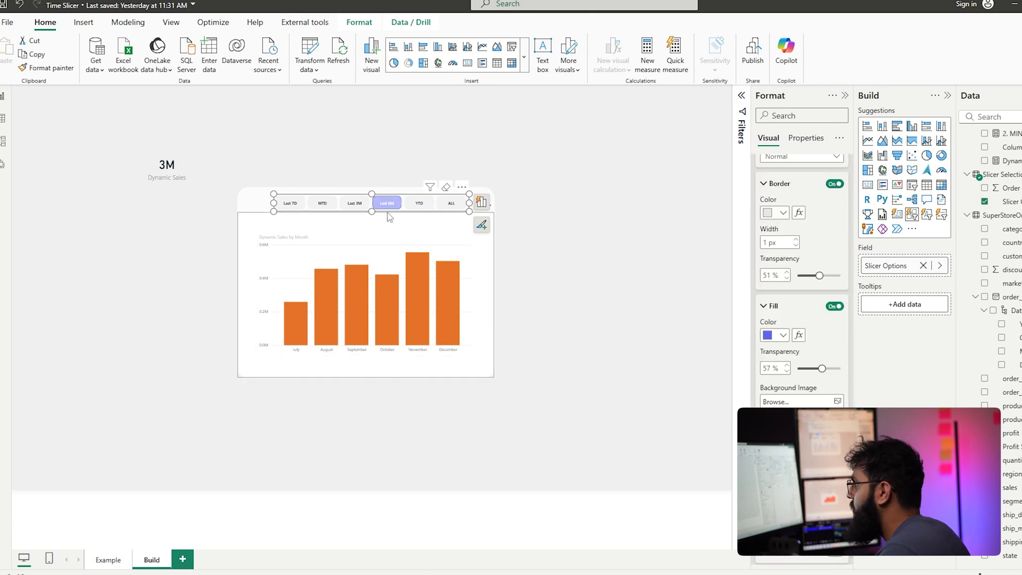
Step: Test the MTD and 6-month buttons, then filter to YTD so Dynamic Sales reads 4M
{"action": "left_click", "coordinate": [325, 204]}
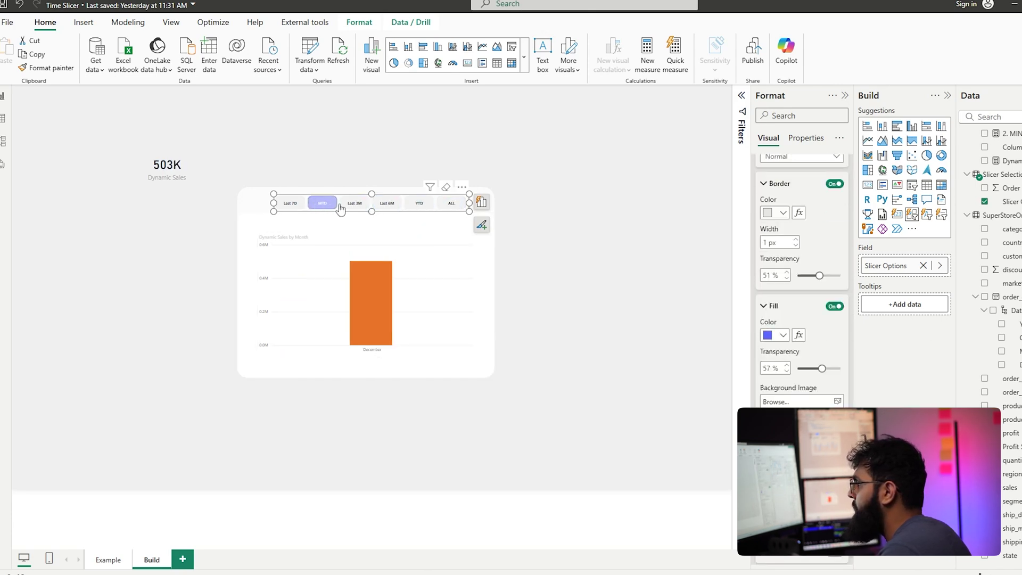
{"action": "left_click", "coordinate": [387, 203]}
{"action": "left_click", "coordinate": [419, 203]}
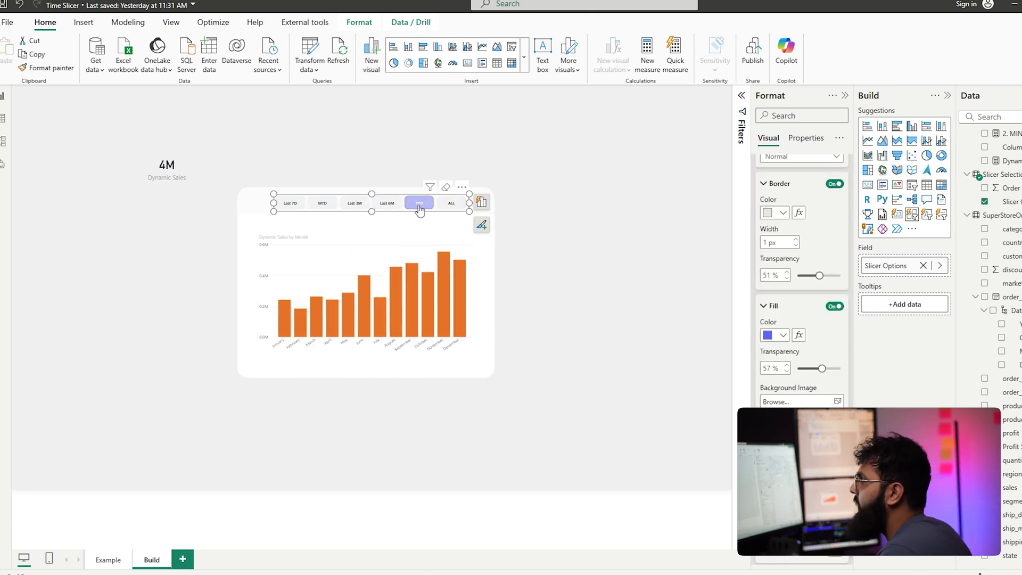